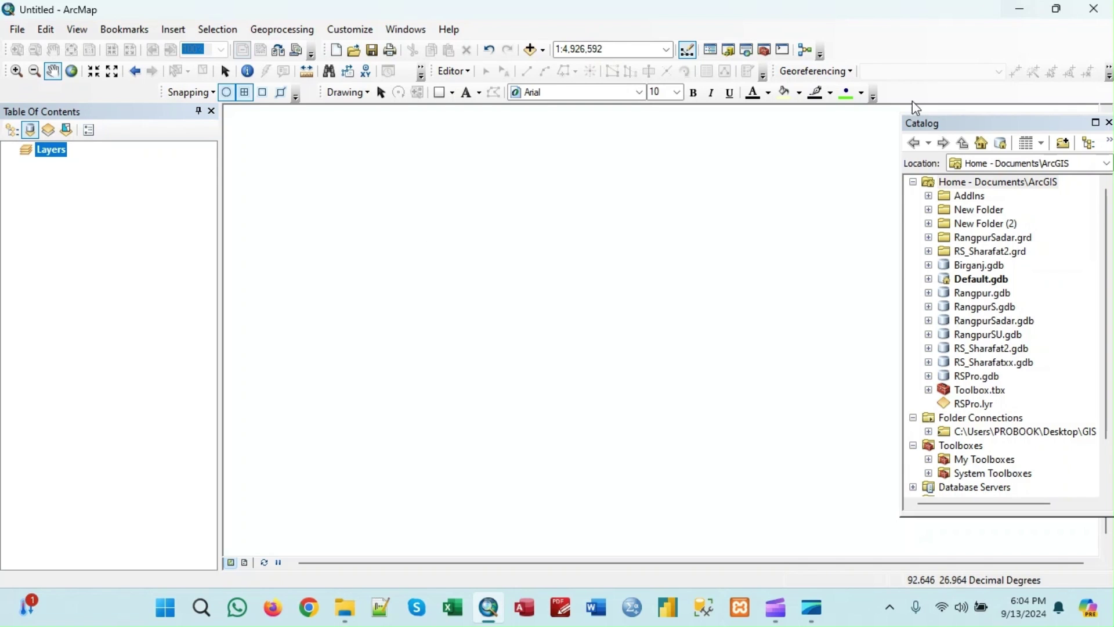
Switch to File Explorer and open RFAD.csv from the Special folder inside GIS Training B2.
{"action": "left_click", "coordinate": [1019, 13]}
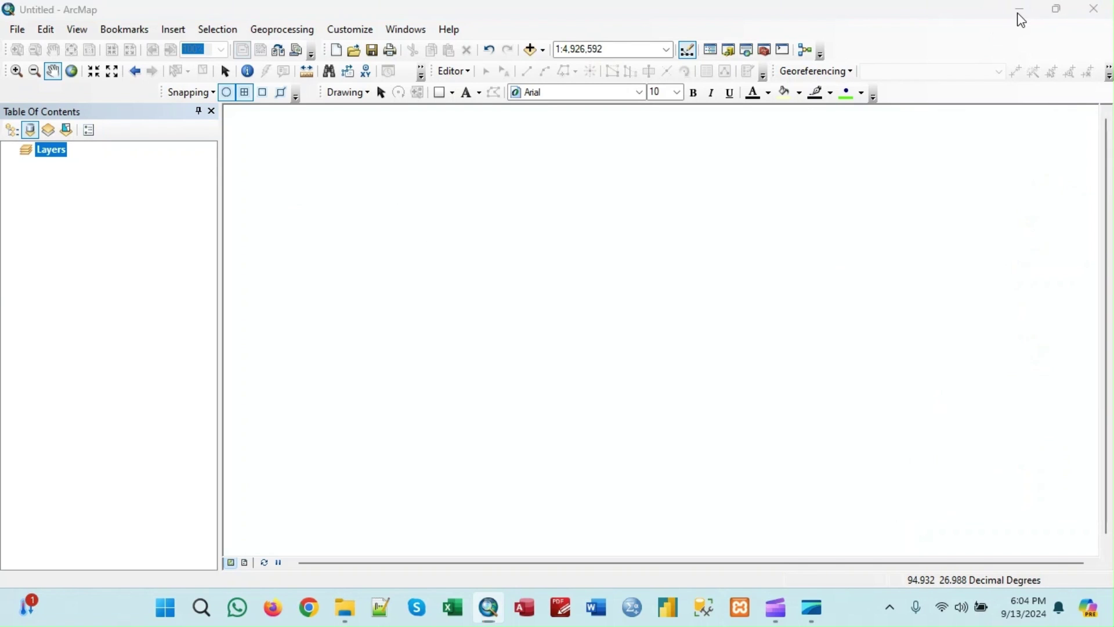
{"action": "double_click", "coordinate": [328, 36]}
{"action": "double_click", "coordinate": [327, 312]}
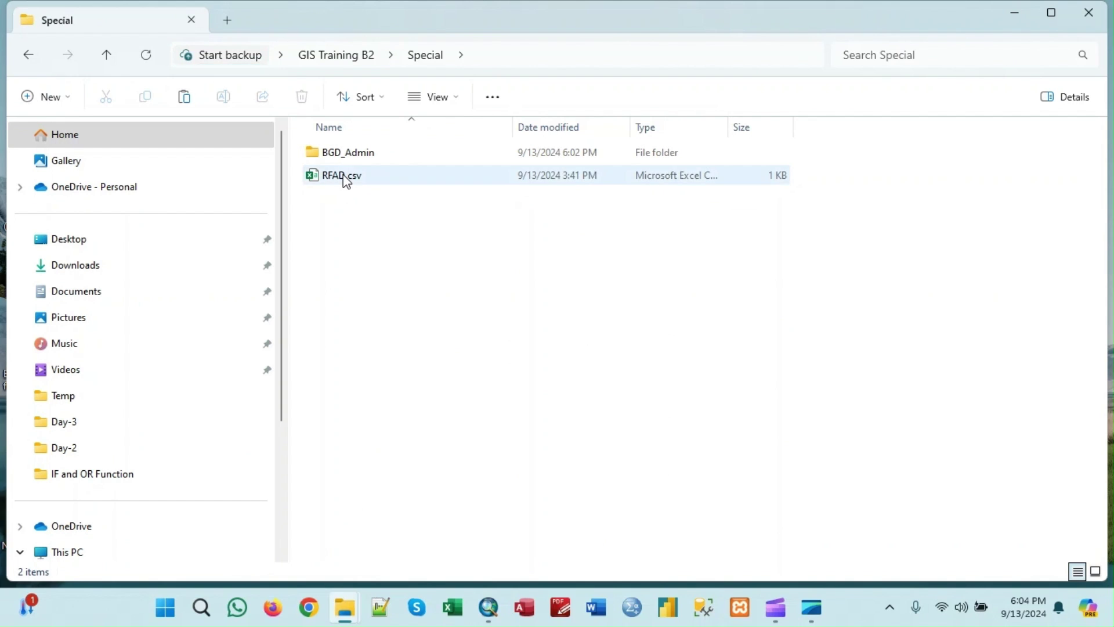
{"action": "double_click", "coordinate": [345, 176]}
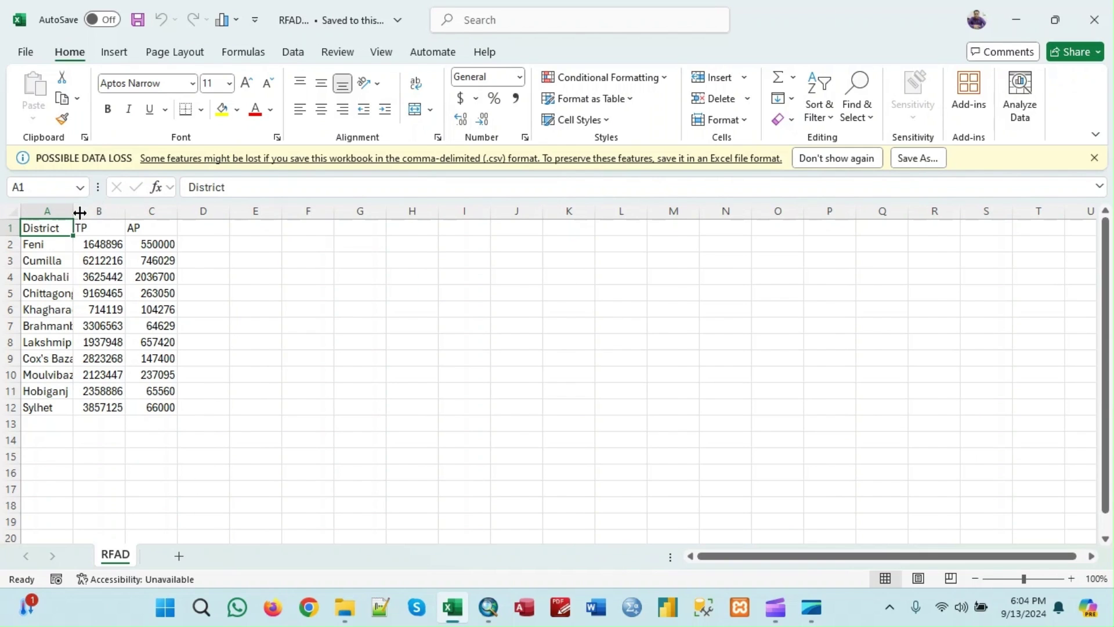
Fit the widths of the District, TP and AP columns to their contents and look over the district table.
{"action": "double_click", "coordinate": [73, 210]}
{"action": "double_click", "coordinate": [155, 211]}
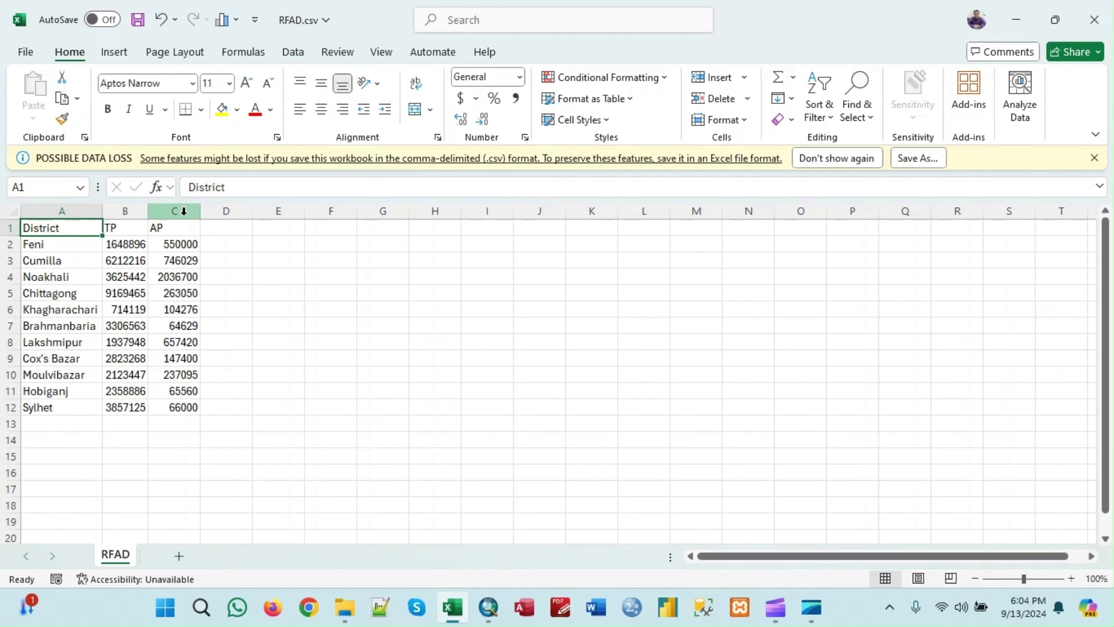
{"action": "double_click", "coordinate": [205, 213]}
{"action": "left_click_drag", "start_coordinate": [58, 228], "coordinate": [172, 406]}
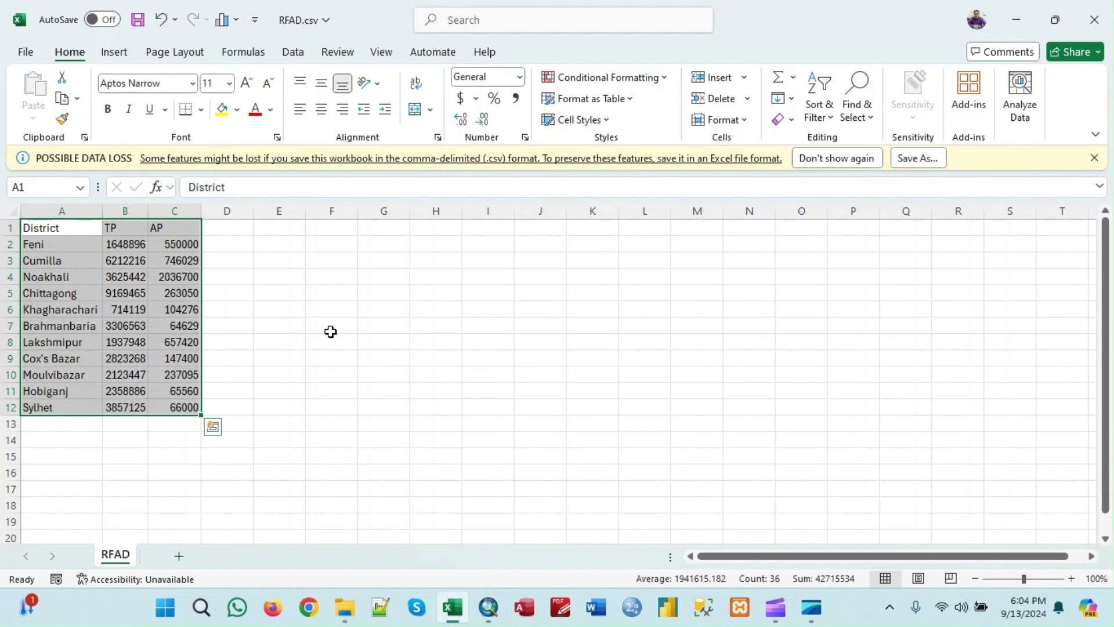
{"action": "left_click", "coordinate": [58, 230]}
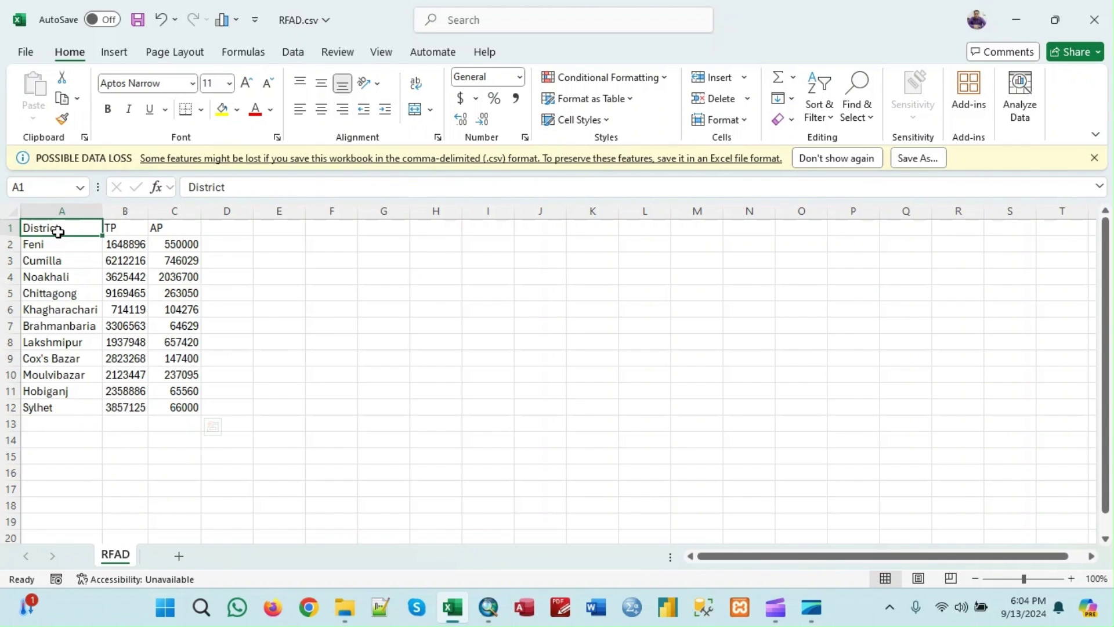
{"action": "left_click", "coordinate": [193, 310]}
Check the file type offered when saving a copy of RFAD, cancel it, and close the workbook without saving.
{"action": "left_click", "coordinate": [24, 52]}
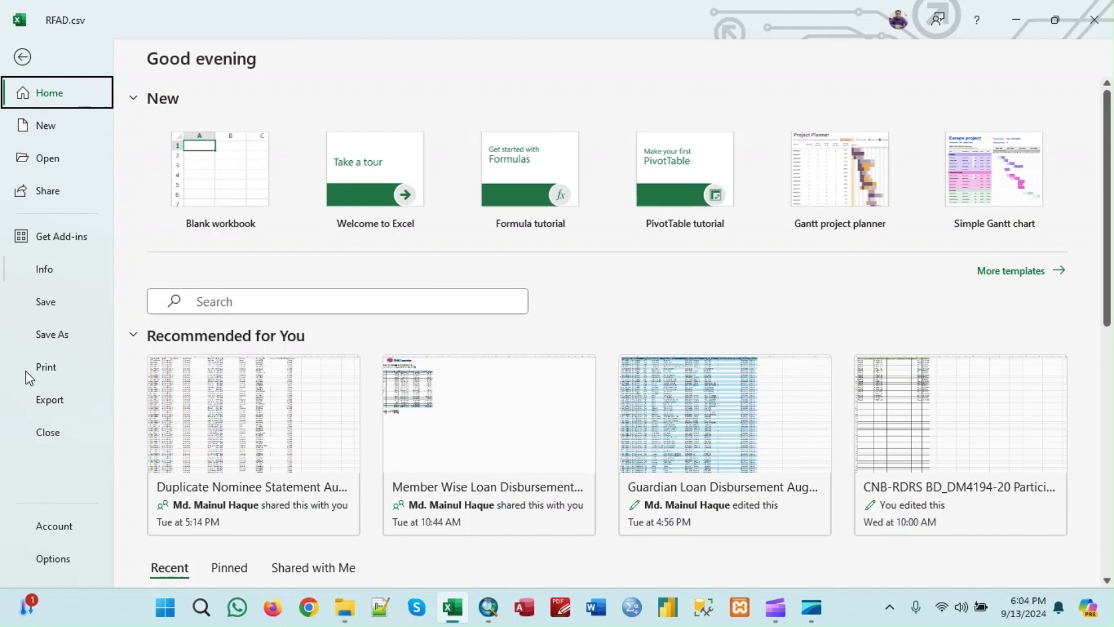
{"action": "left_click", "coordinate": [61, 333]}
{"action": "left_click", "coordinate": [199, 479]}
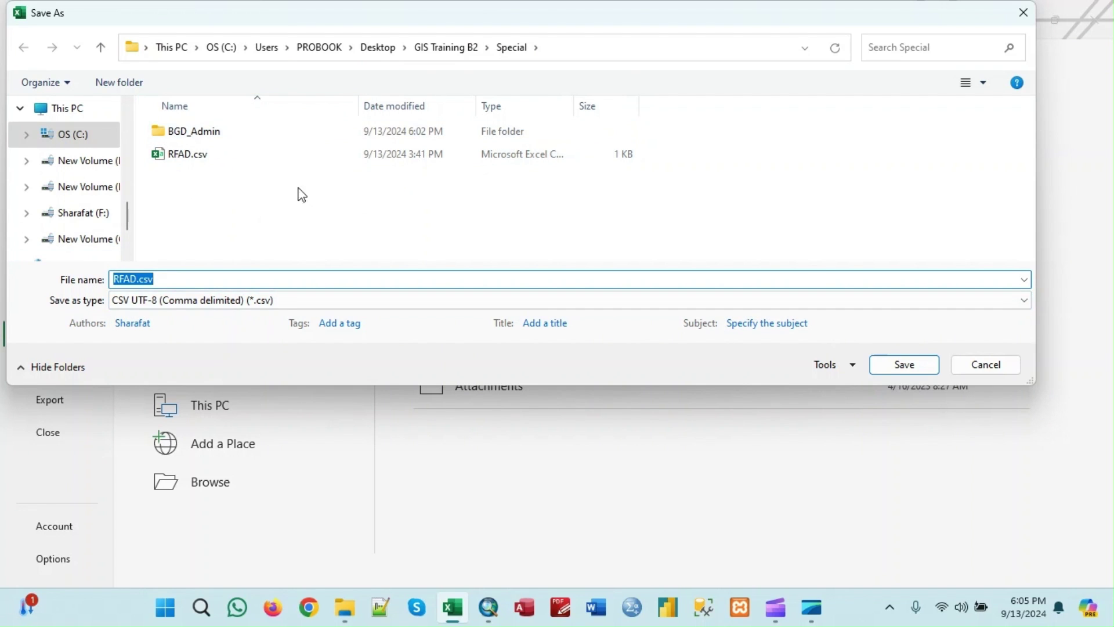
{"action": "left_click", "coordinate": [993, 370]}
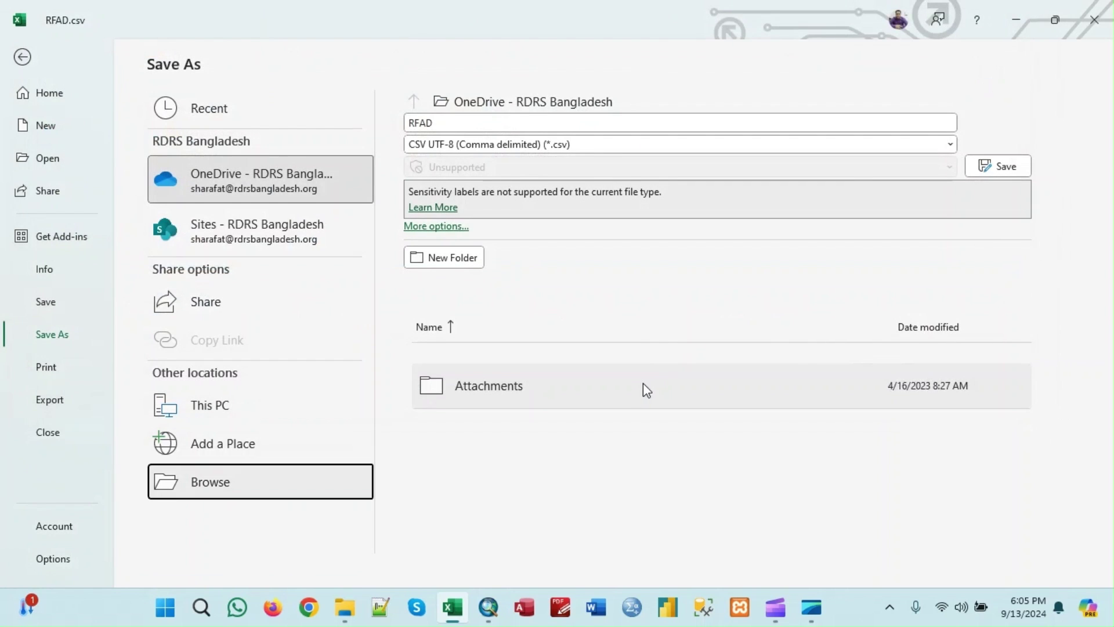
{"action": "left_click", "coordinate": [1110, 20]}
{"action": "left_click", "coordinate": [639, 524]}
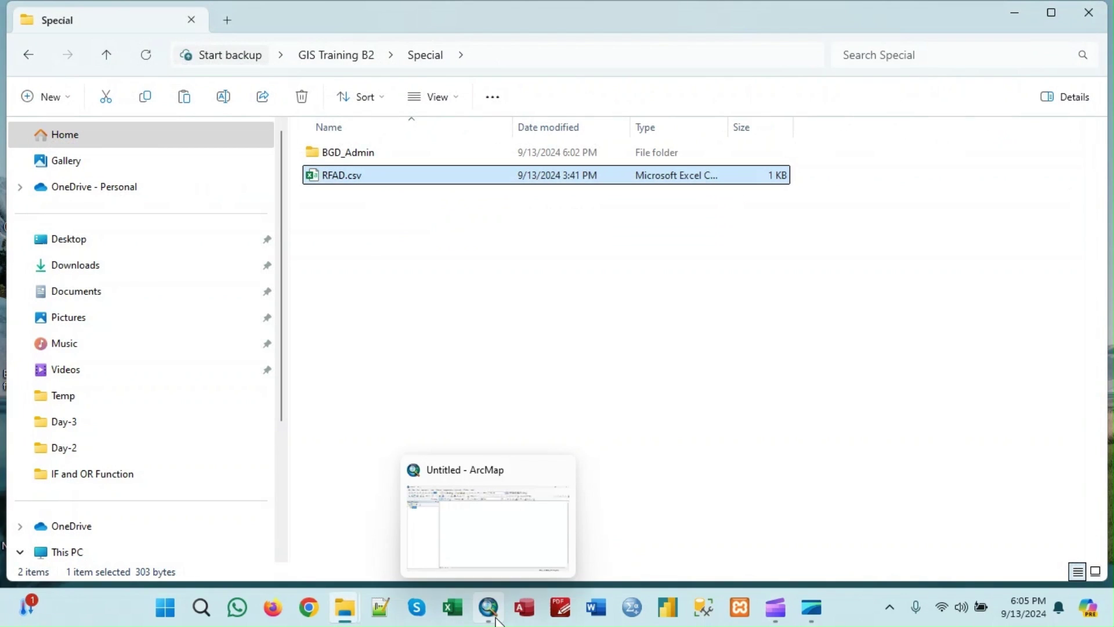
Switch to ArcMap and add the shapefile BGD_adm2.shp from the BGD_Admin folder to the map.
{"action": "left_click", "coordinate": [492, 610]}
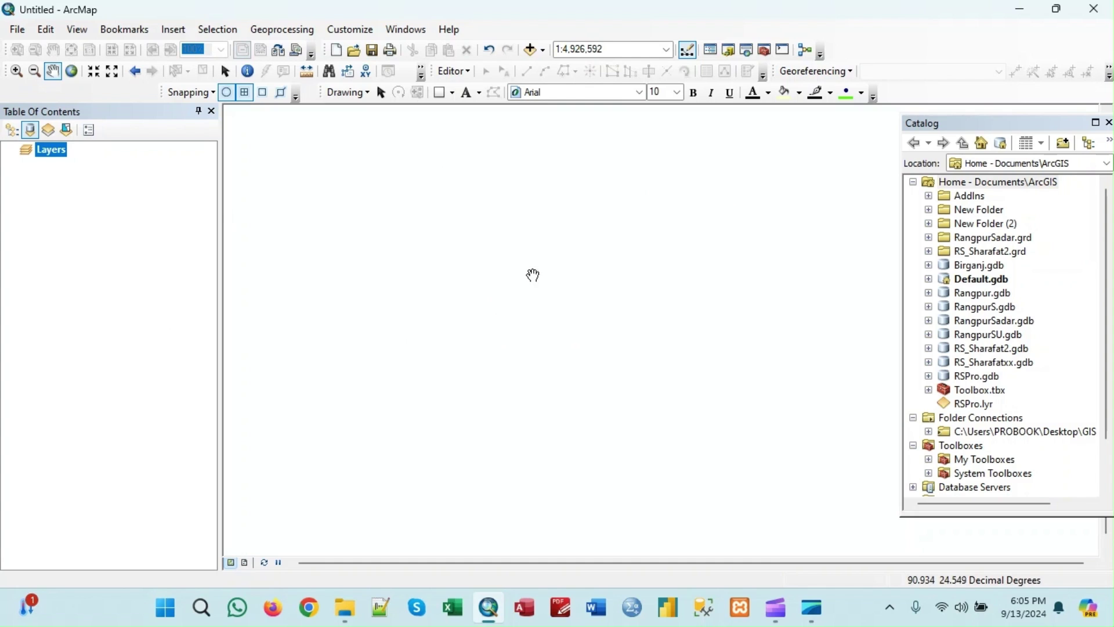
{"action": "left_click", "coordinate": [543, 51]}
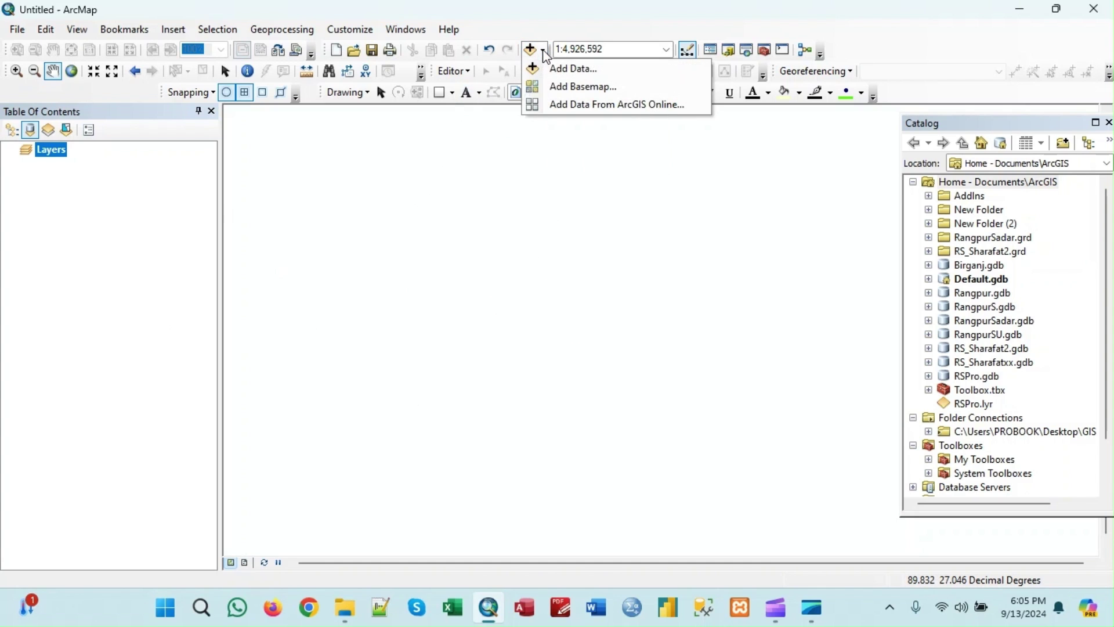
{"action": "left_click", "coordinate": [549, 68]}
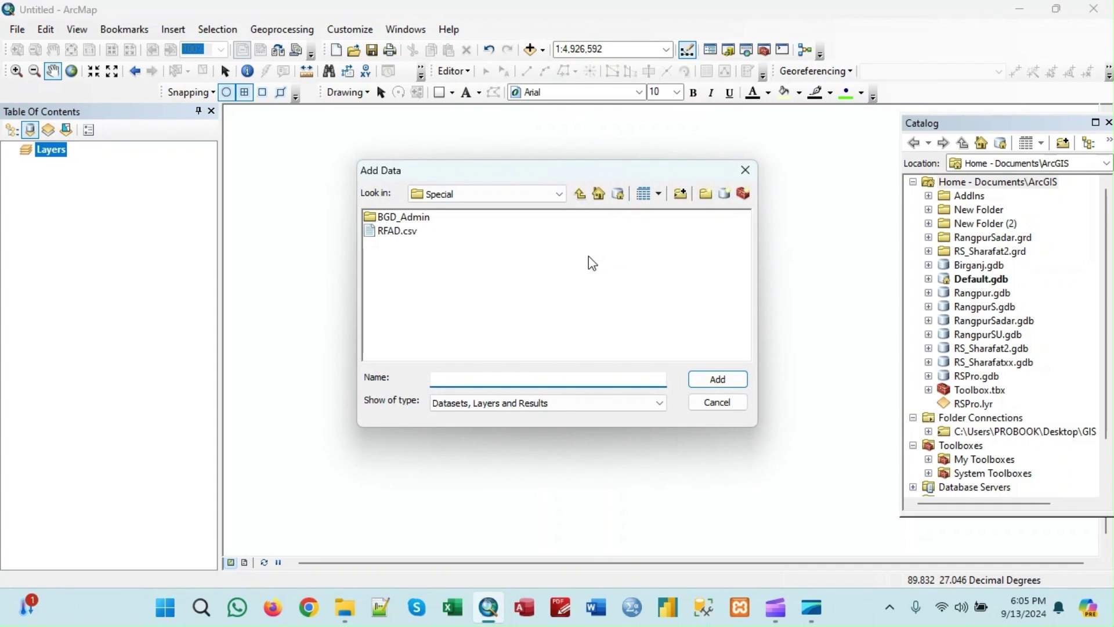
{"action": "double_click", "coordinate": [388, 220]}
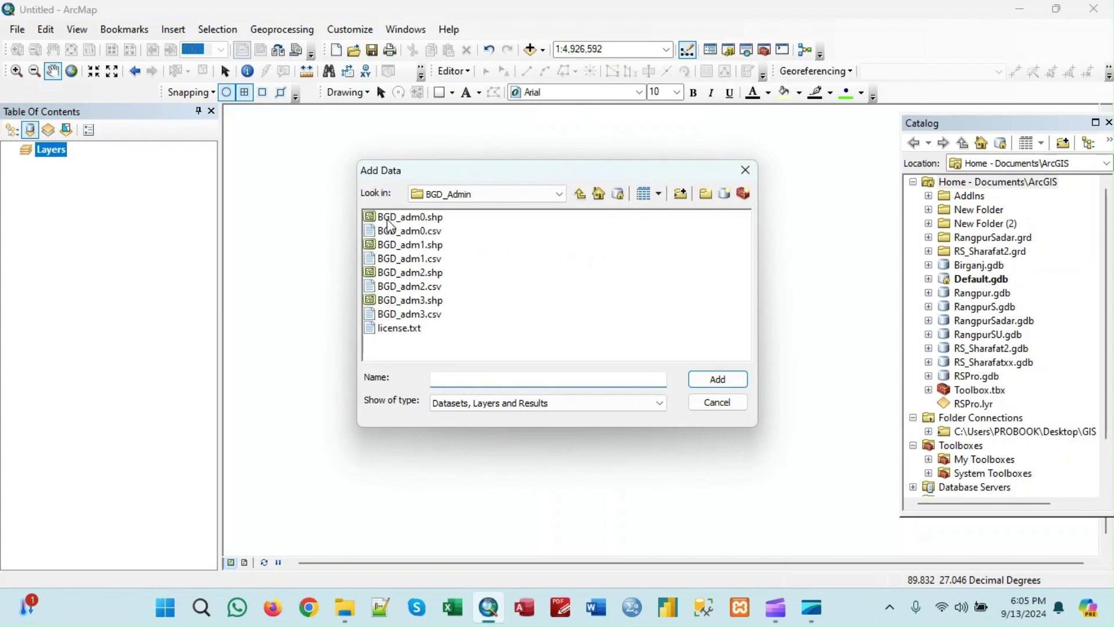
{"action": "left_click", "coordinate": [429, 218]}
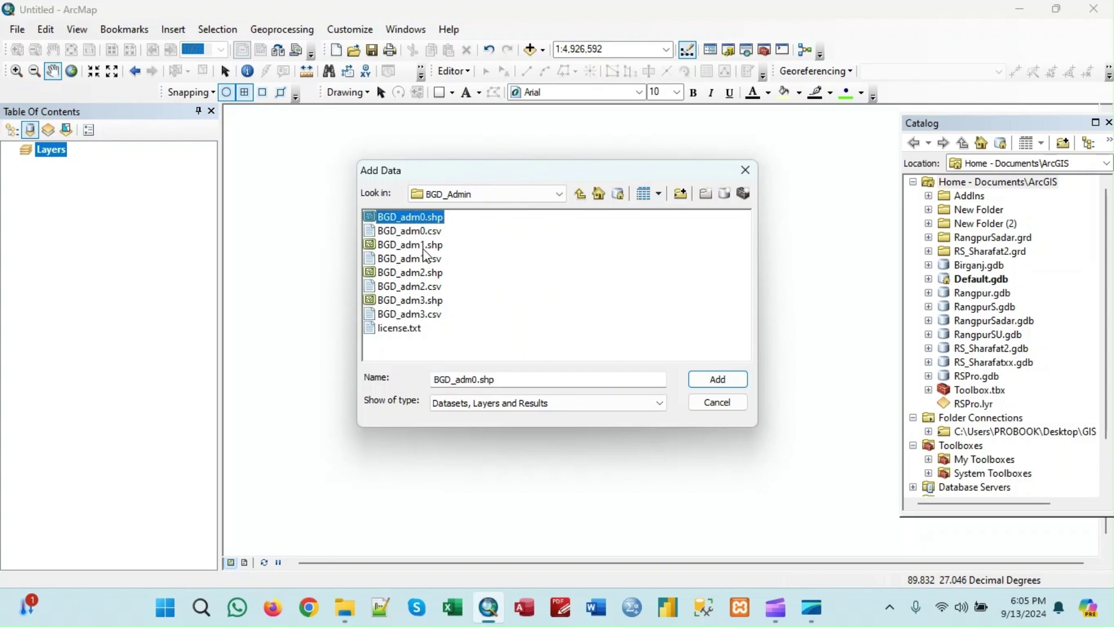
{"action": "left_click", "coordinate": [410, 248]}
{"action": "left_click", "coordinate": [412, 273]}
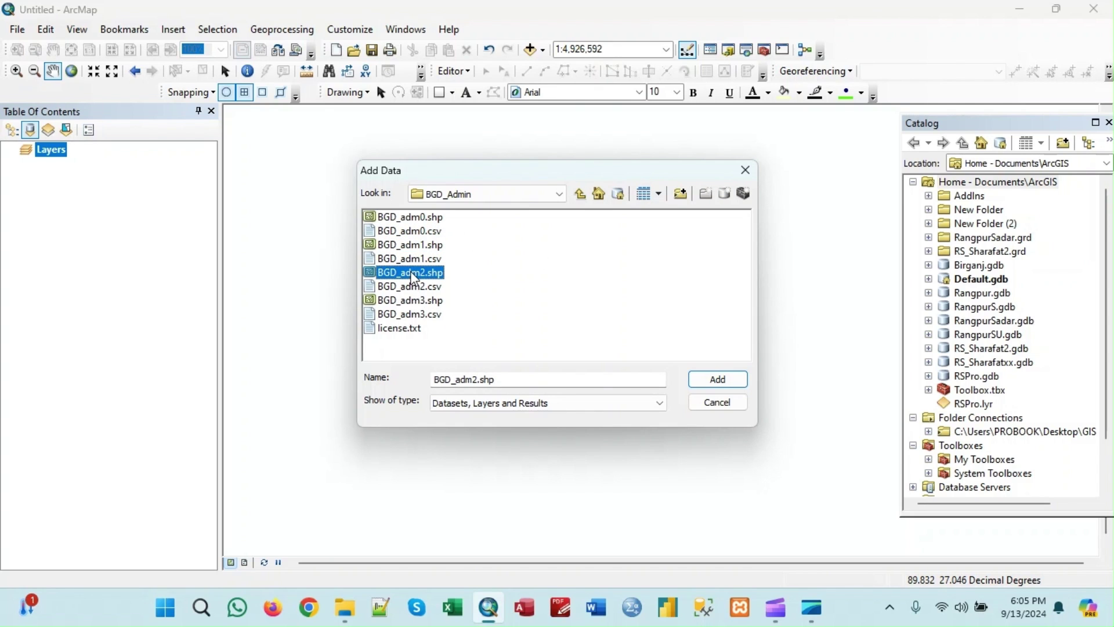
{"action": "left_click", "coordinate": [400, 302]}
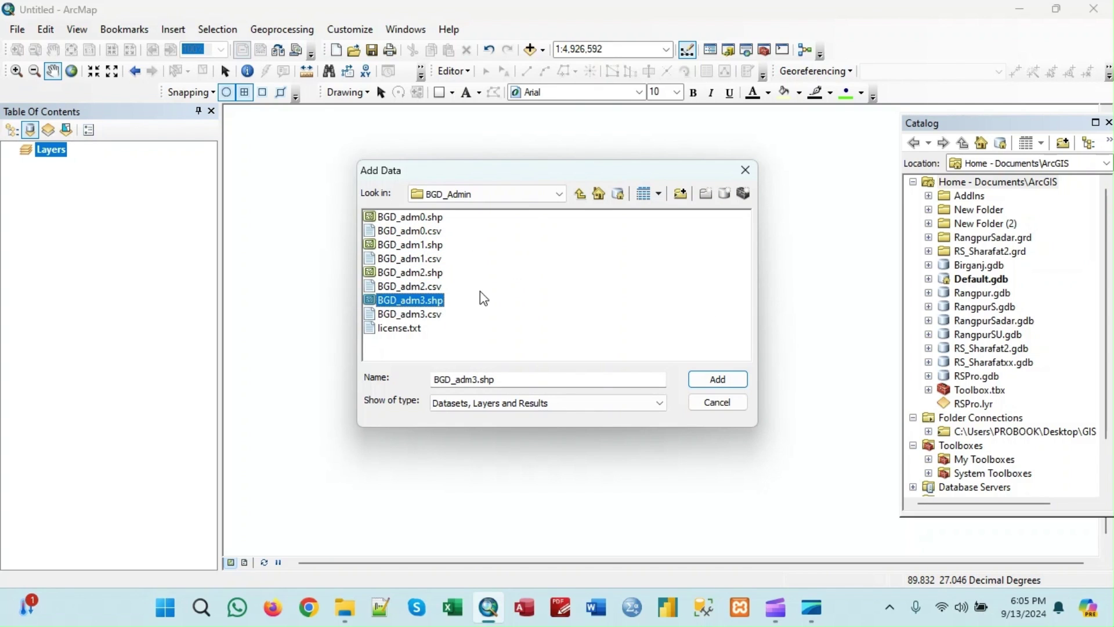
{"action": "left_click", "coordinate": [406, 273]}
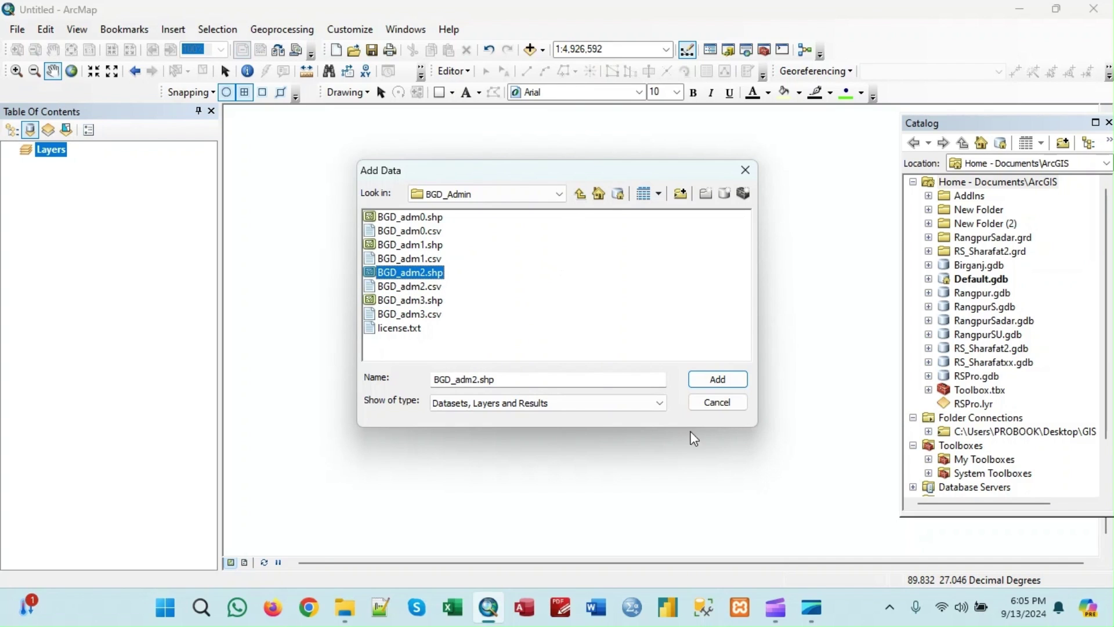
{"action": "left_click", "coordinate": [707, 385]}
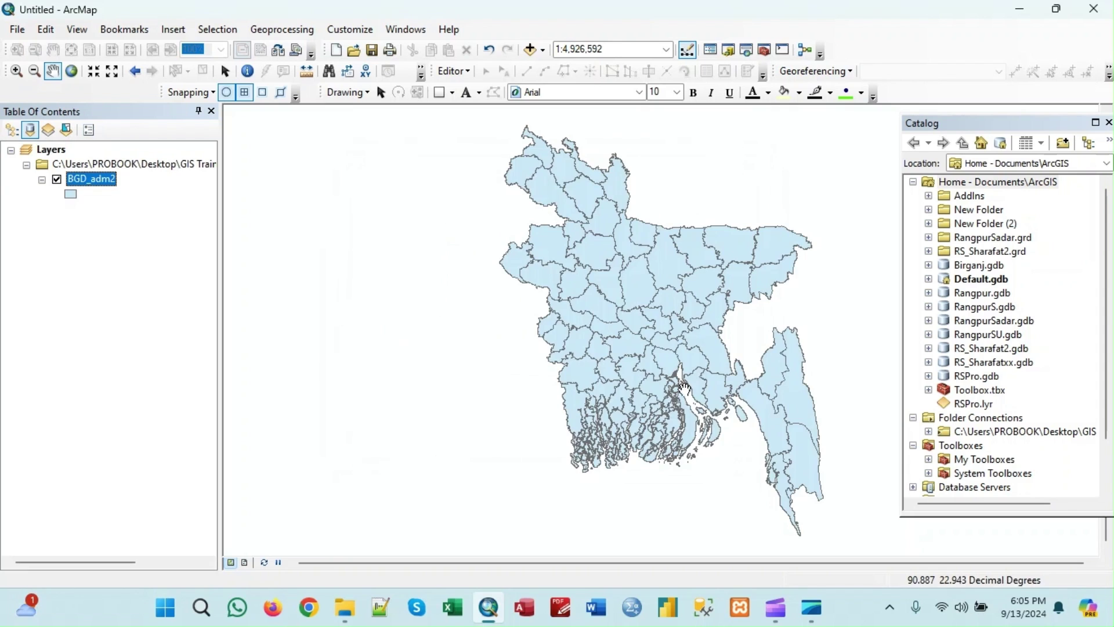
Start a table attribute join on the BGD_adm2 layer, based on its NAME_2 field.
{"action": "left_click_drag", "start_coordinate": [618, 313], "coordinate": [494, 335]}
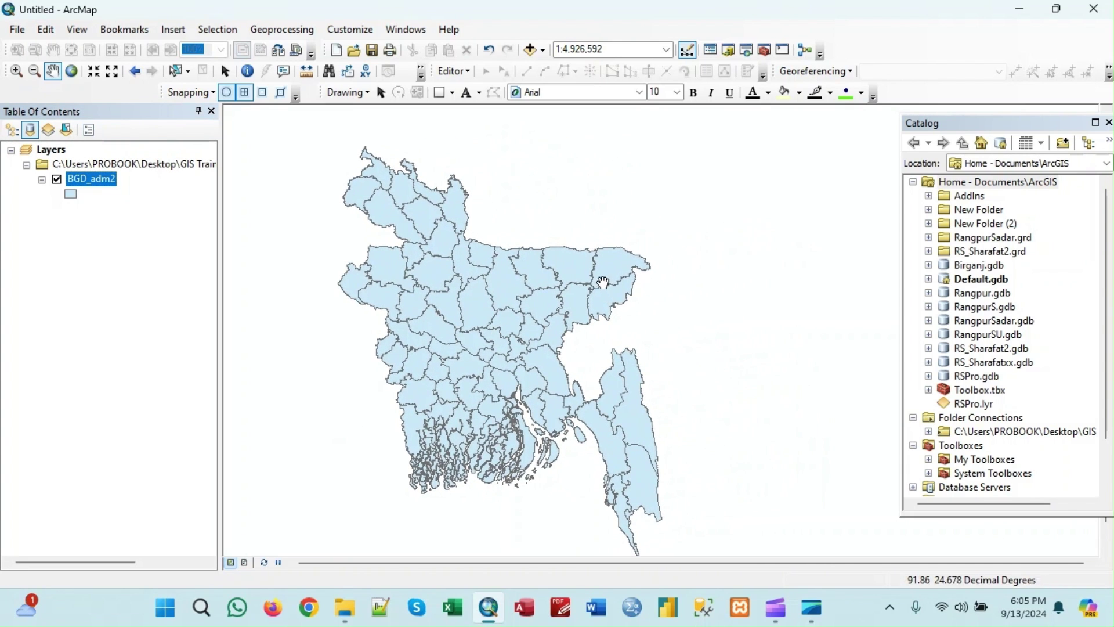
{"action": "left_click_drag", "start_coordinate": [509, 328], "coordinate": [511, 315]}
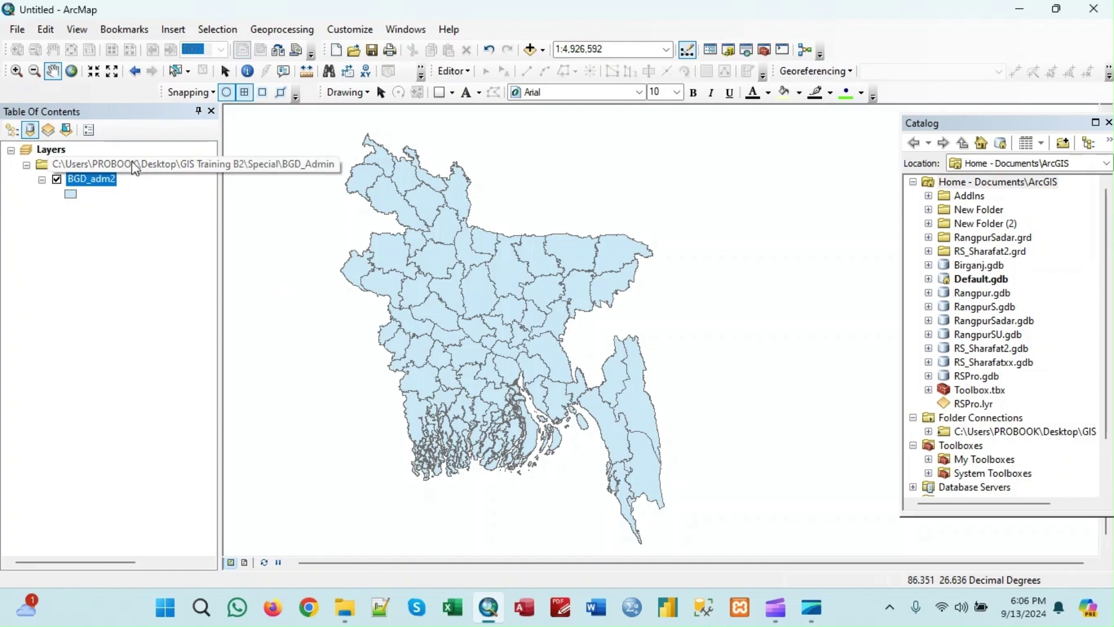
{"action": "right_click", "coordinate": [97, 182]}
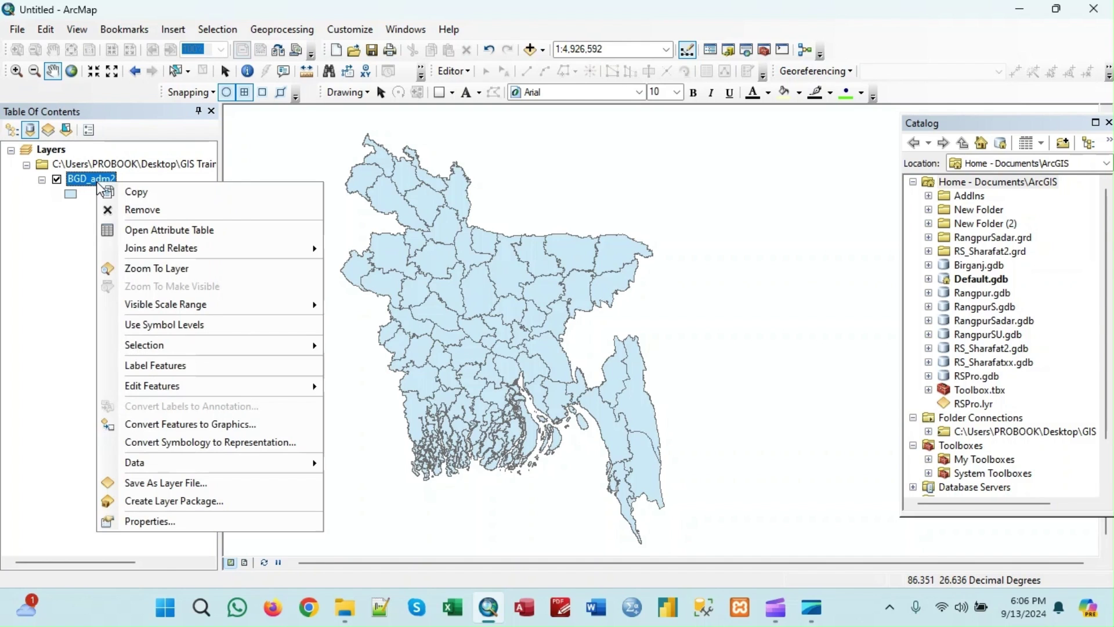
{"action": "mouse_move", "coordinate": [135, 254]}
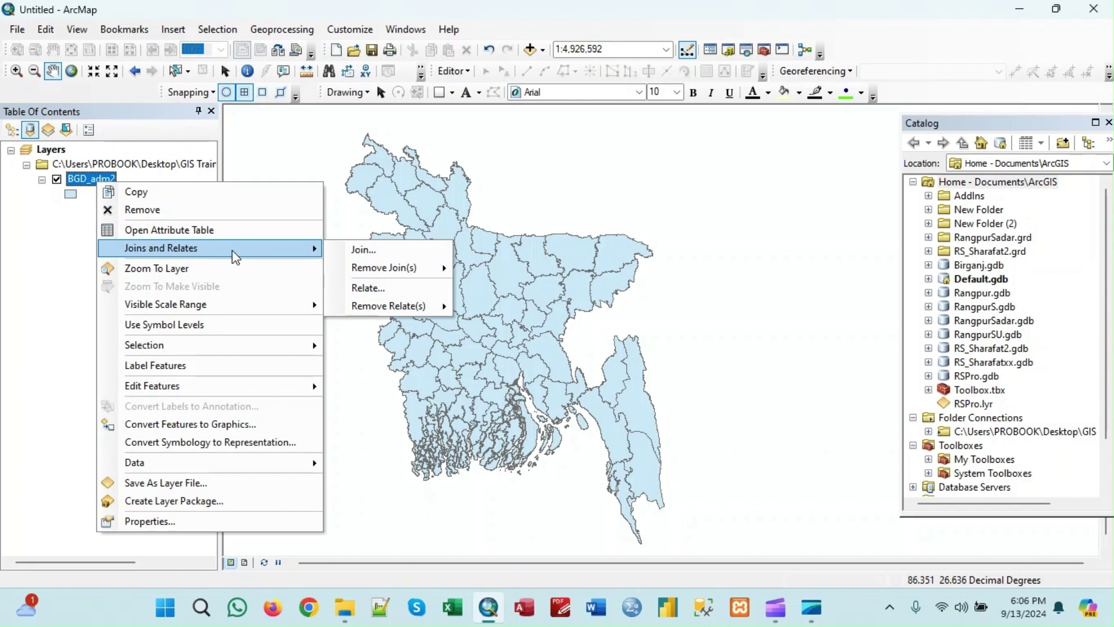
{"action": "left_click", "coordinate": [392, 250]}
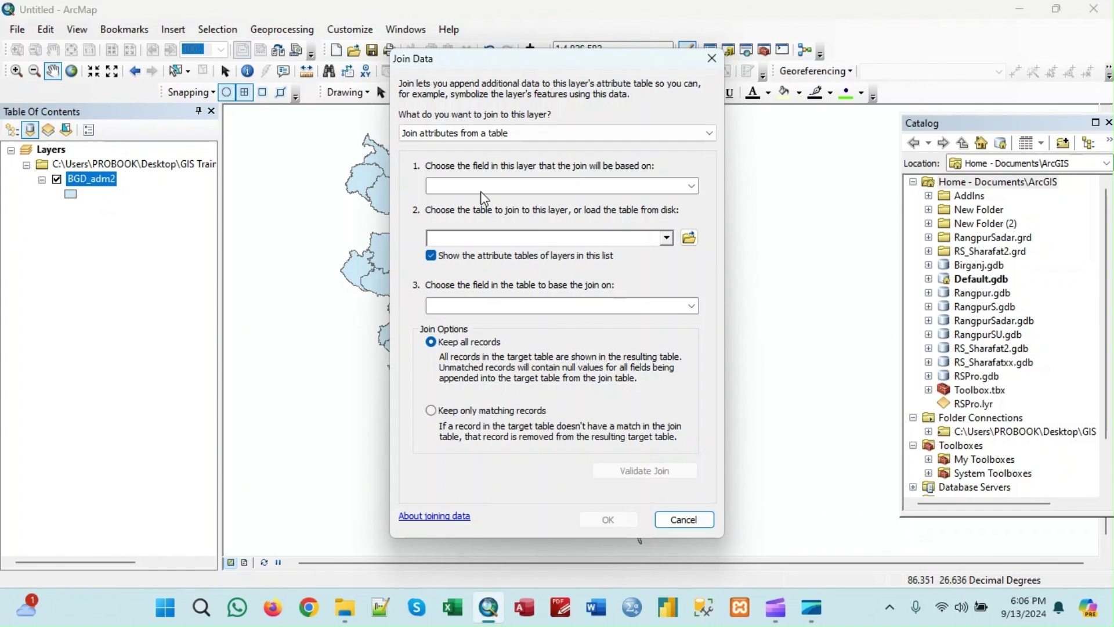
{"action": "left_click", "coordinate": [692, 186]}
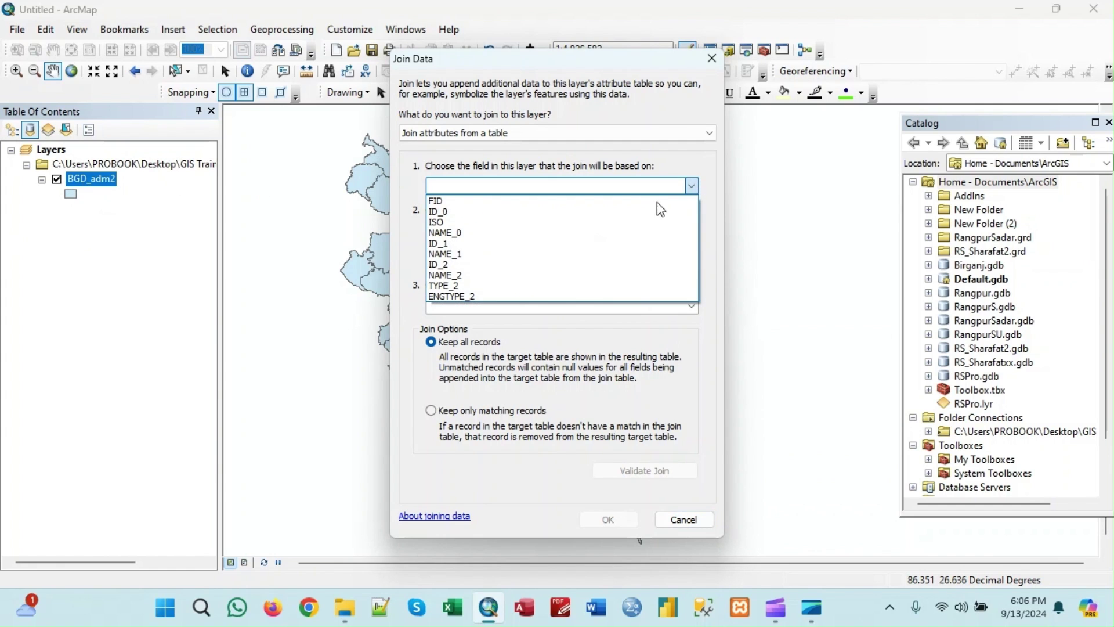
{"action": "left_click", "coordinate": [498, 278]}
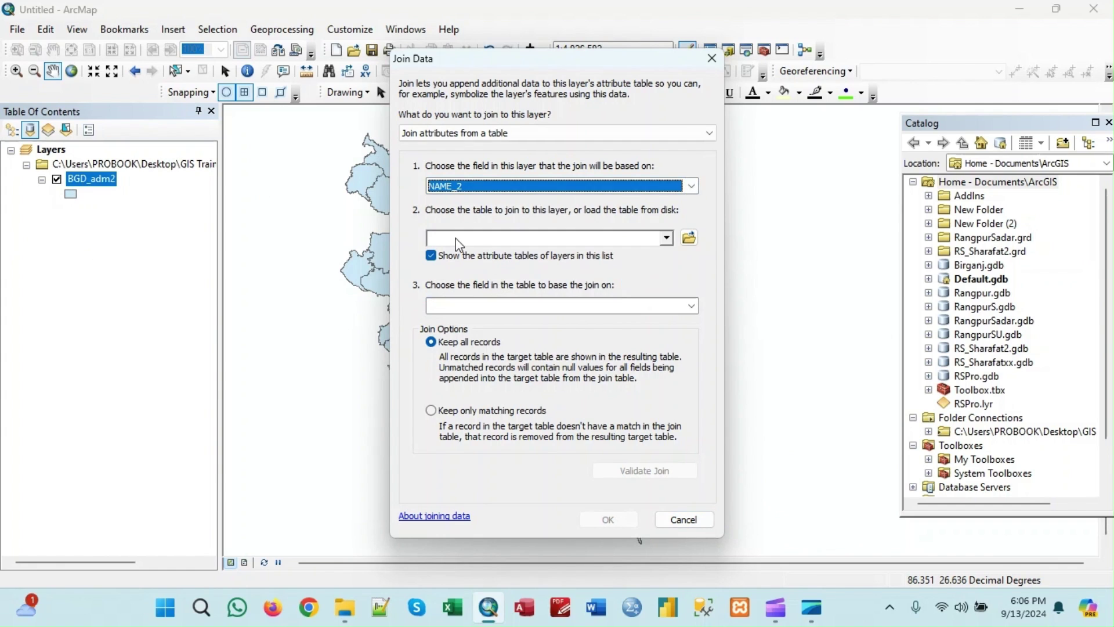
Load RFAD.csv from the Special folder as the join table, matched on District, and apply the join keeping all records.
{"action": "left_click", "coordinate": [691, 241]}
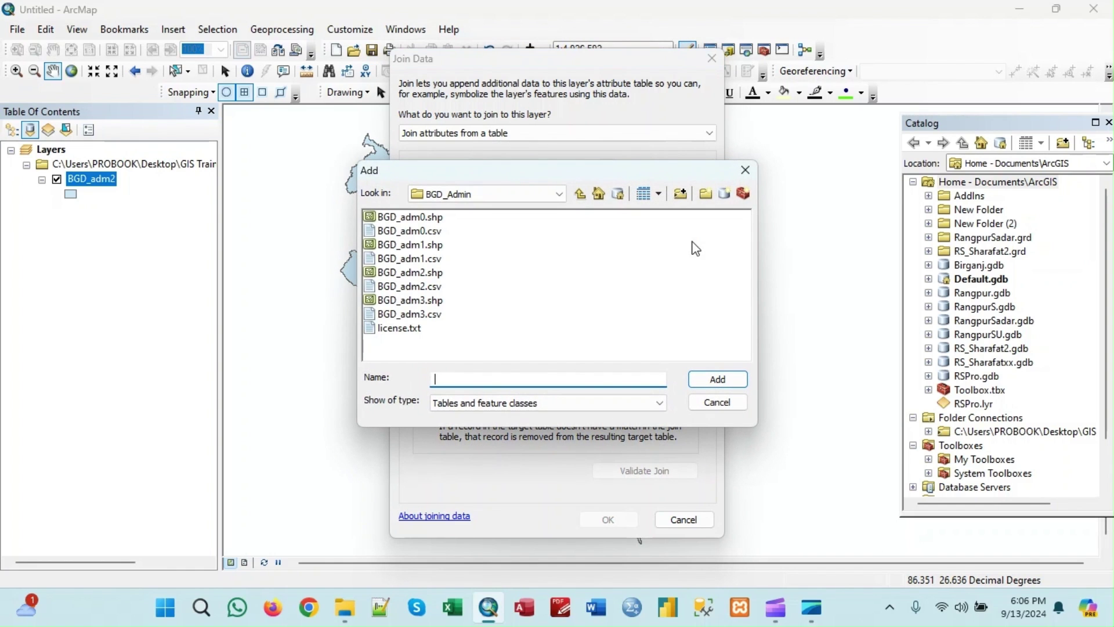
{"action": "left_click", "coordinate": [581, 194]}
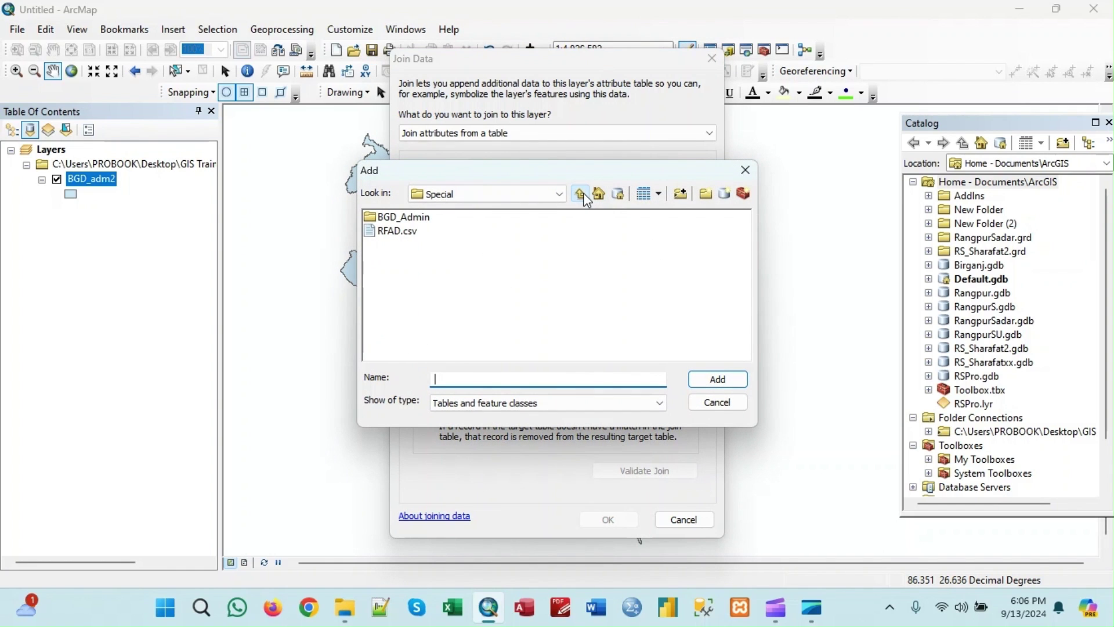
{"action": "left_click", "coordinate": [399, 232]}
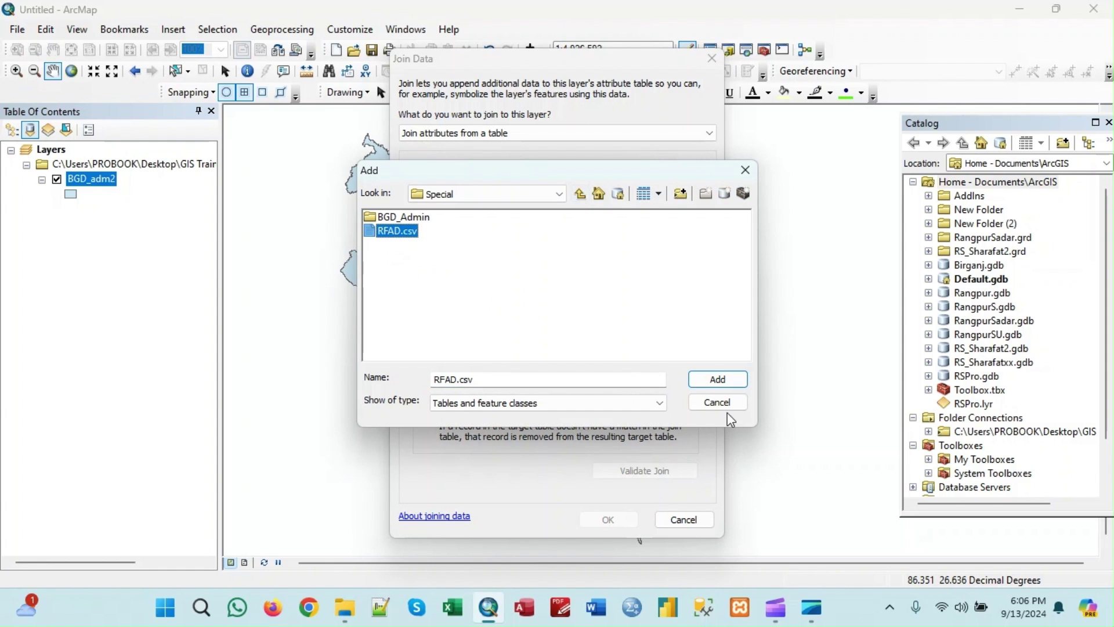
{"action": "left_click", "coordinate": [717, 379]}
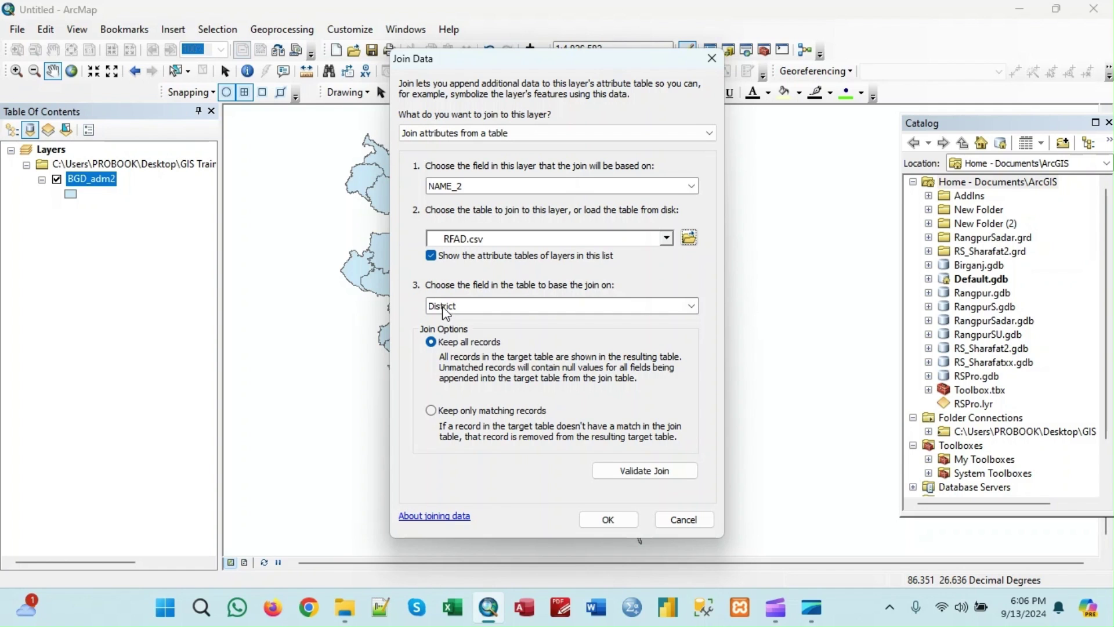
{"action": "left_click", "coordinate": [593, 523]}
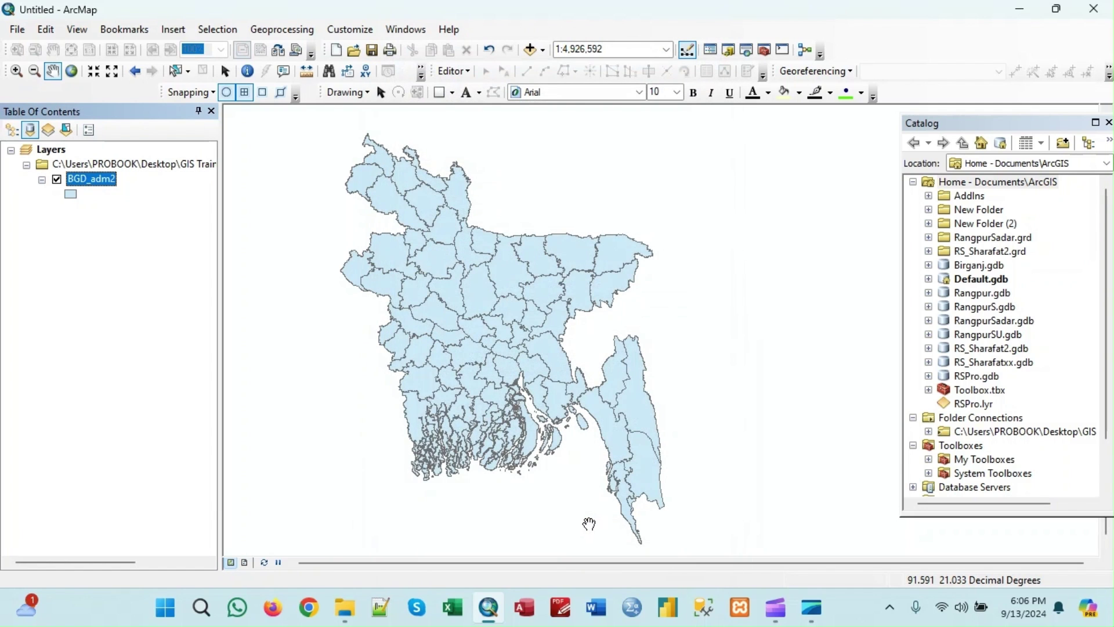
Open the attribute table of BGD_adm2 and examine the joined District, TP and AP columns.
{"action": "right_click", "coordinate": [98, 184]}
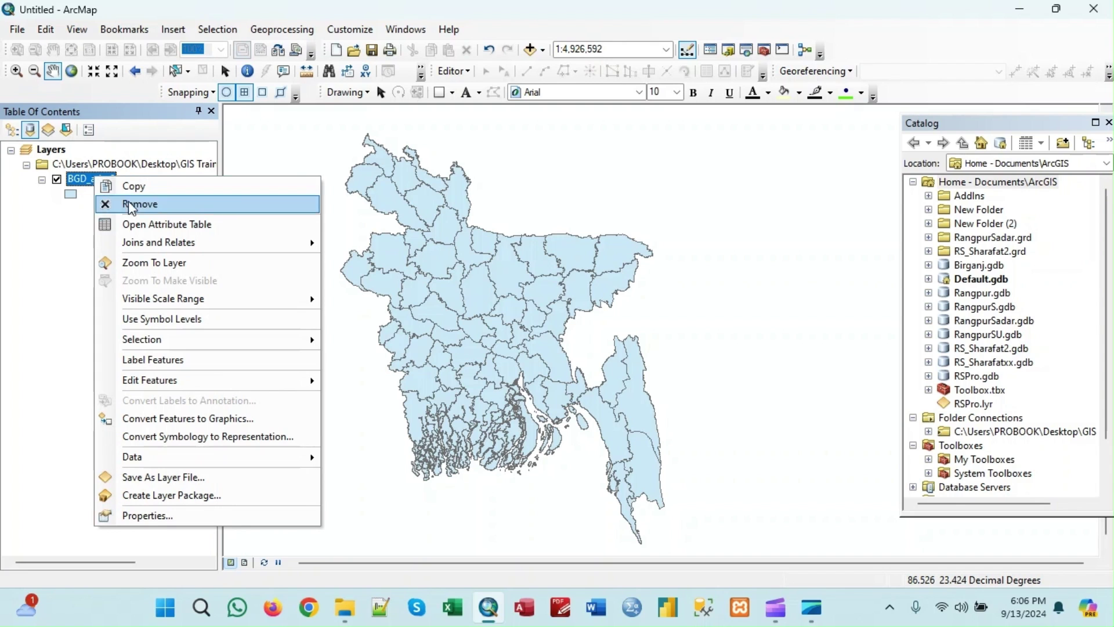
{"action": "left_click", "coordinate": [140, 223]}
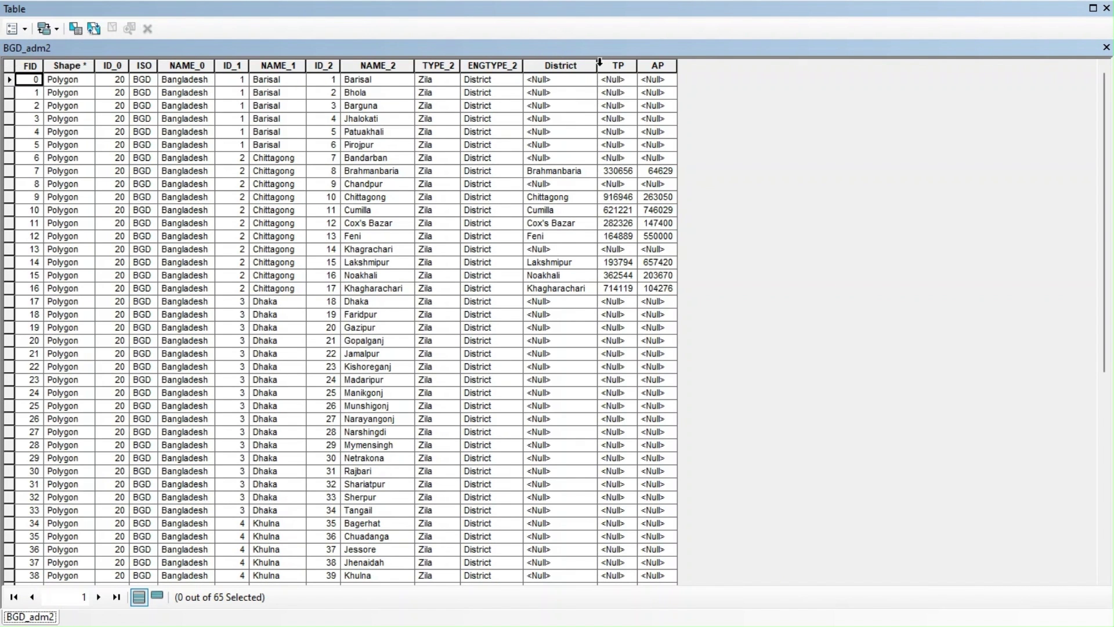
{"action": "left_click_drag", "start_coordinate": [566, 67], "coordinate": [654, 65]}
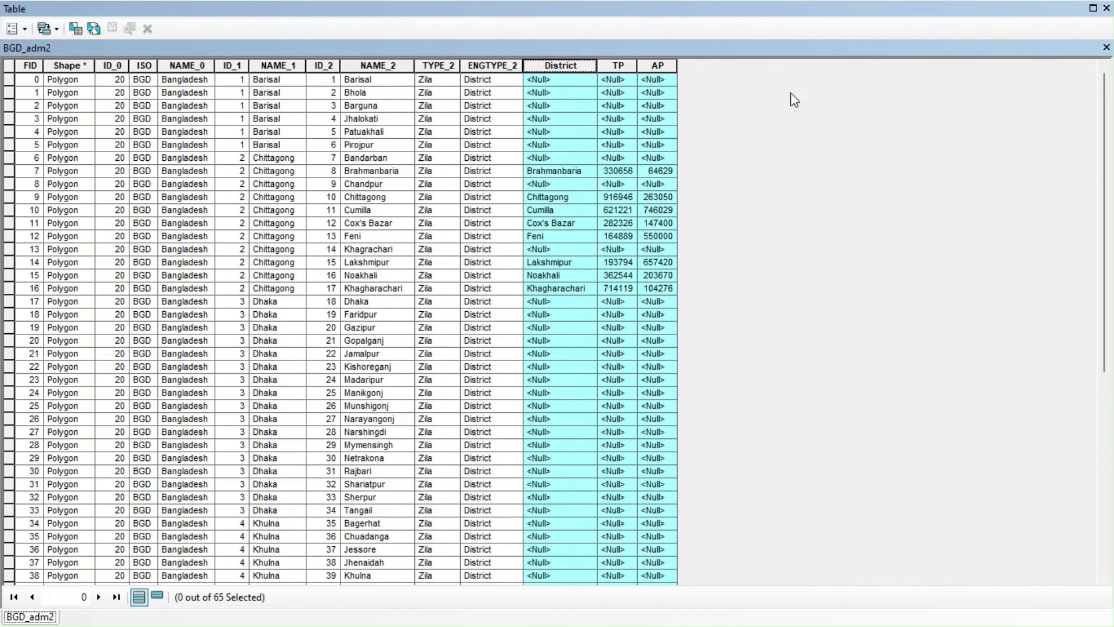
{"action": "left_click", "coordinate": [652, 105]}
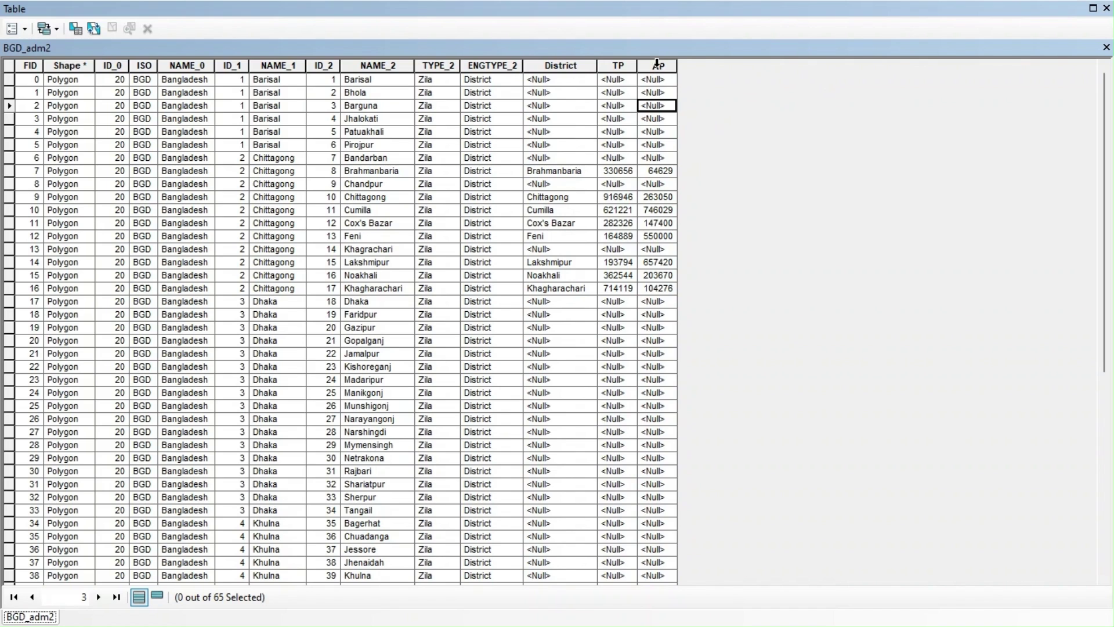
Sort the BGD_adm2 attribute table by the AP field in descending order and check the records with joined values.
{"action": "left_click", "coordinate": [657, 65]}
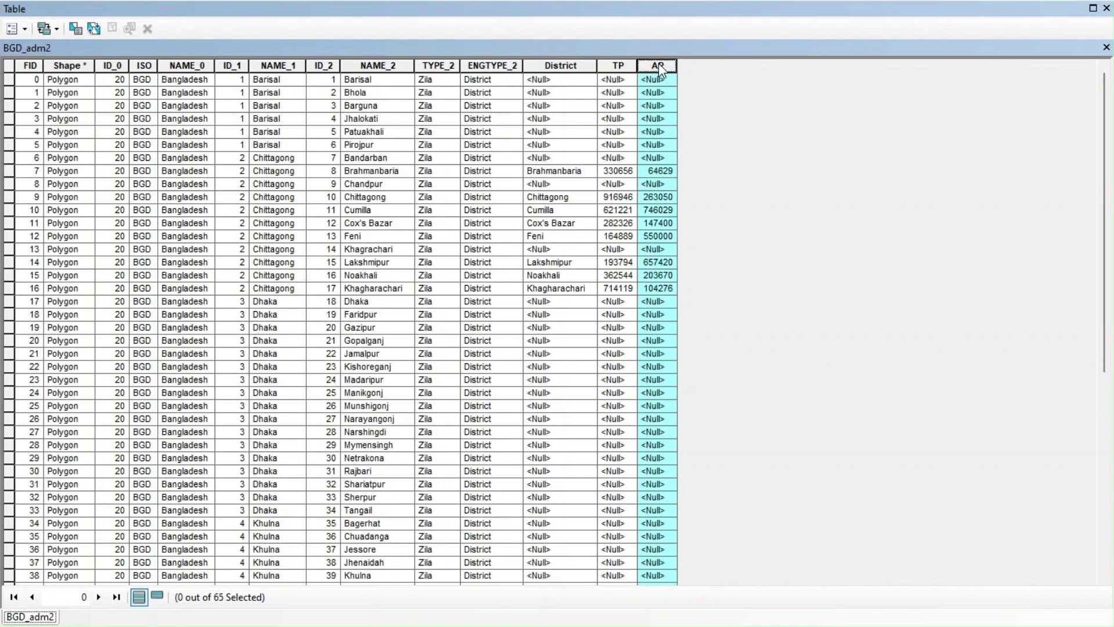
{"action": "right_click", "coordinate": [660, 68]}
{"action": "left_click", "coordinate": [743, 100]}
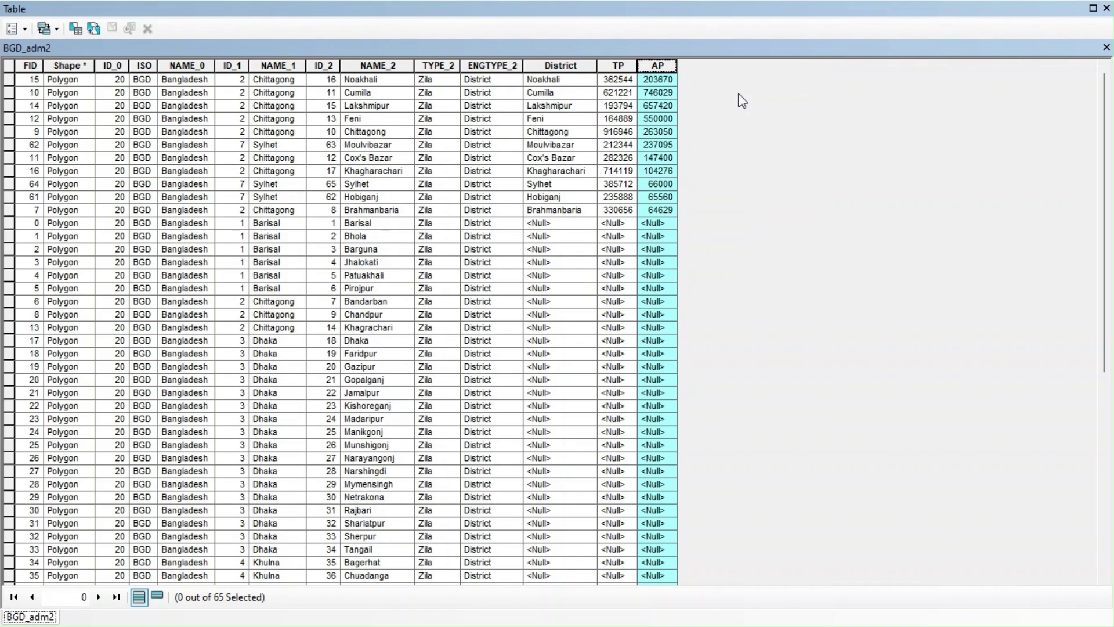
{"action": "left_click", "coordinate": [646, 84]}
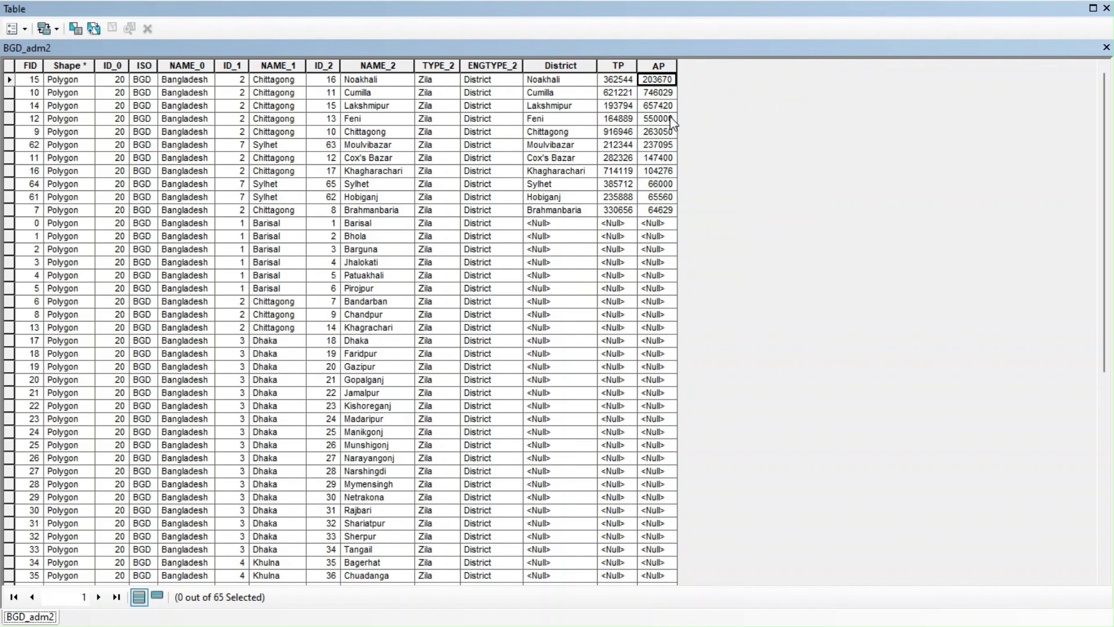
{"action": "left_click", "coordinate": [661, 208]}
{"action": "left_click", "coordinate": [617, 81]}
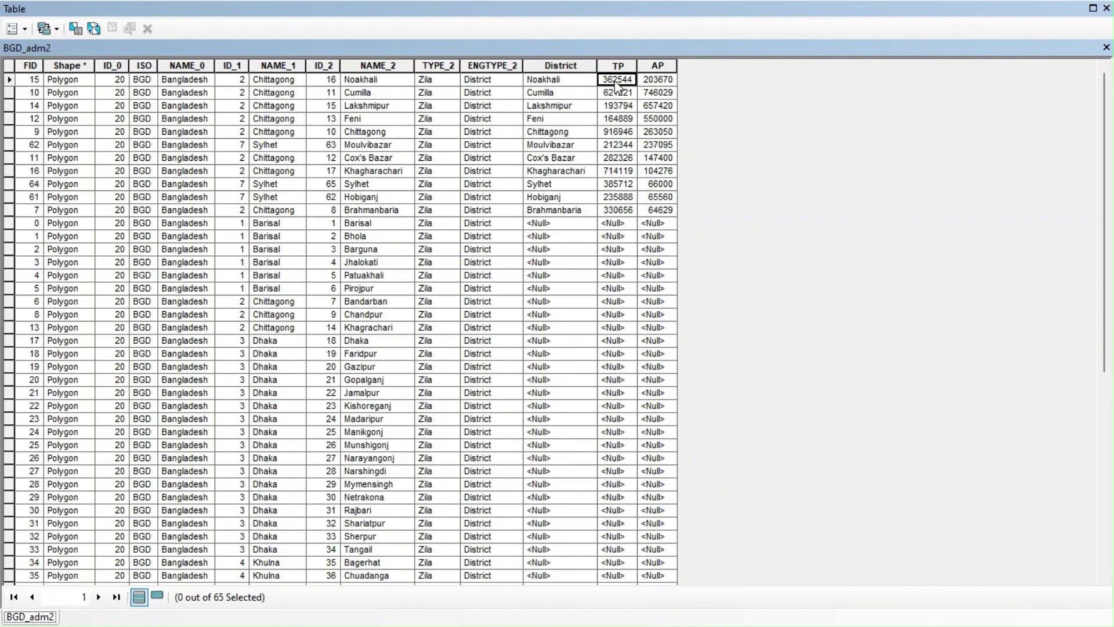
{"action": "left_click", "coordinate": [661, 69]}
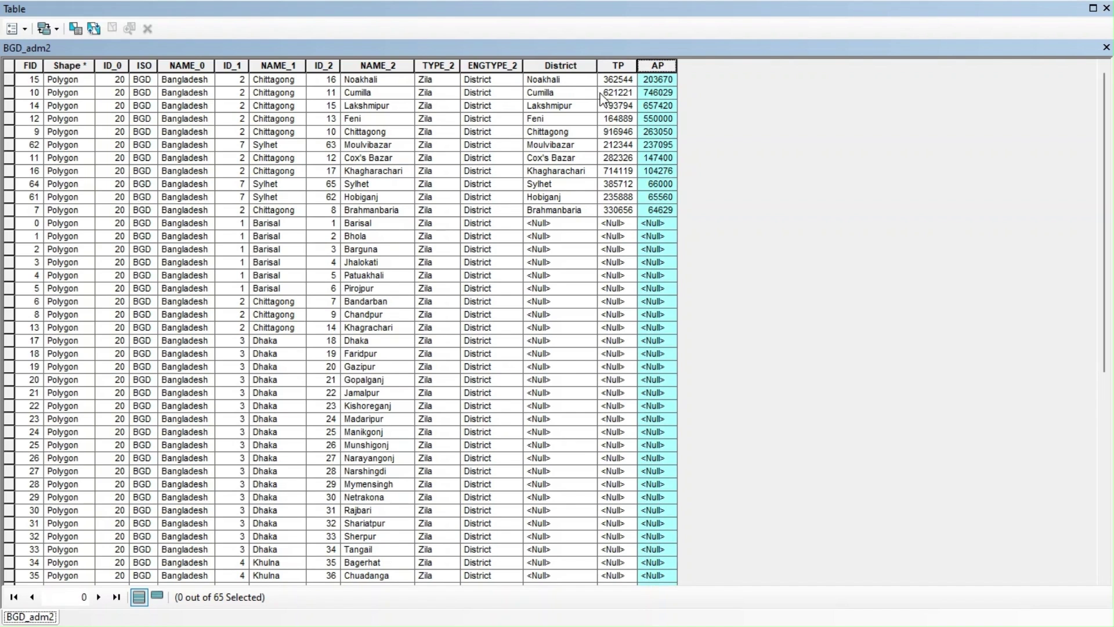
{"action": "left_click", "coordinate": [572, 82]}
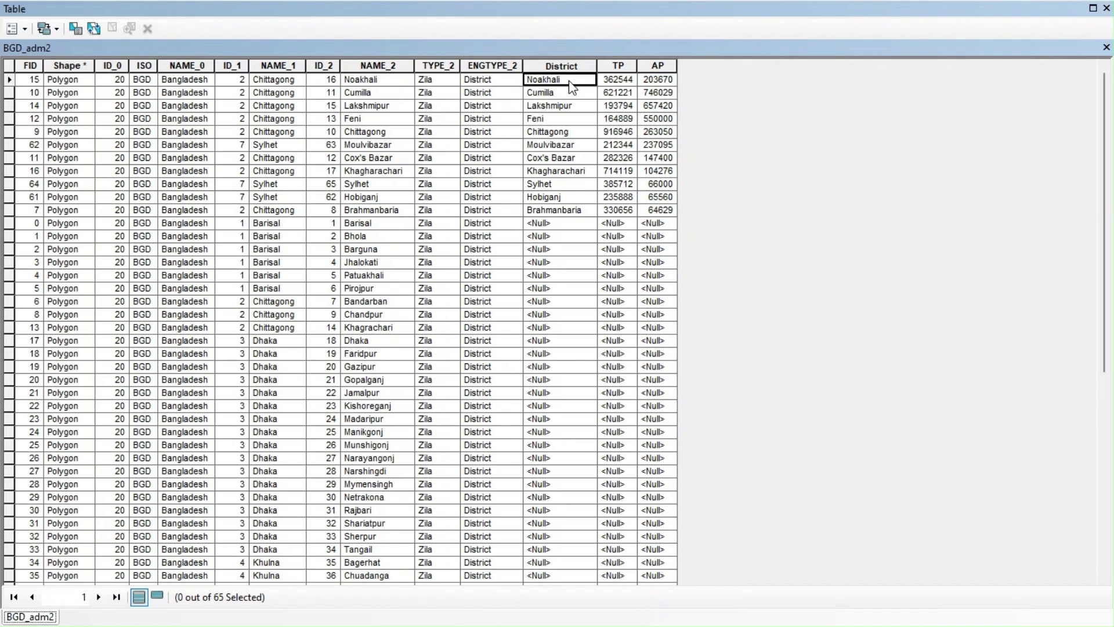
Select the 11 joined district records from Noakhali through Brahmanbaria and close the attribute table.
{"action": "left_click", "coordinate": [9, 82]}
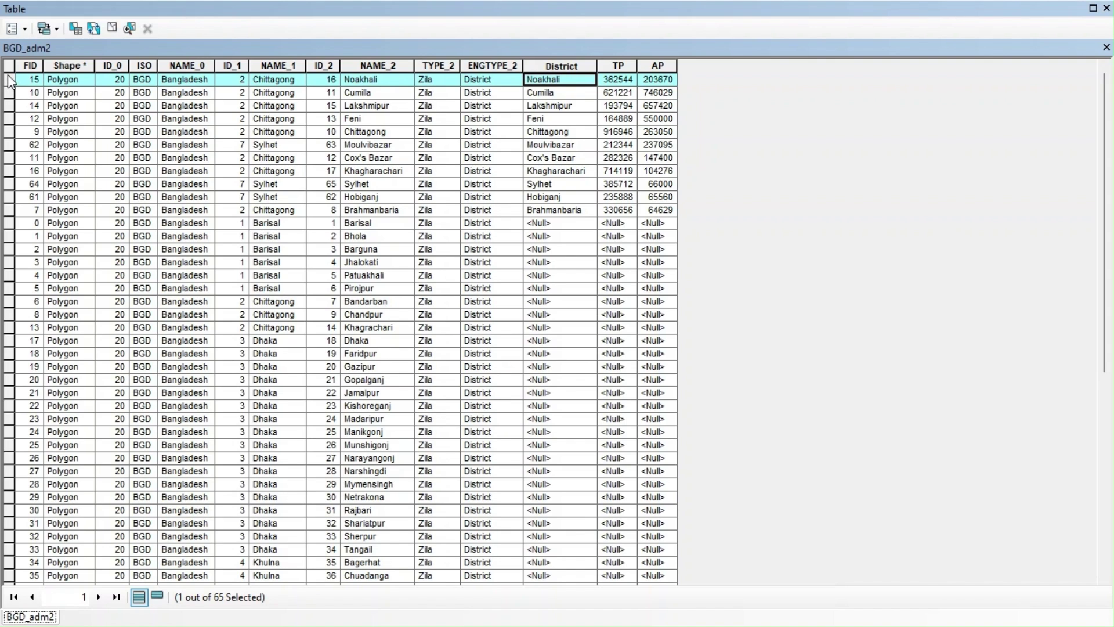
{"action": "key", "text": "shift+Down"}
{"action": "key", "text": "shift+Down"}
{"action": "key", "text": "shift+Down"}
{"action": "key", "text": "shift+Down"}
{"action": "key", "text": "shift+Down"}
{"action": "key", "text": "shift+Down"}
{"action": "key", "text": "shift+Down"}
{"action": "key", "text": "shift+Down"}
{"action": "key", "text": "shift+Down"}
{"action": "key", "text": "shift+Down"}
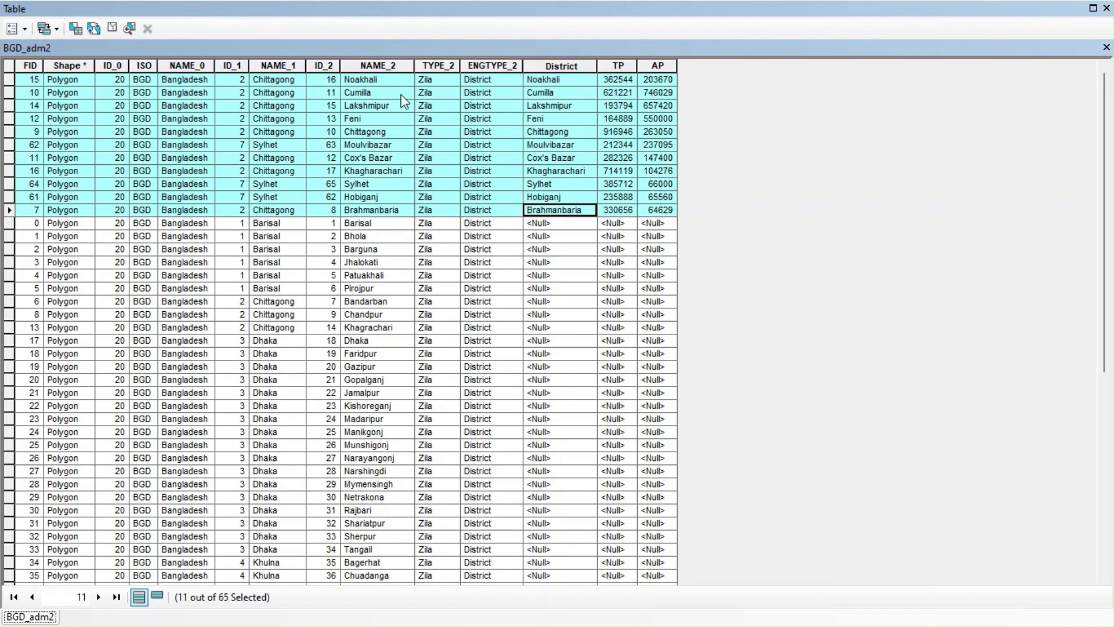
{"action": "left_click", "coordinate": [1107, 48]}
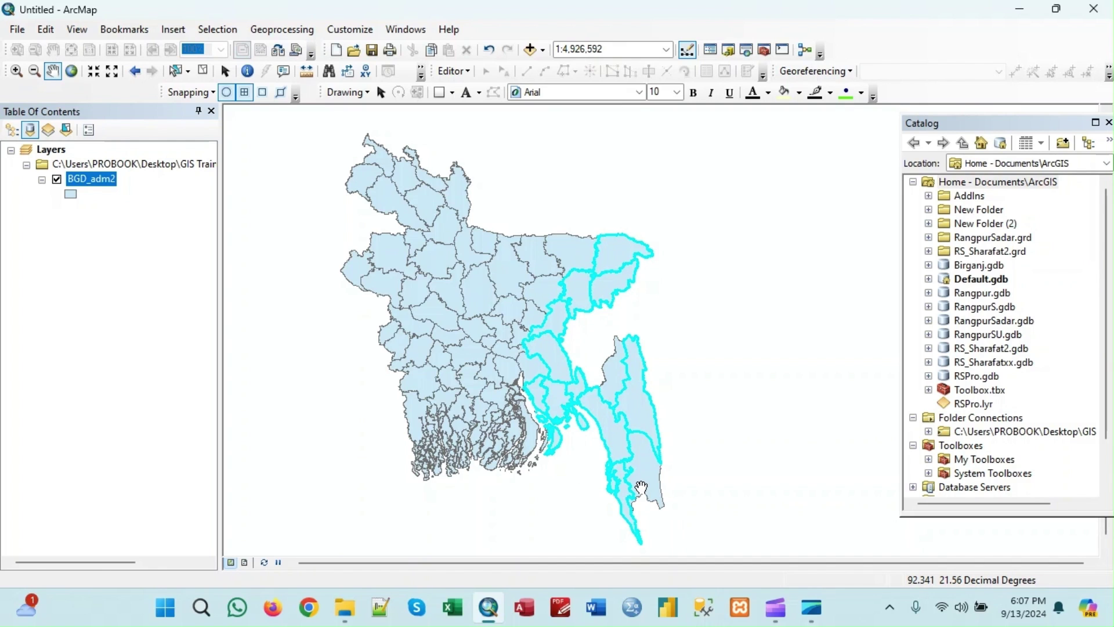
Start a data export of the selected BGD_adm2 features and name the output shapefile RAFD.
{"action": "right_click", "coordinate": [96, 185]}
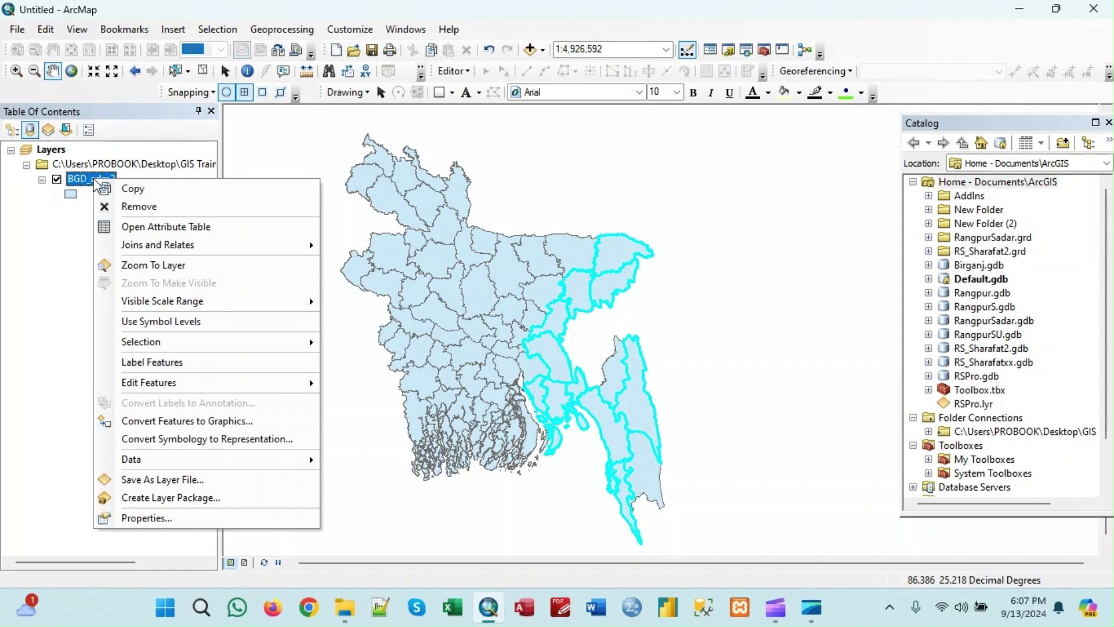
{"action": "mouse_move", "coordinate": [145, 460]}
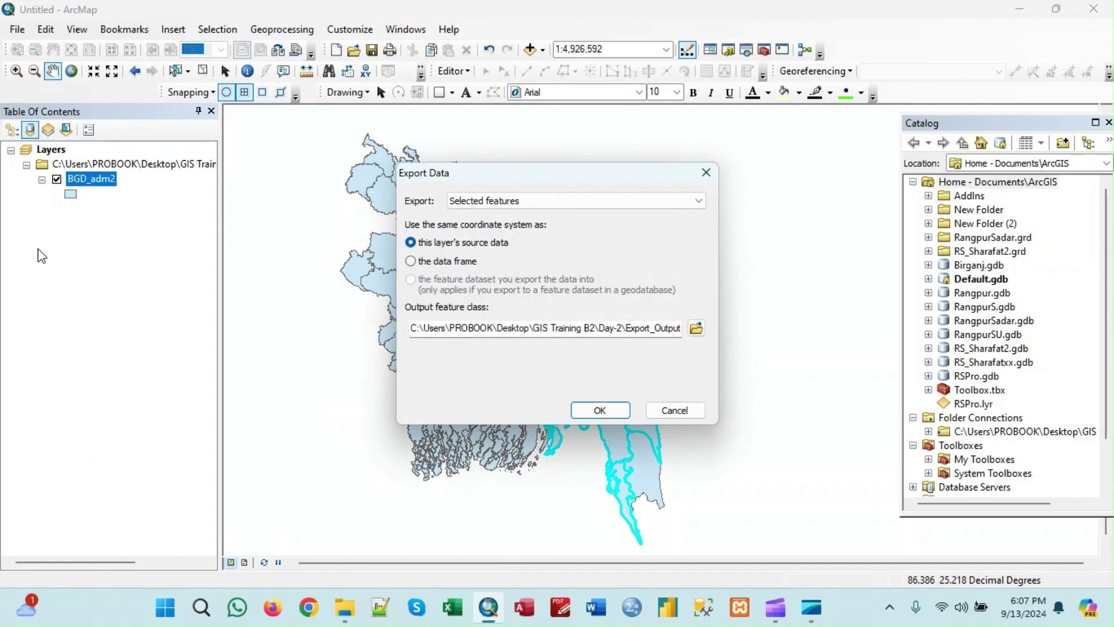
{"action": "left_click", "coordinate": [697, 328]}
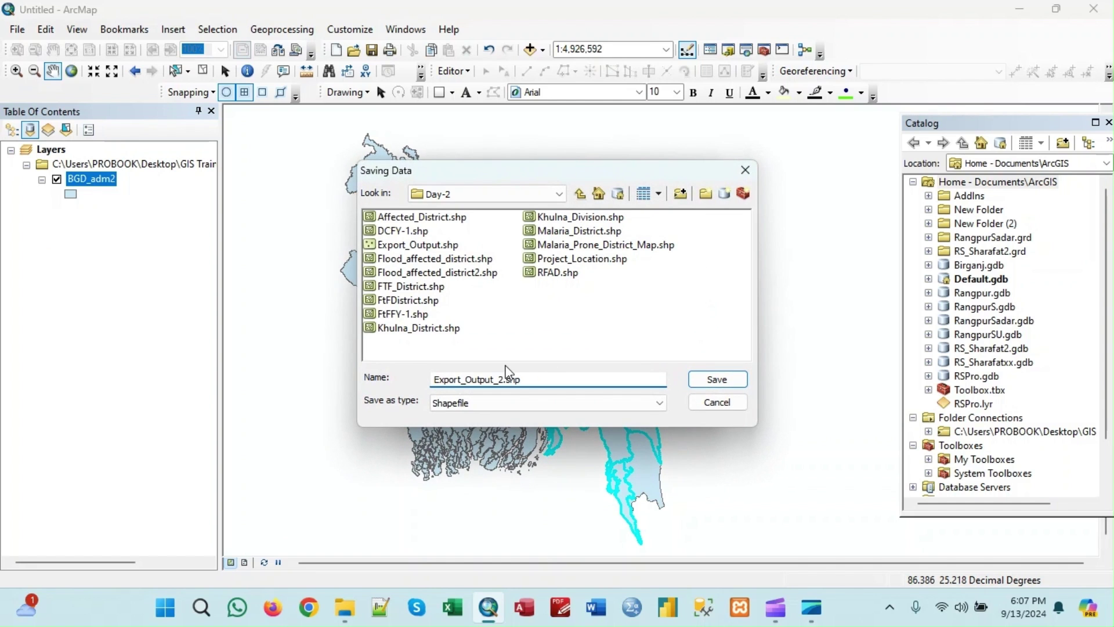
{"action": "left_click_drag", "start_coordinate": [504, 381], "coordinate": [419, 382]}
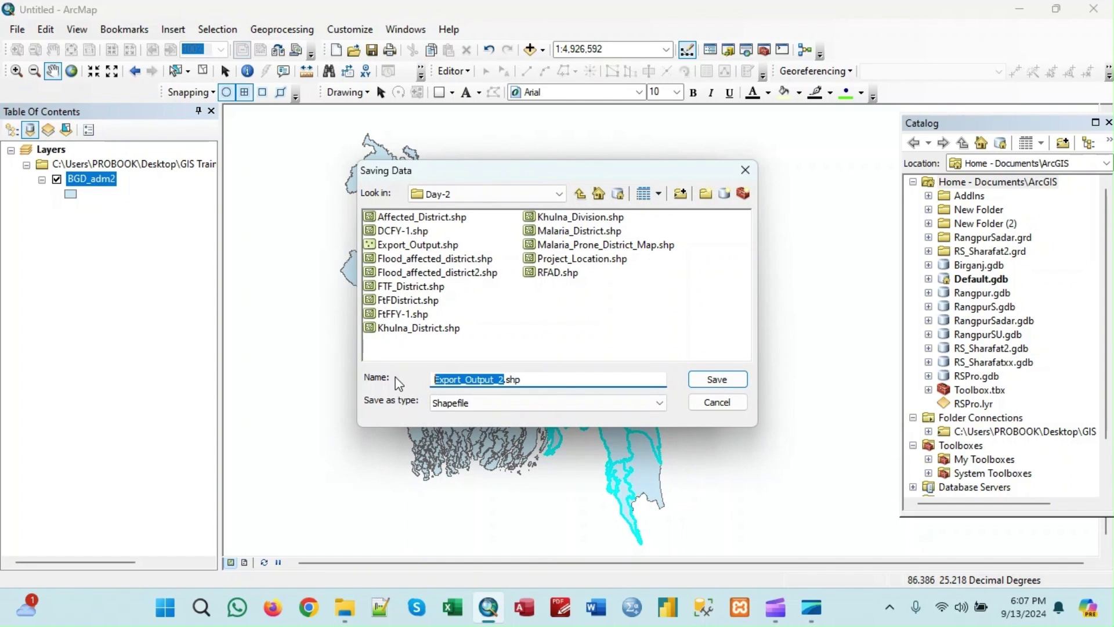
{"action": "type", "text": "R"}
{"action": "type", "text": "aj"}
{"action": "key", "text": "BackSpace"}
{"action": "key", "text": "BackSpace"}
{"action": "type", "text": "AF"}
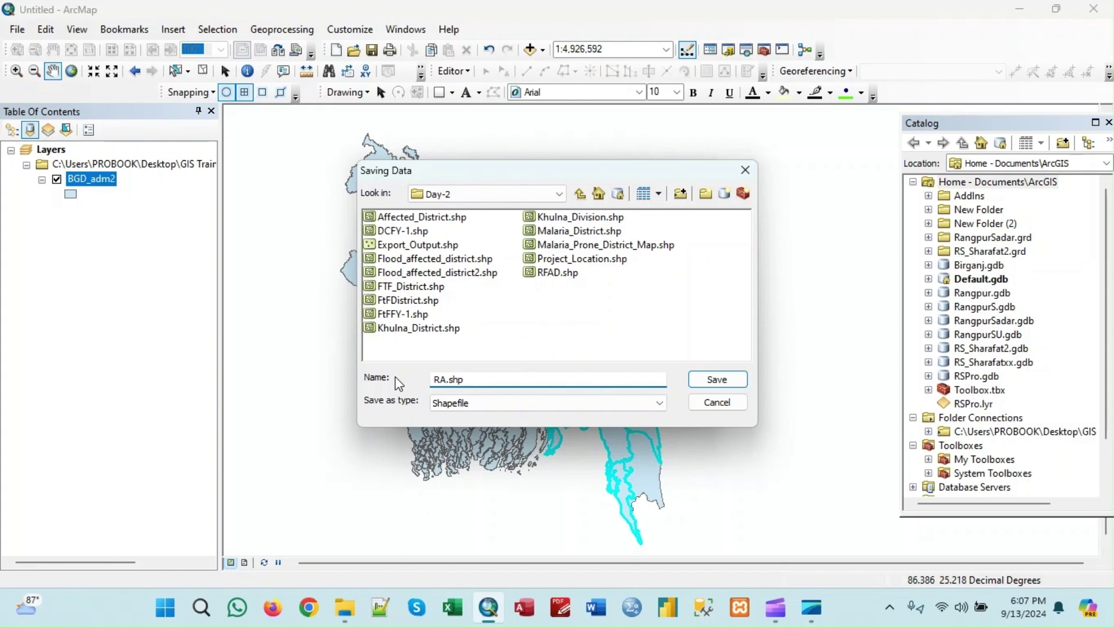
{"action": "type", "text": "D"}
Save the export to the Special folder, run it and add the exported data to the map as a layer.
{"action": "left_click", "coordinate": [581, 193]}
{"action": "left_click", "coordinate": [403, 319]}
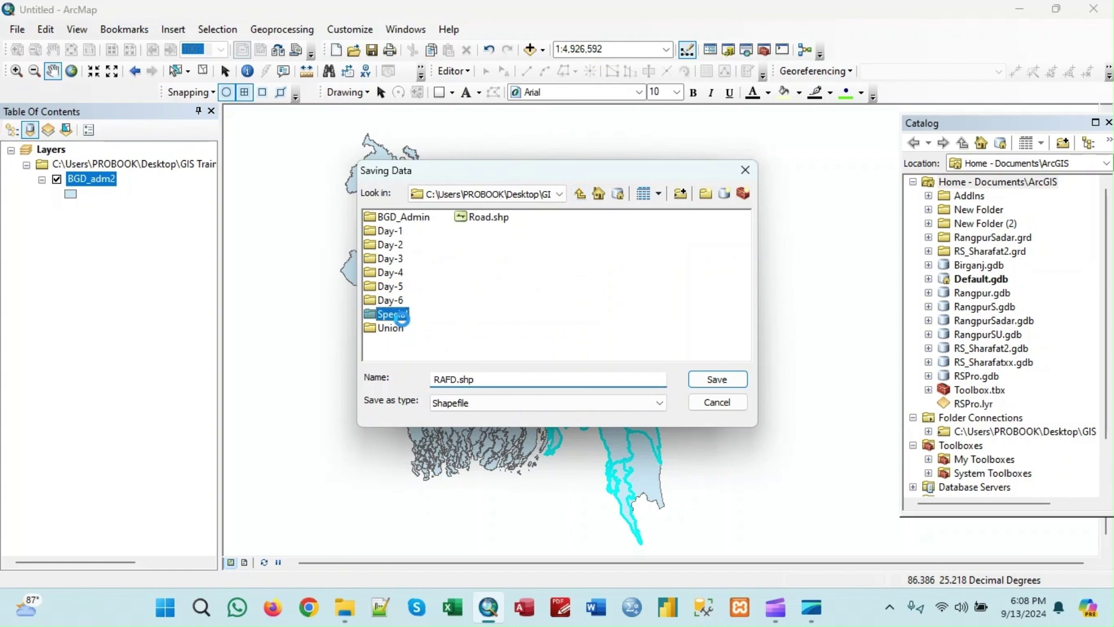
{"action": "double_click", "coordinate": [403, 319]}
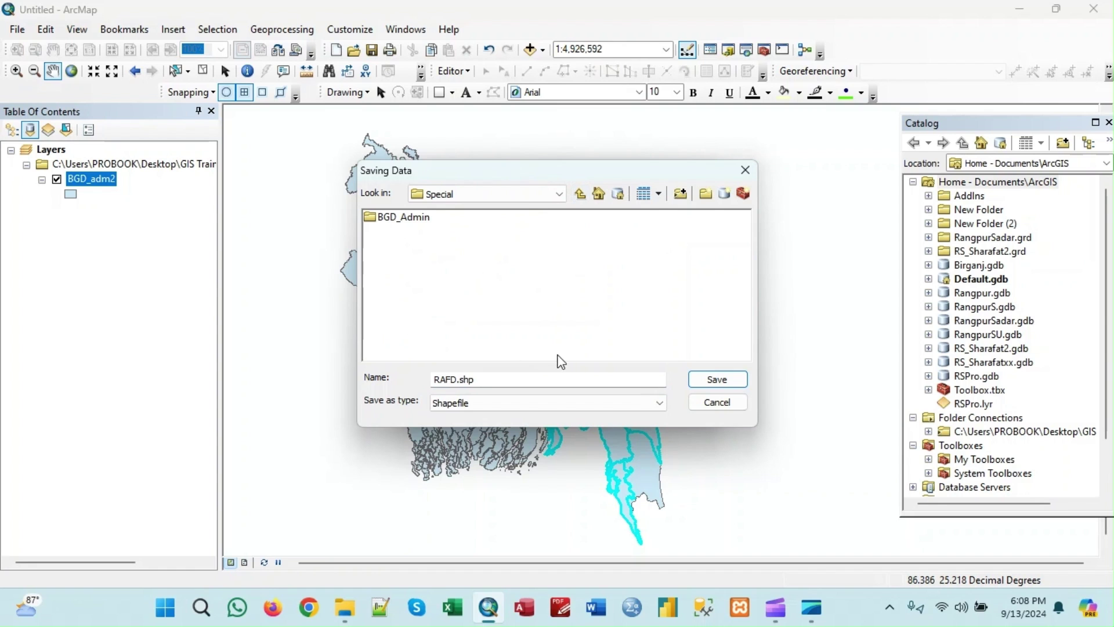
{"action": "left_click", "coordinate": [717, 379]}
{"action": "left_click", "coordinate": [616, 412]}
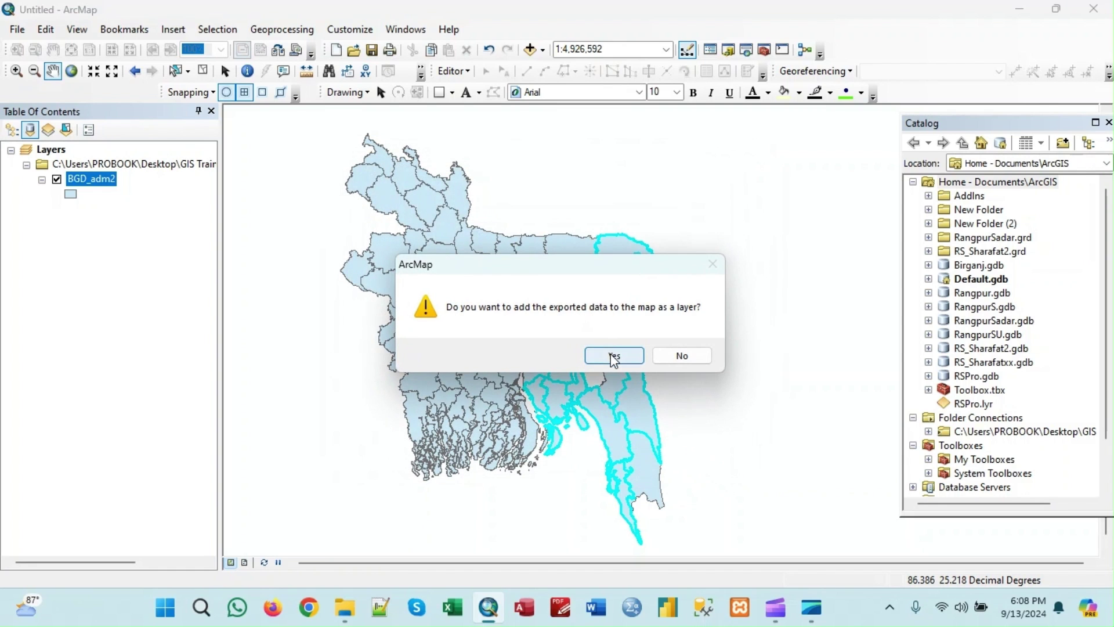
{"action": "left_click", "coordinate": [613, 356]}
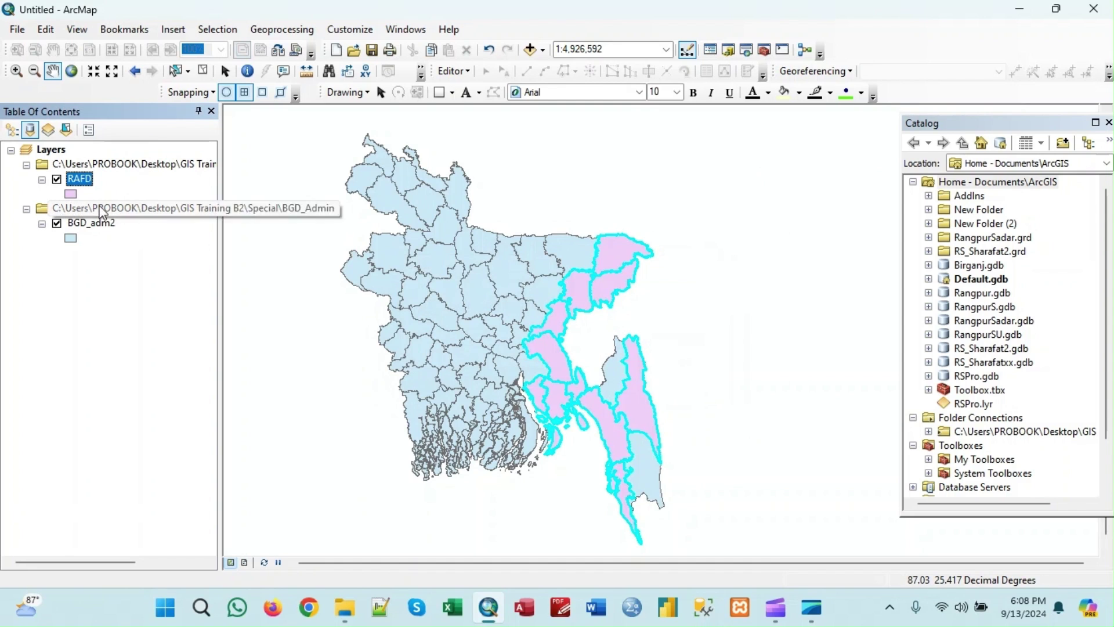
Clear the selected features and hide the BGD_adm2 layer so only RAFD is displayed.
{"action": "left_click", "coordinate": [203, 72]}
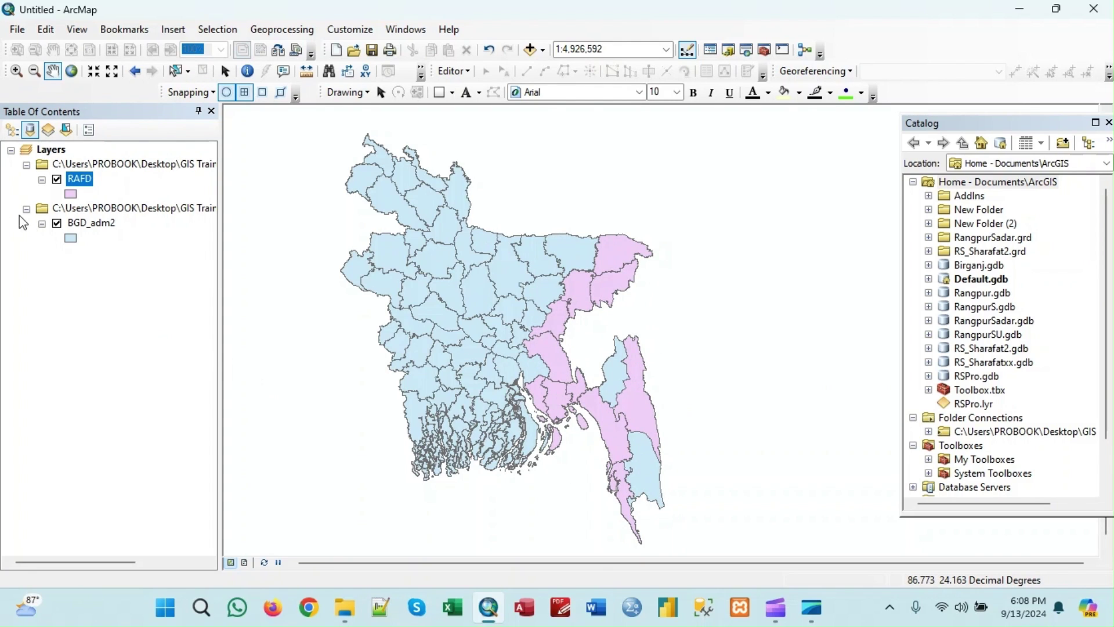
{"action": "left_click", "coordinate": [56, 223]}
{"action": "left_click_drag", "start_coordinate": [572, 296], "coordinate": [415, 220]}
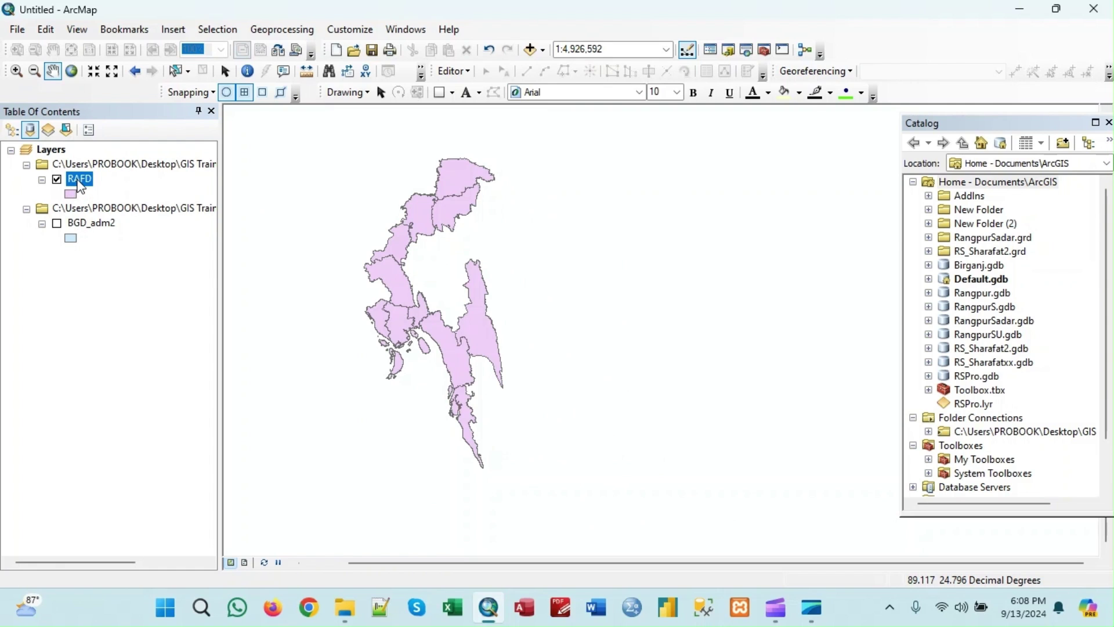
Switch the RAFD layer's symbology to graduated colors with AP as the normalization field and apply it.
{"action": "right_click", "coordinate": [81, 185]}
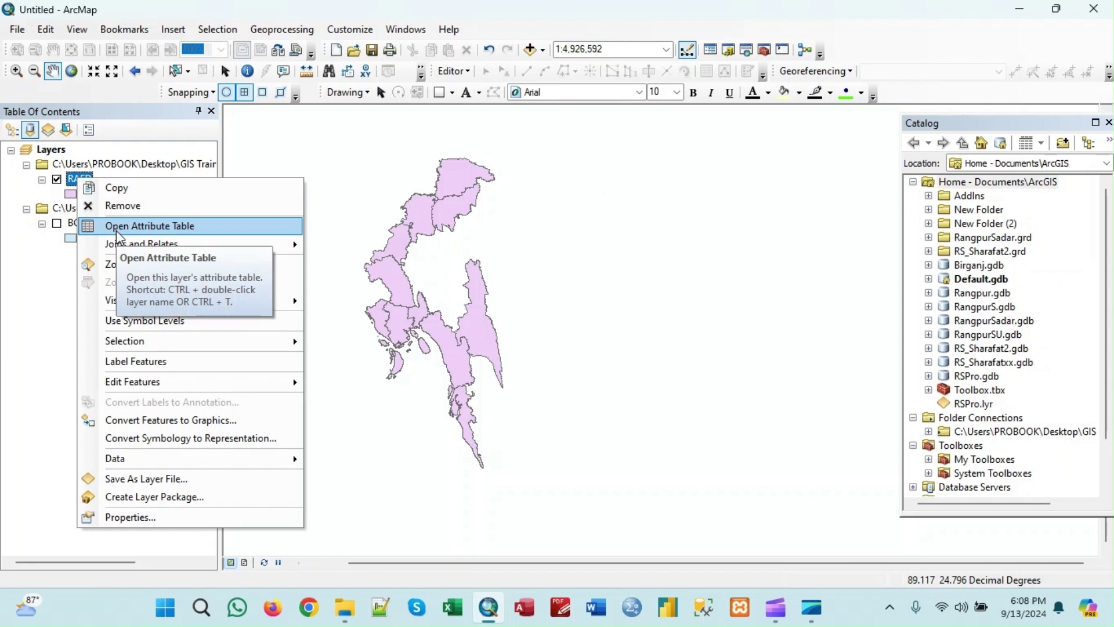
{"action": "left_click", "coordinate": [121, 517]}
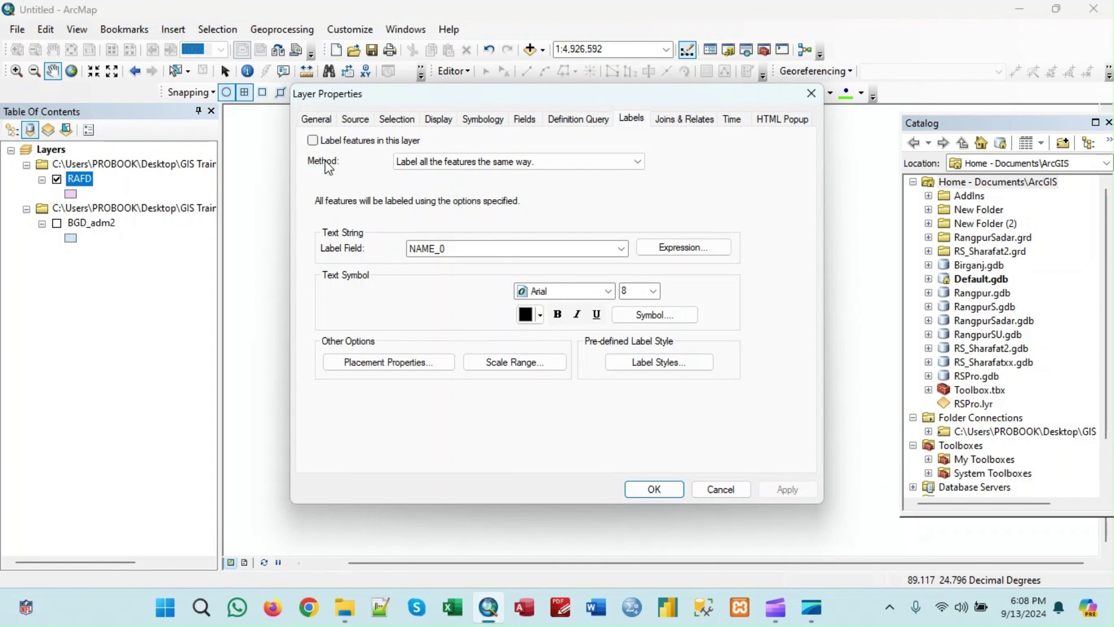
{"action": "left_click", "coordinate": [478, 120]}
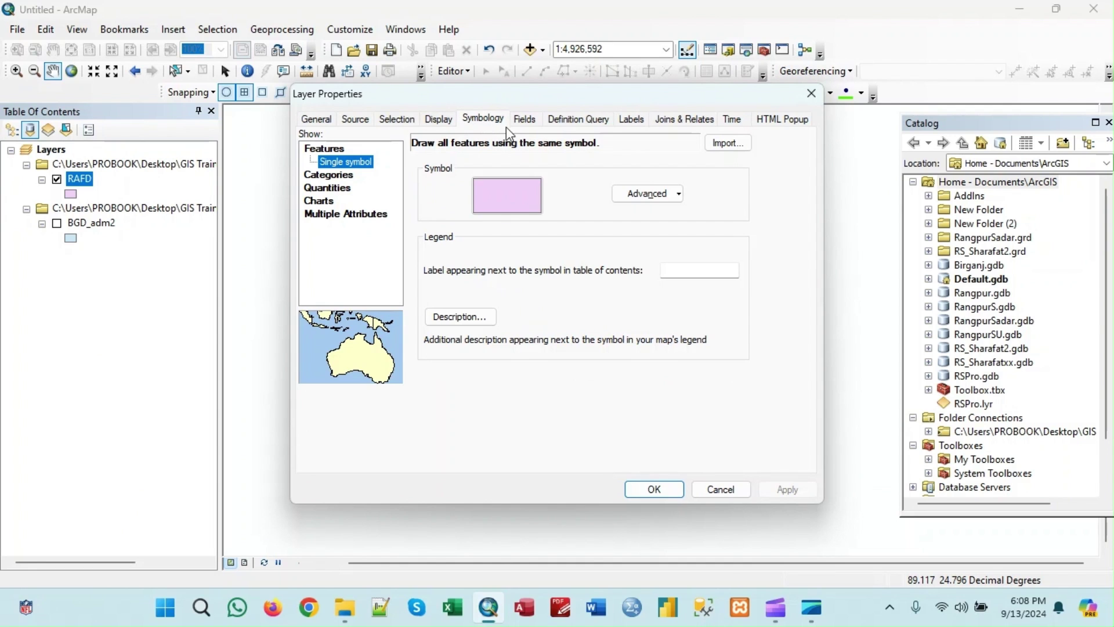
{"action": "left_click", "coordinate": [328, 190]}
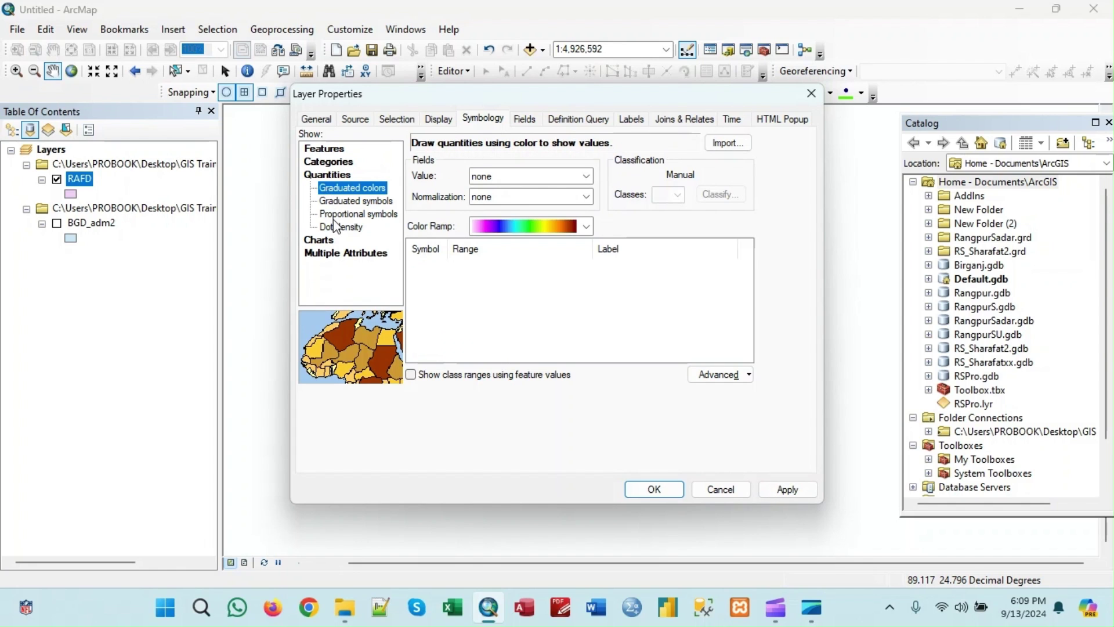
{"action": "left_click", "coordinate": [589, 198]}
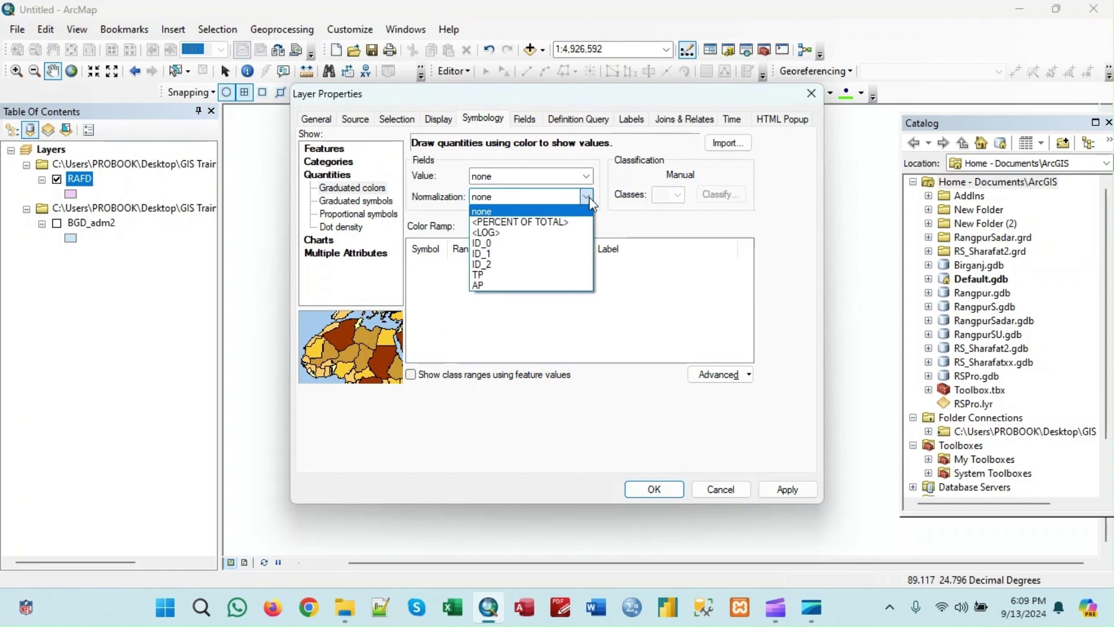
{"action": "left_click", "coordinate": [505, 289]}
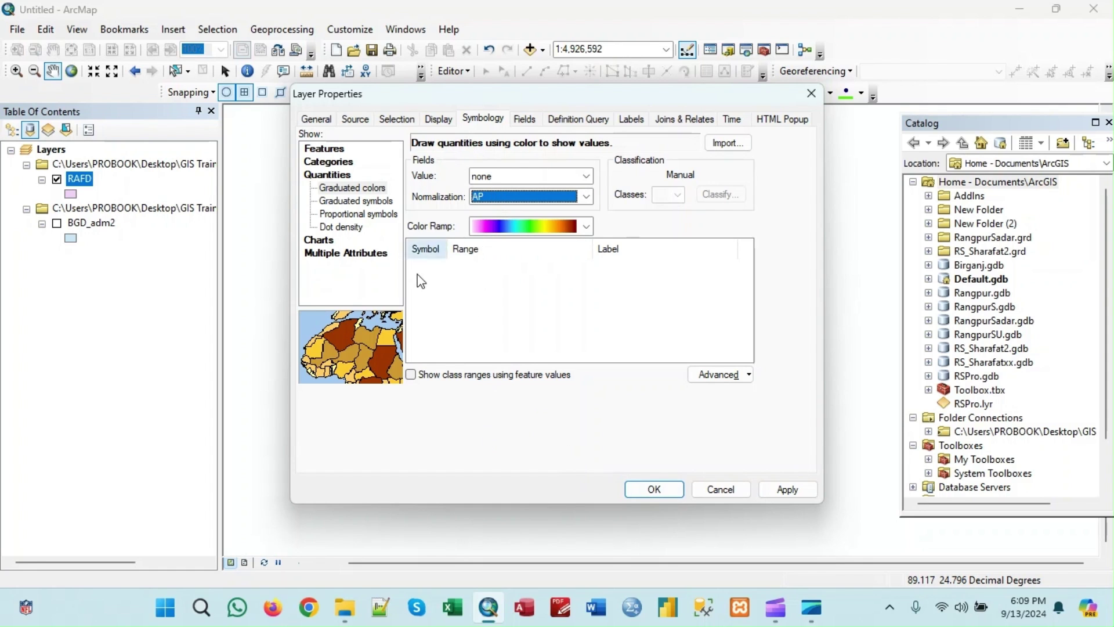
{"action": "left_click", "coordinate": [652, 489]}
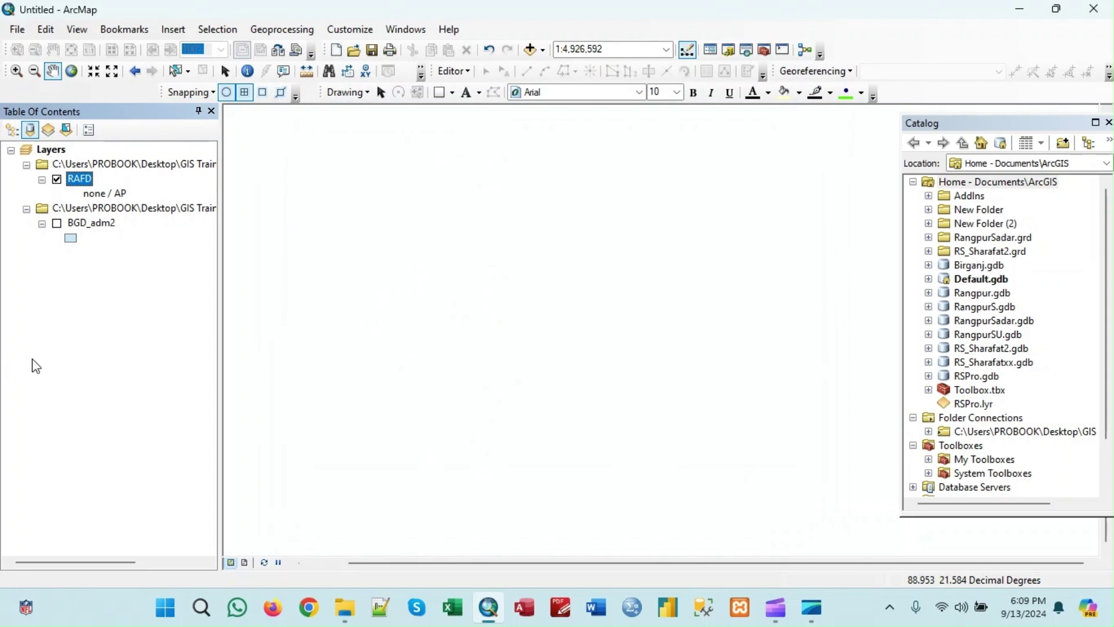
Symbolize RAFD with AP as the graduated colors value field, normalization none and 5 classes, and apply it.
{"action": "right_click", "coordinate": [81, 184]}
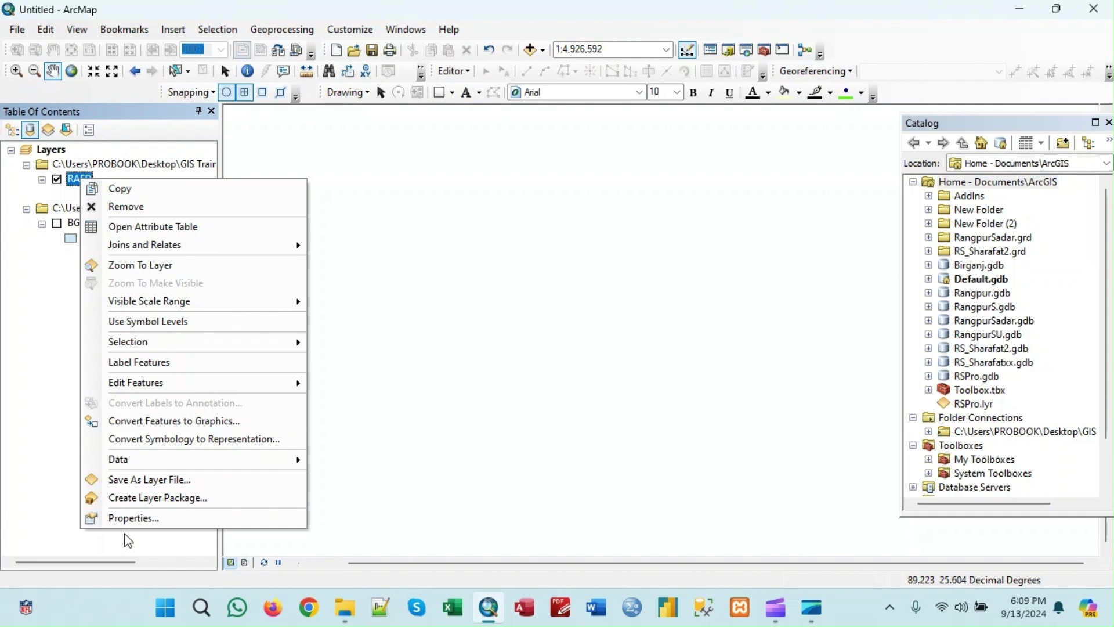
{"action": "left_click", "coordinate": [128, 517]}
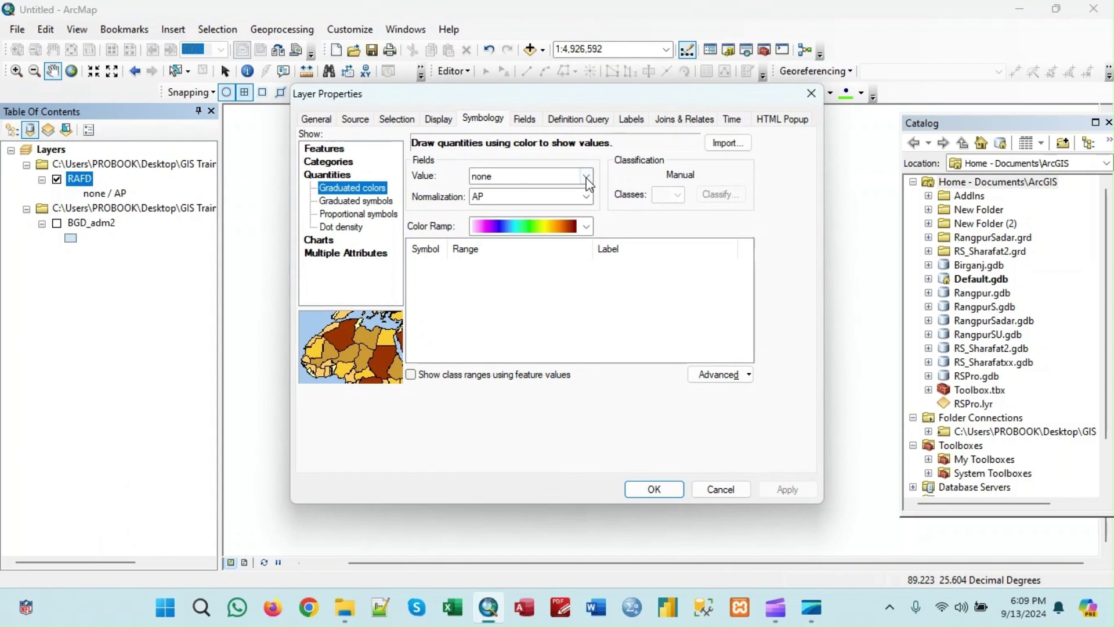
{"action": "left_click", "coordinate": [586, 176]}
{"action": "left_click", "coordinate": [518, 244]}
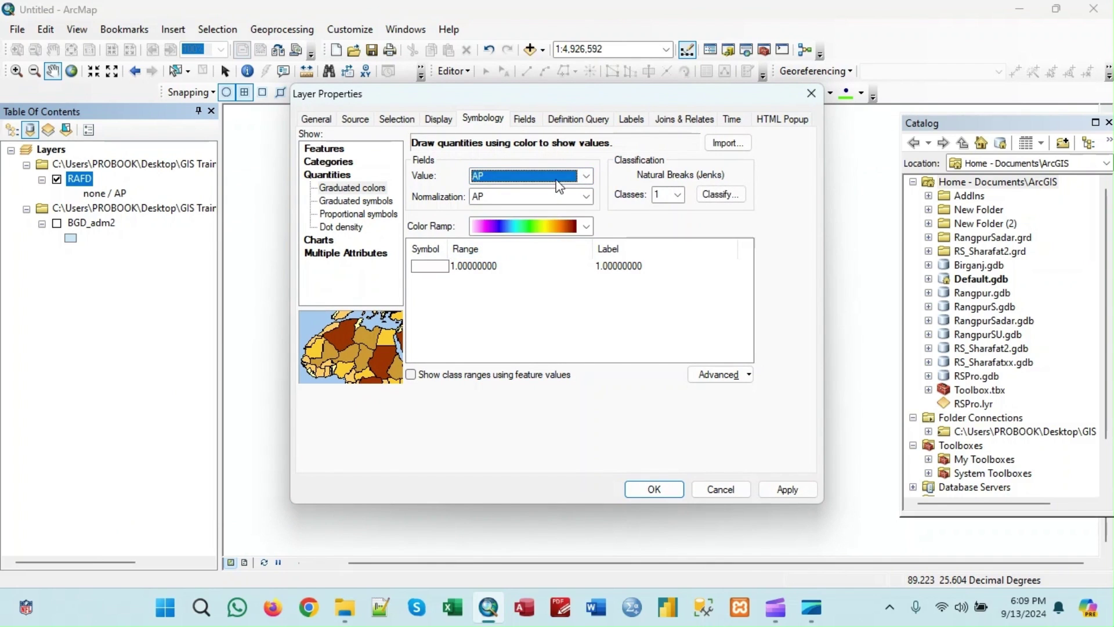
{"action": "left_click", "coordinate": [585, 197]}
{"action": "left_click", "coordinate": [566, 211]}
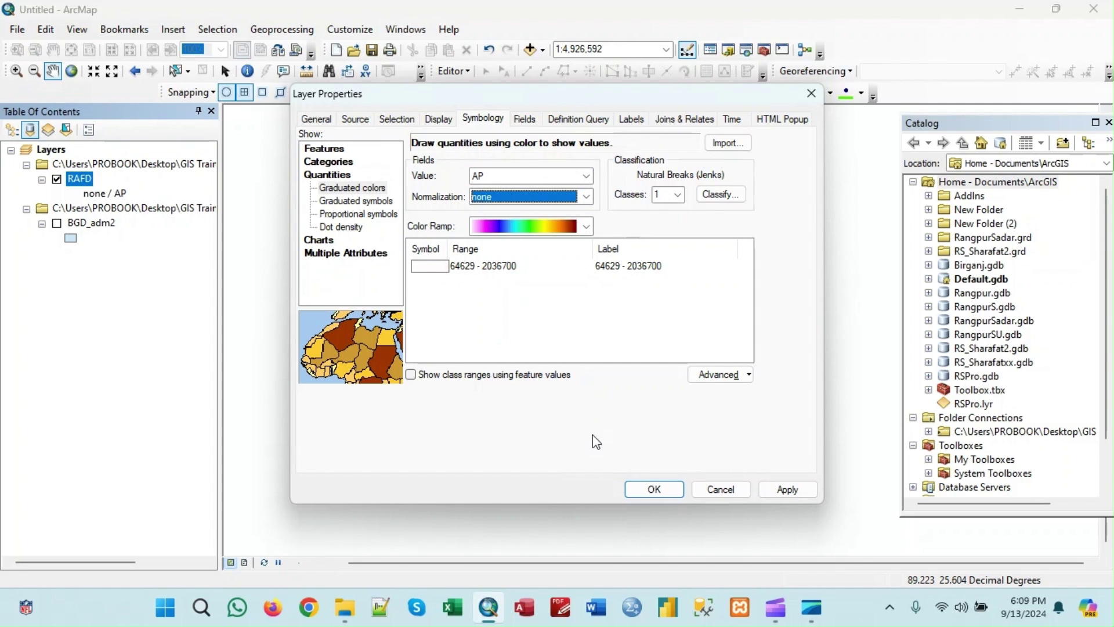
{"action": "left_click", "coordinate": [677, 195]}
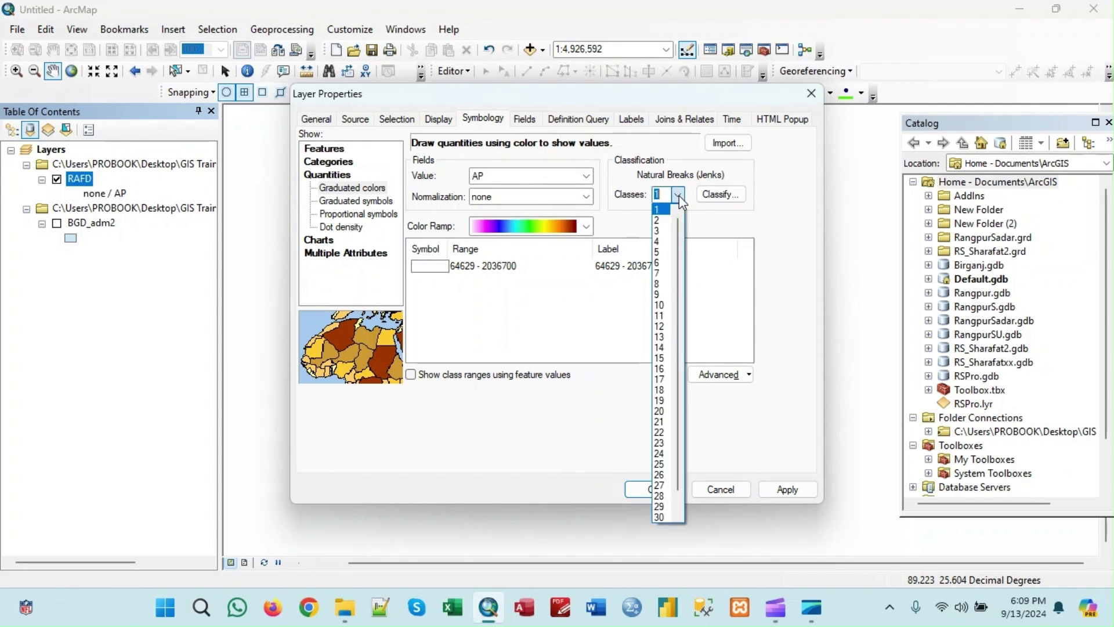
{"action": "left_click", "coordinate": [659, 252]}
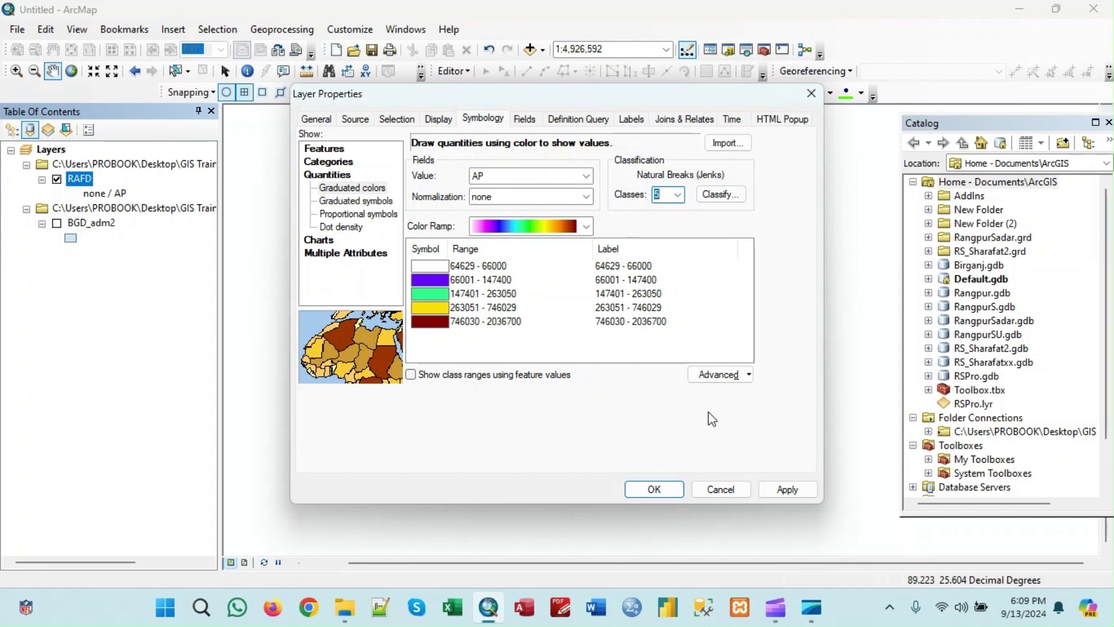
{"action": "left_click", "coordinate": [670, 490]}
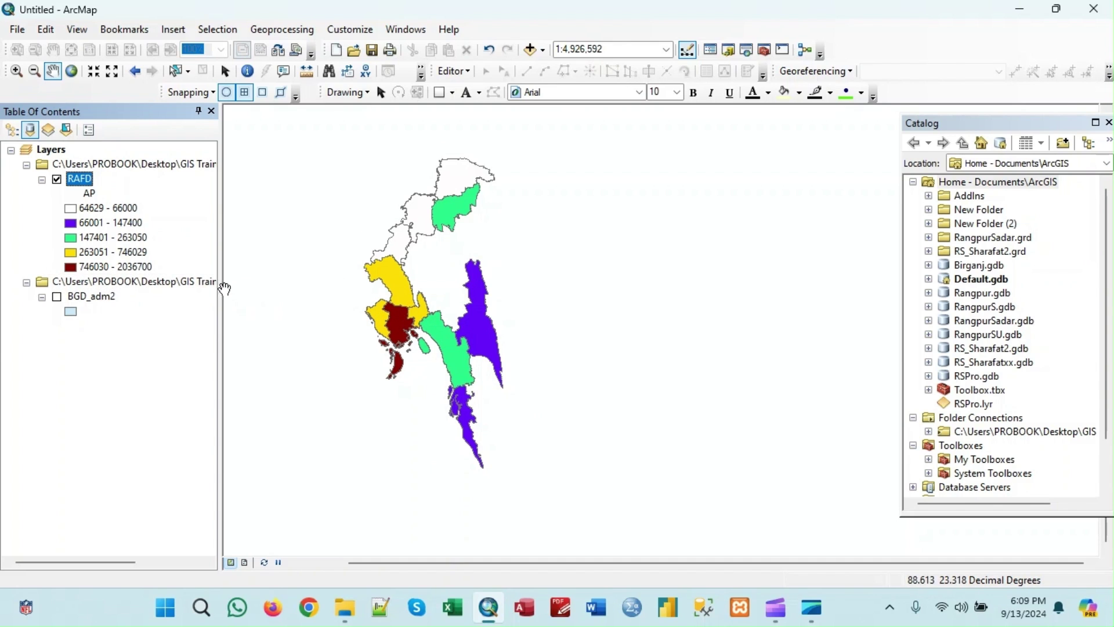
{"action": "left_click_drag", "start_coordinate": [429, 218], "coordinate": [513, 224]}
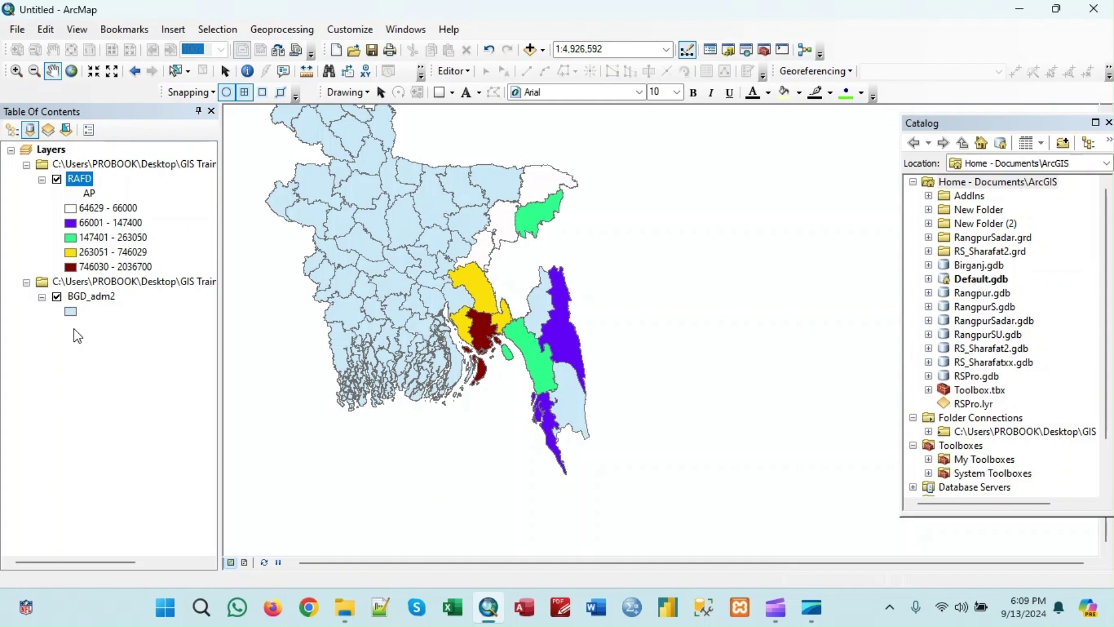
Change the BGD_adm2 layer's symbol to Hollow and increase its outline width.
{"action": "left_click", "coordinate": [71, 312]}
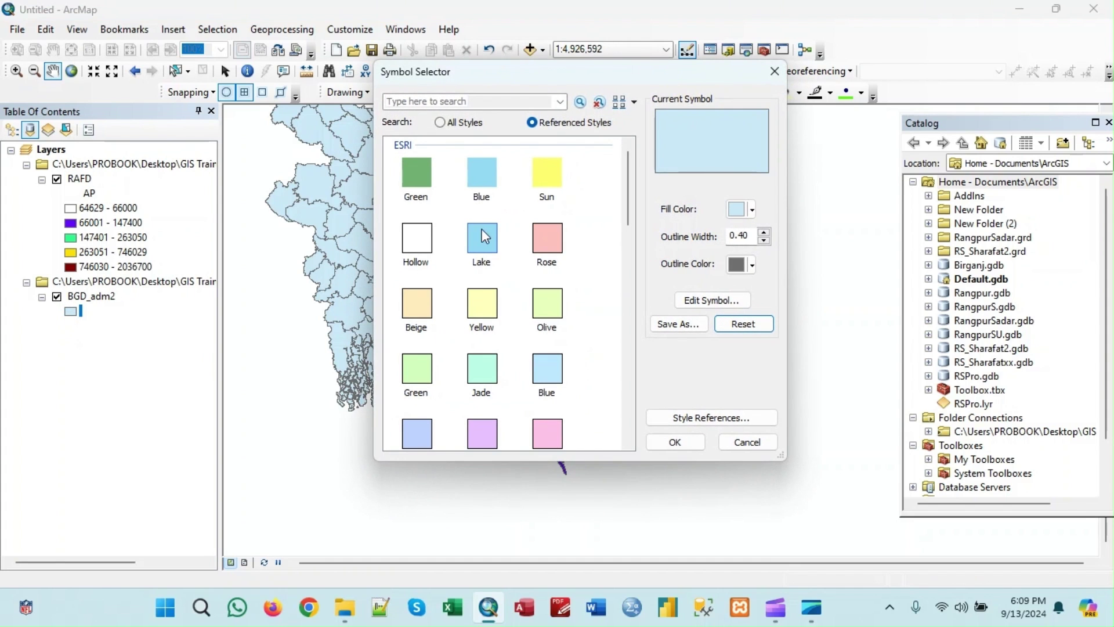
{"action": "left_click", "coordinate": [415, 244]}
{"action": "left_click", "coordinate": [764, 233]}
{"action": "left_click", "coordinate": [676, 449]}
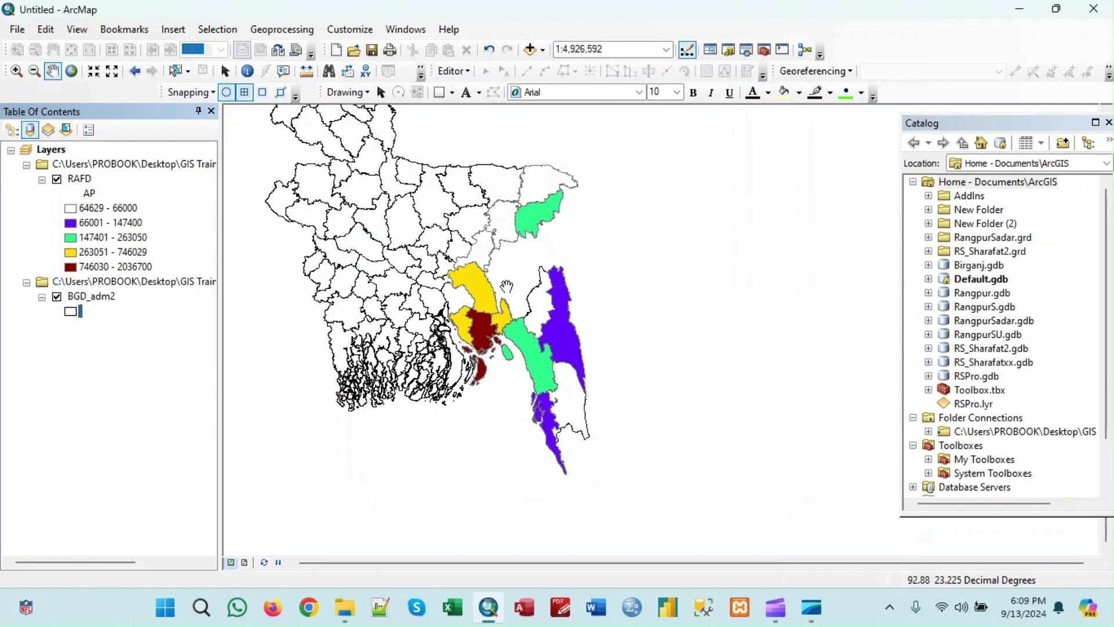
Turn on labels for the BGD_adm2 layer using the NAME_2 field in bold 11-point Arial.
{"action": "right_click", "coordinate": [87, 298]}
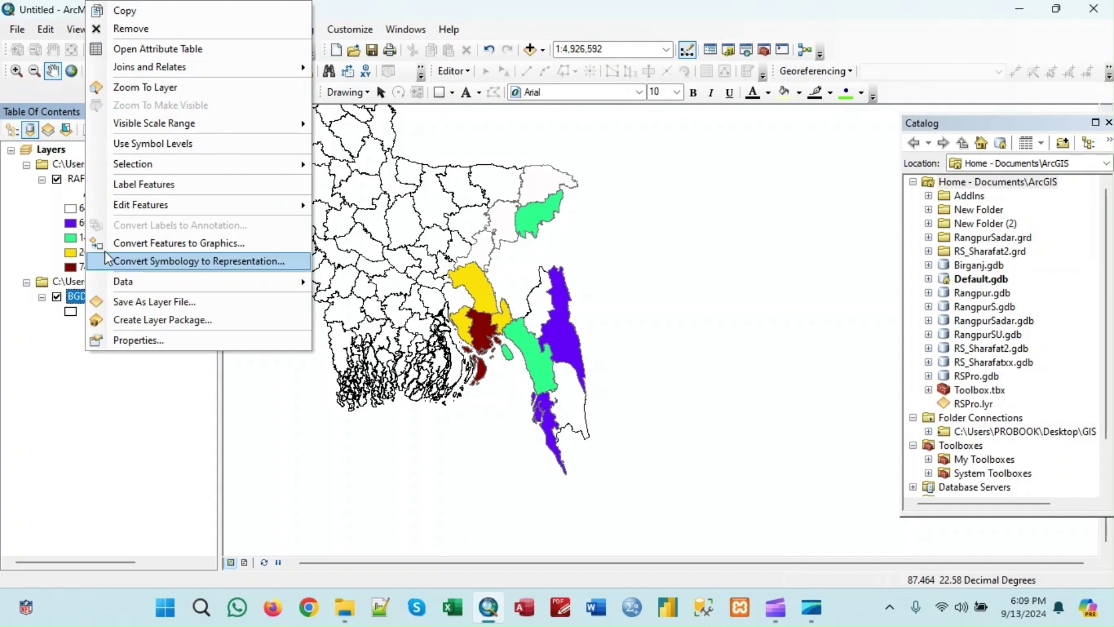
{"action": "left_click", "coordinate": [152, 340]}
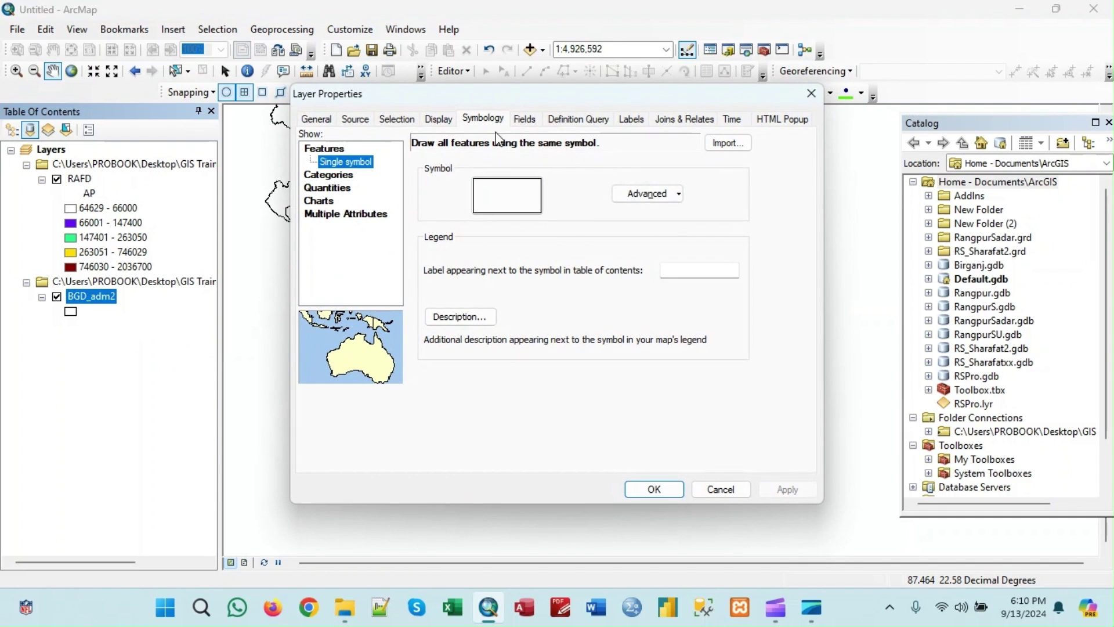
{"action": "left_click", "coordinate": [631, 119]}
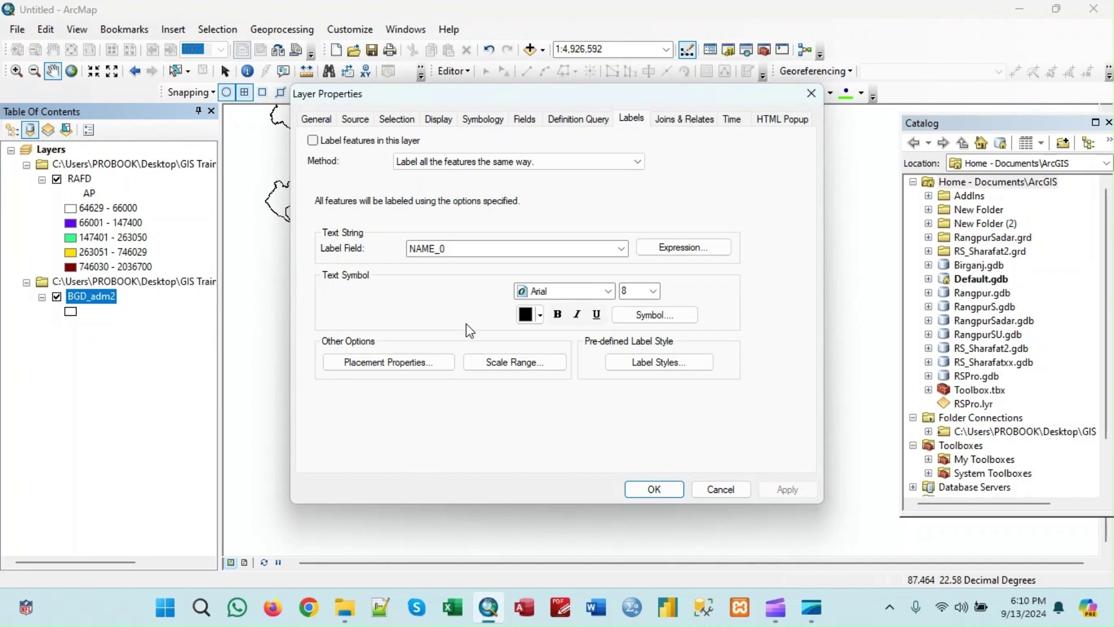
{"action": "left_click", "coordinate": [447, 250]}
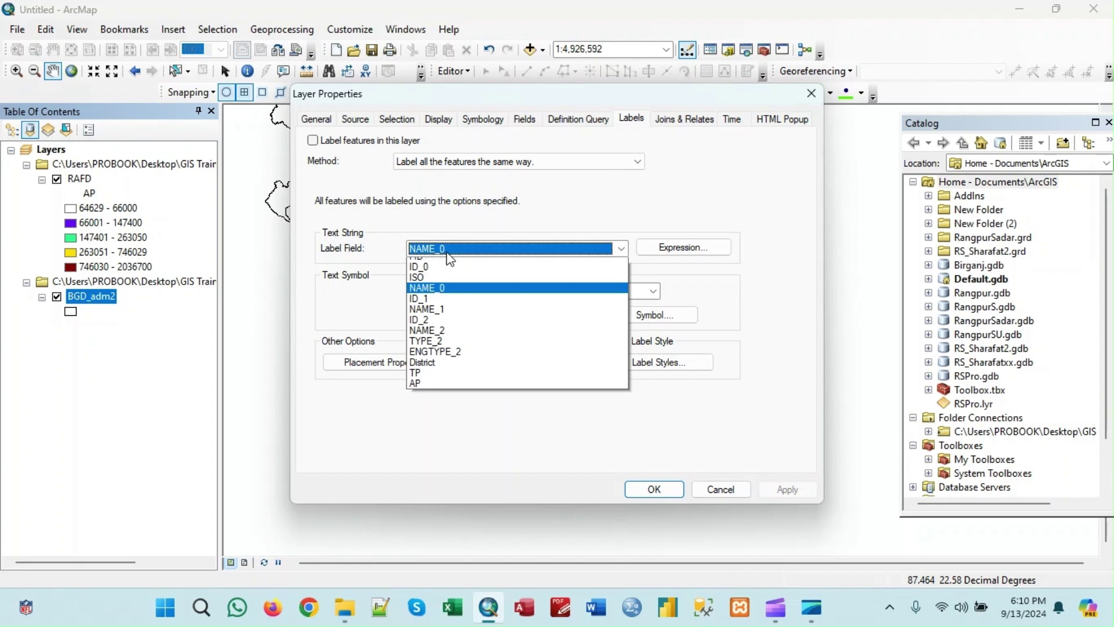
{"action": "left_click", "coordinate": [470, 338]}
{"action": "left_click", "coordinate": [653, 290]}
{"action": "left_click", "coordinate": [633, 337]}
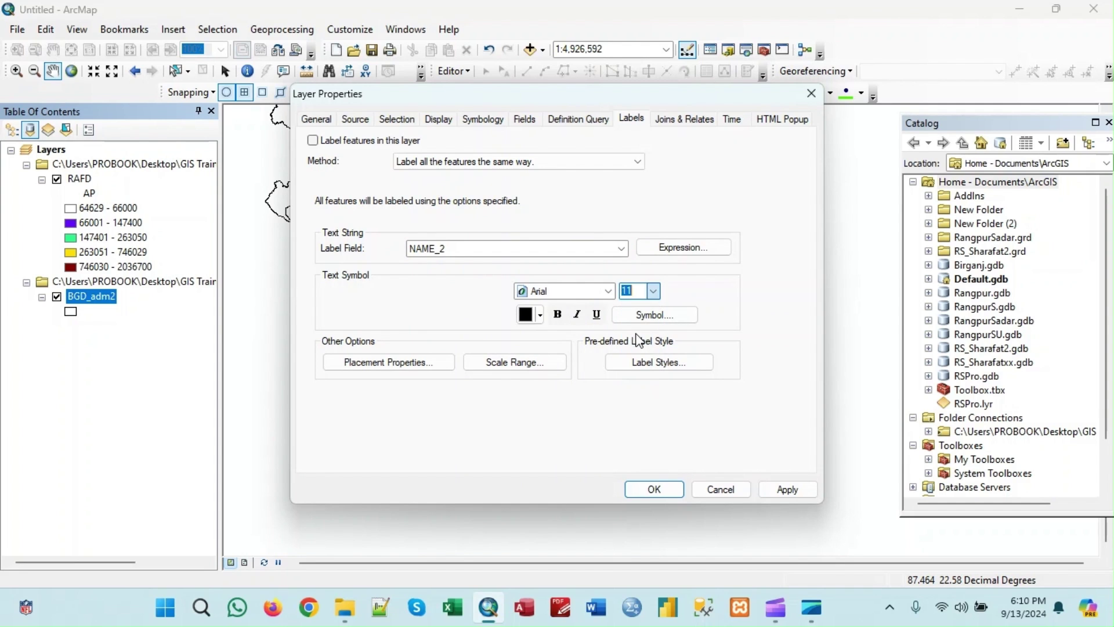
{"action": "left_click", "coordinate": [560, 316]}
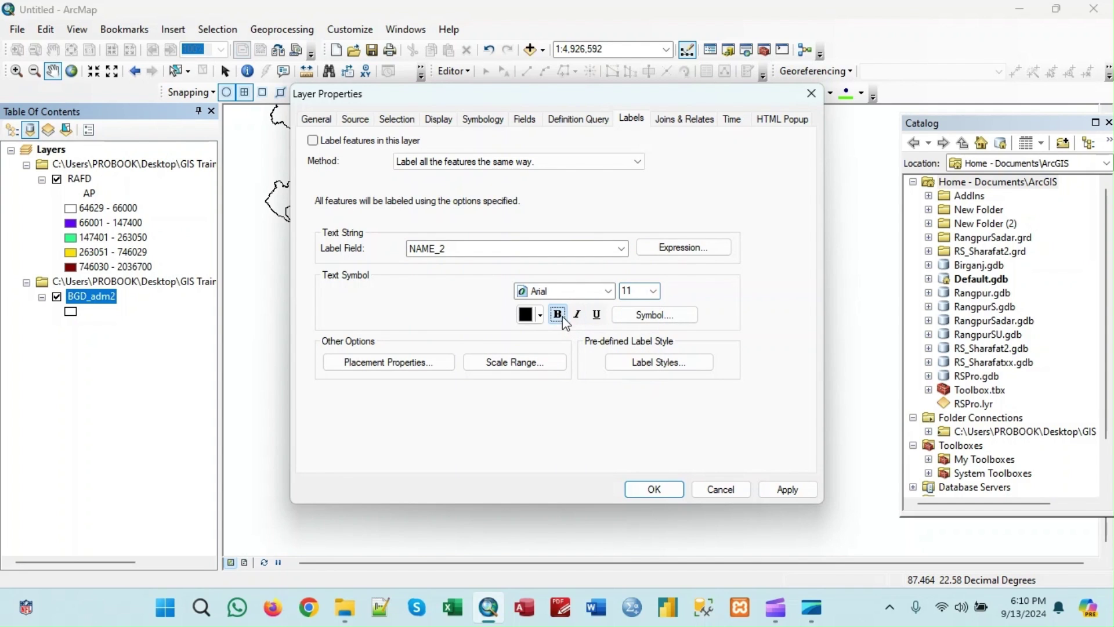
{"action": "left_click", "coordinate": [313, 141]}
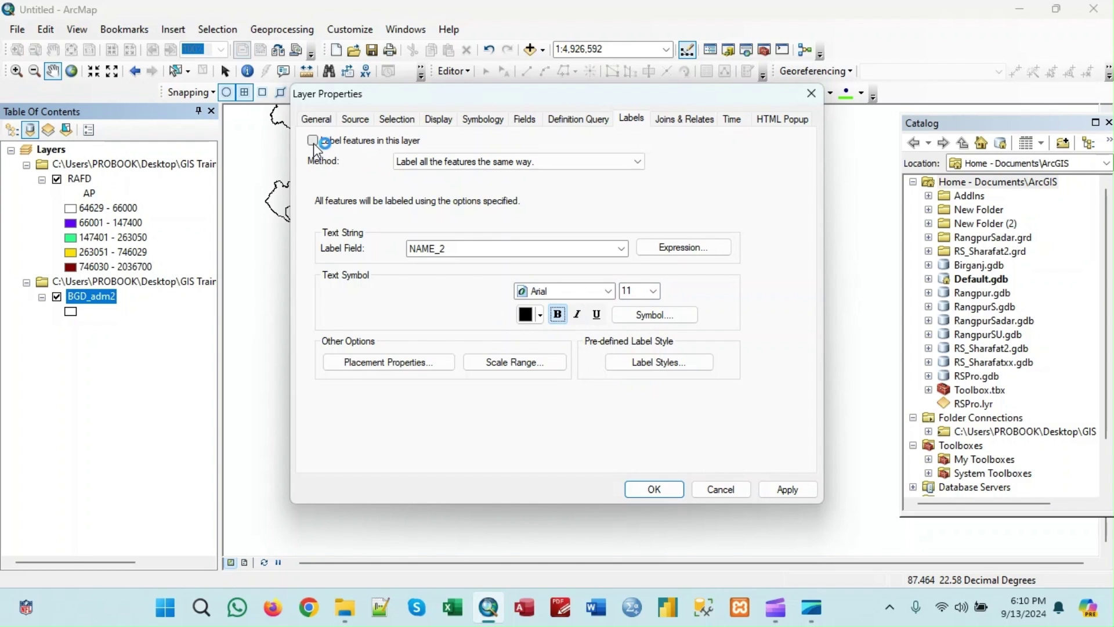
Set the label placement to remove duplicate labels and accept the BGD_adm2 layer's label settings.
{"action": "left_click", "coordinate": [388, 363]}
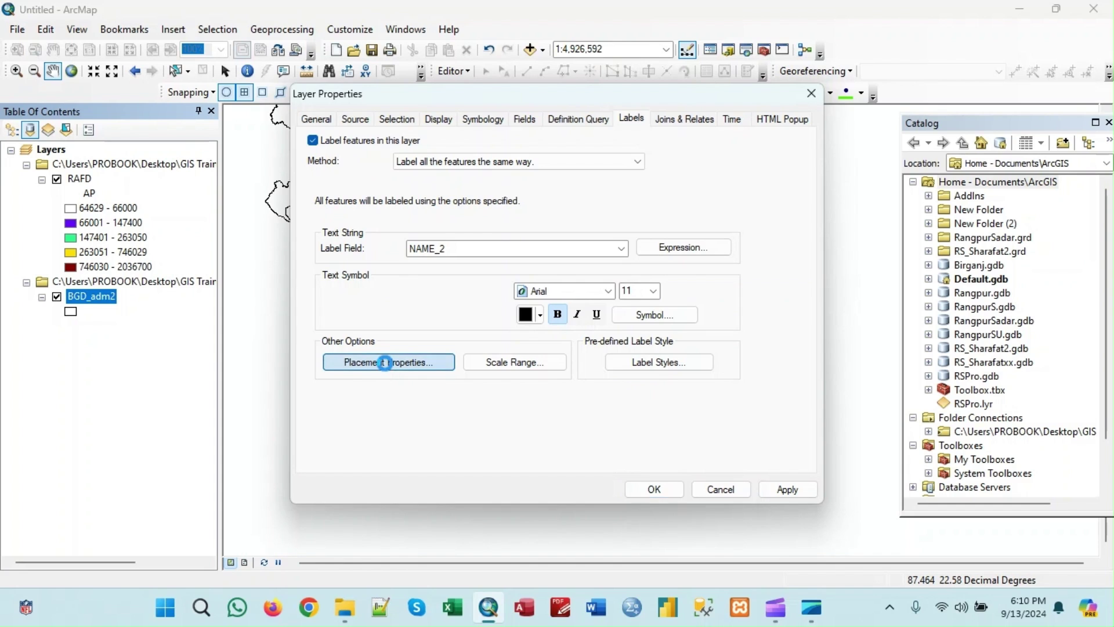
{"action": "left_click", "coordinate": [470, 401]}
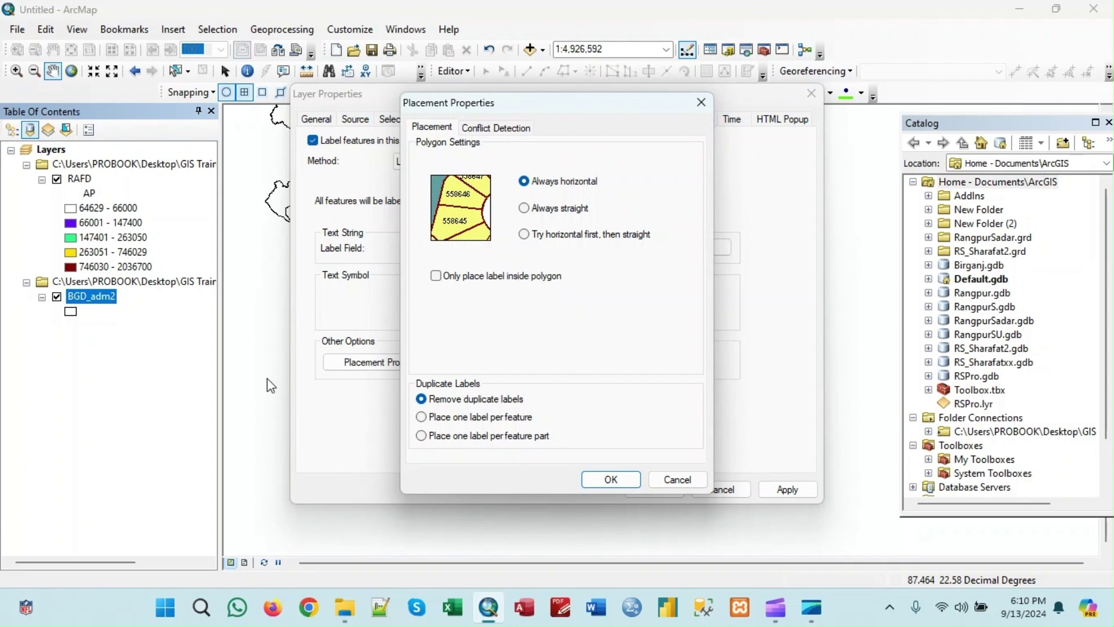
{"action": "left_click", "coordinate": [606, 478]}
{"action": "left_click", "coordinate": [678, 492]}
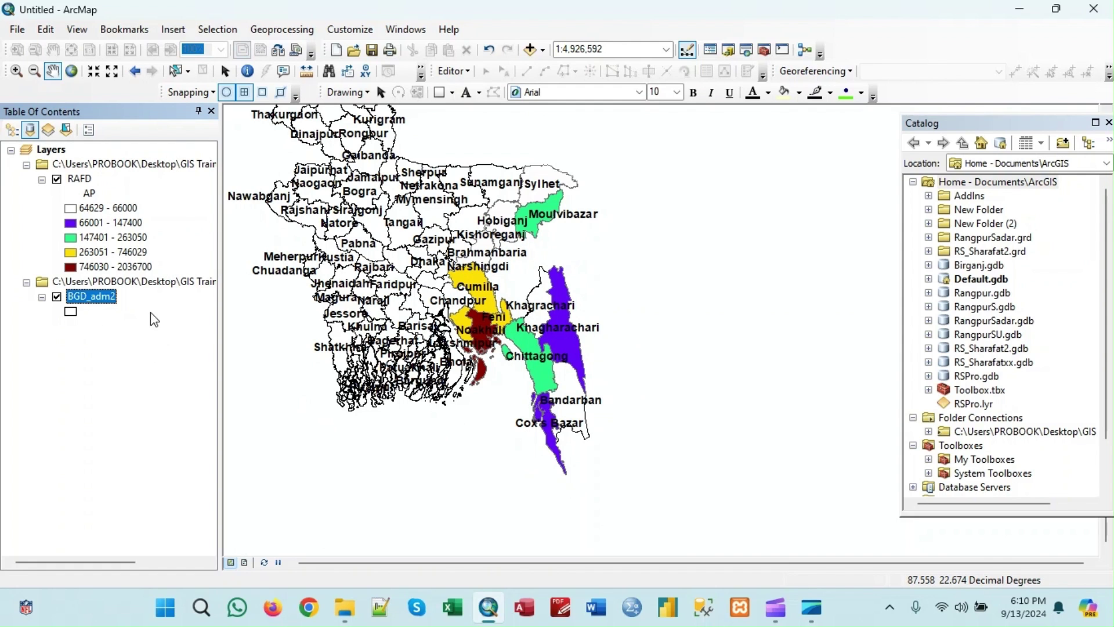
Reduce the BGD_adm2 label font size to 9.
{"action": "right_click", "coordinate": [102, 305]}
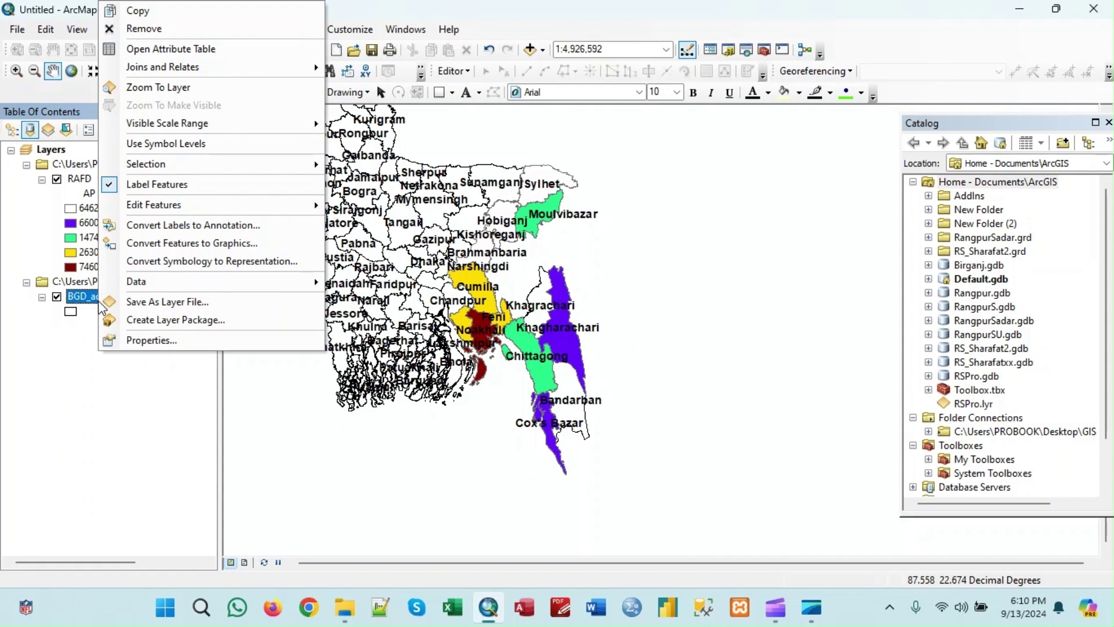
{"action": "left_click", "coordinate": [131, 338]}
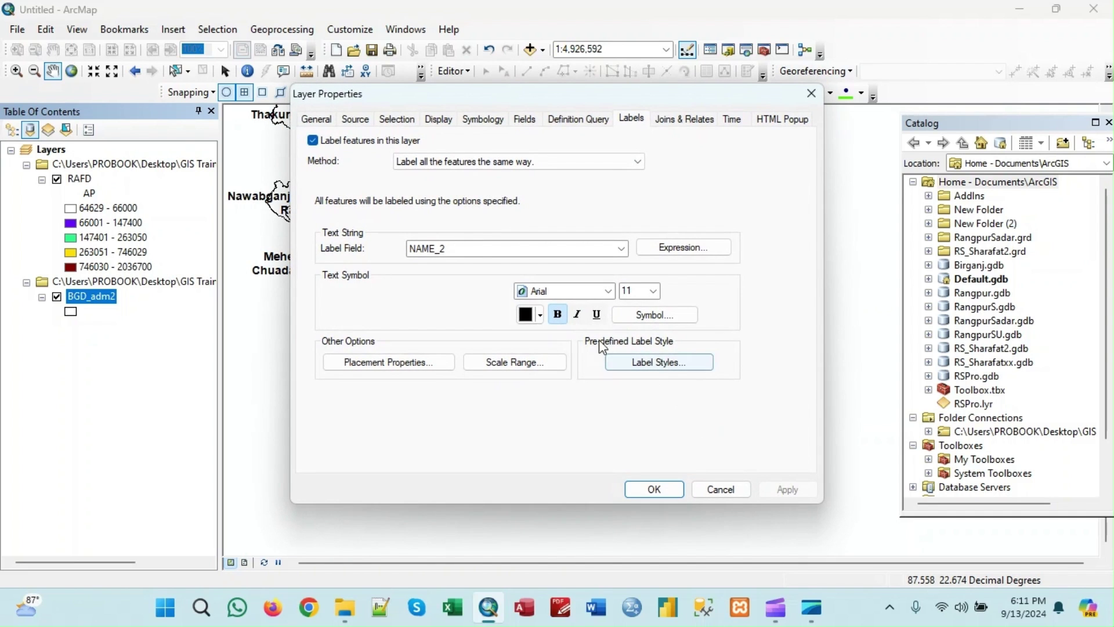
{"action": "left_click", "coordinate": [653, 291]}
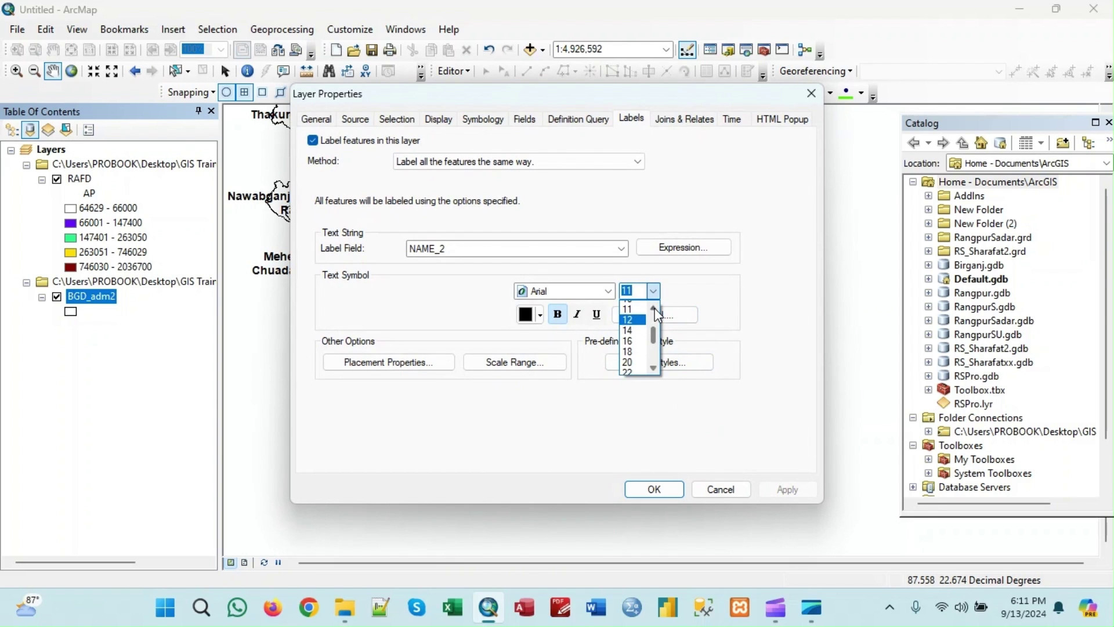
{"action": "left_click", "coordinate": [627, 306]}
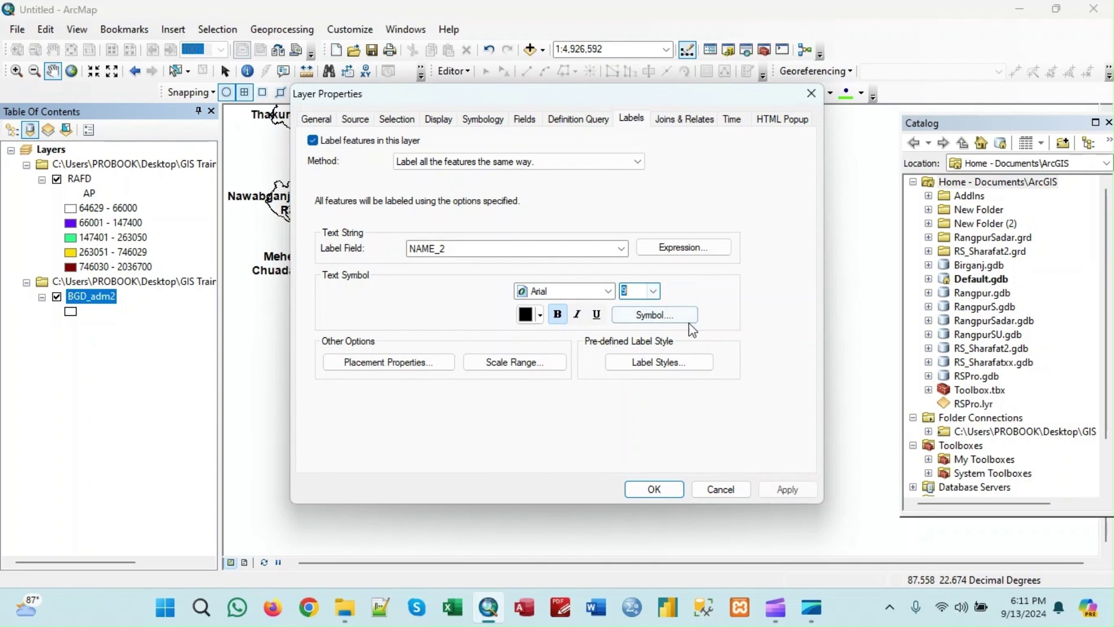
{"action": "left_click", "coordinate": [646, 495]}
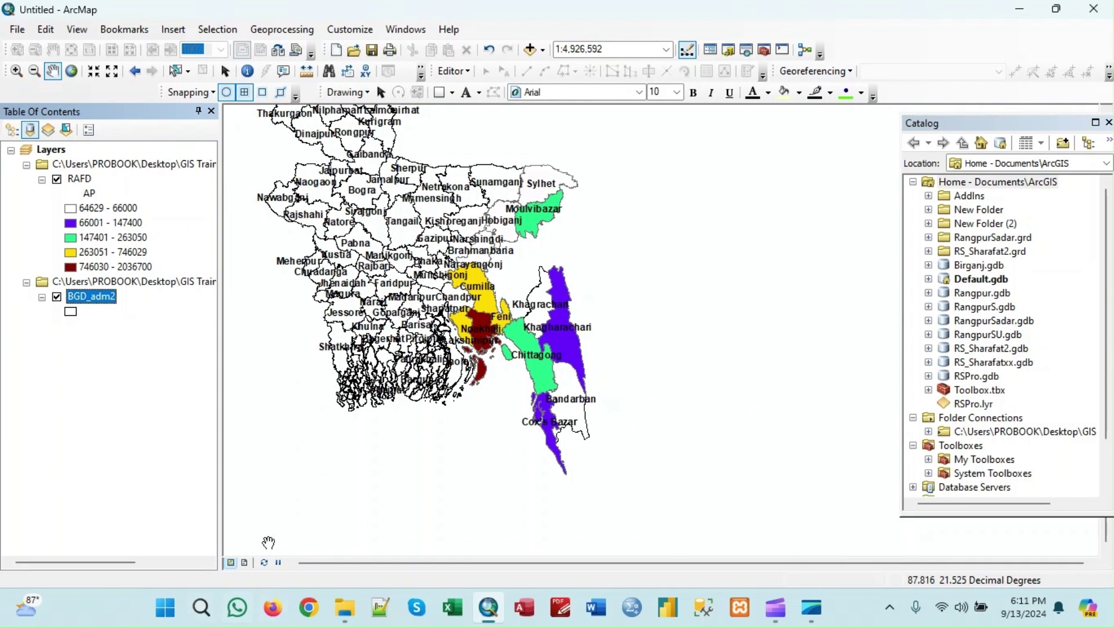
Switch to the page layout view and show the data frame at full extent.
{"action": "left_click", "coordinate": [245, 562]}
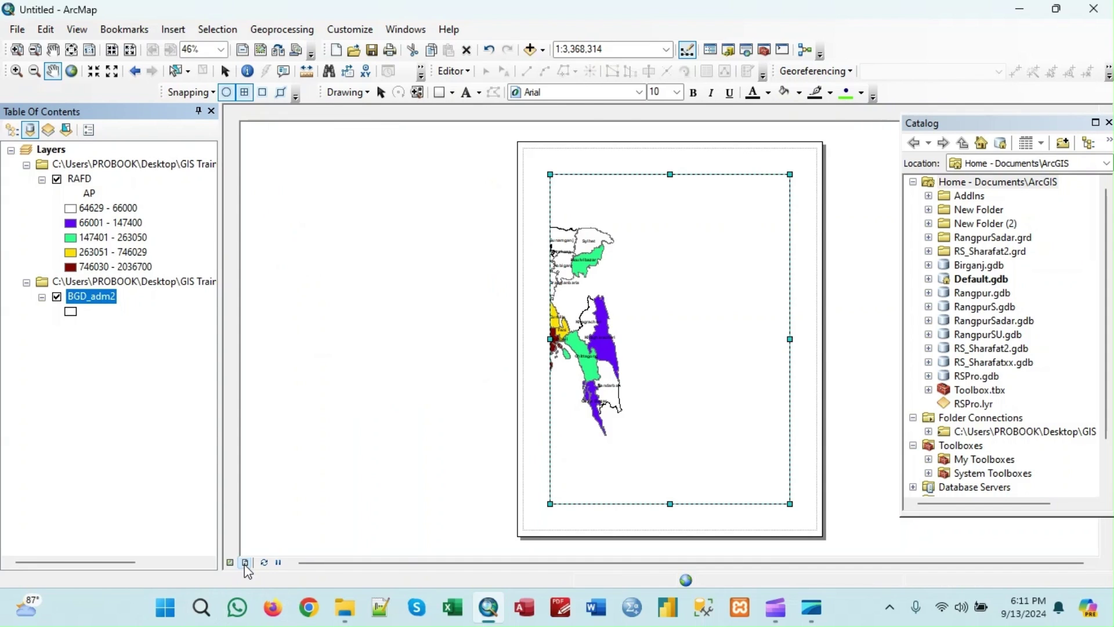
{"action": "right_click", "coordinate": [668, 276]}
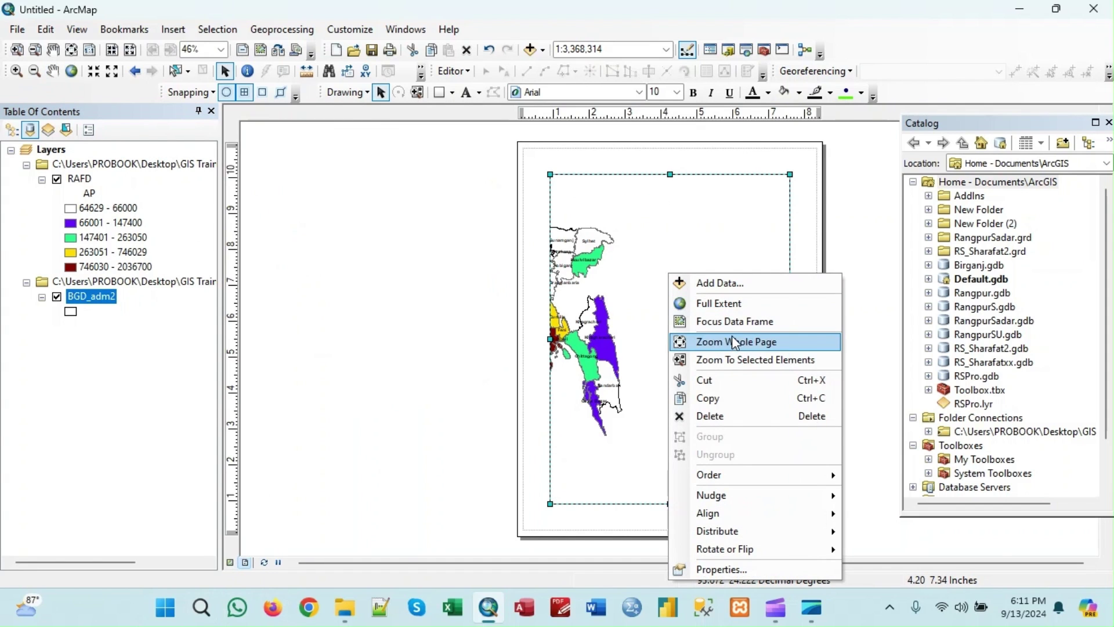
{"action": "left_click", "coordinate": [737, 307]}
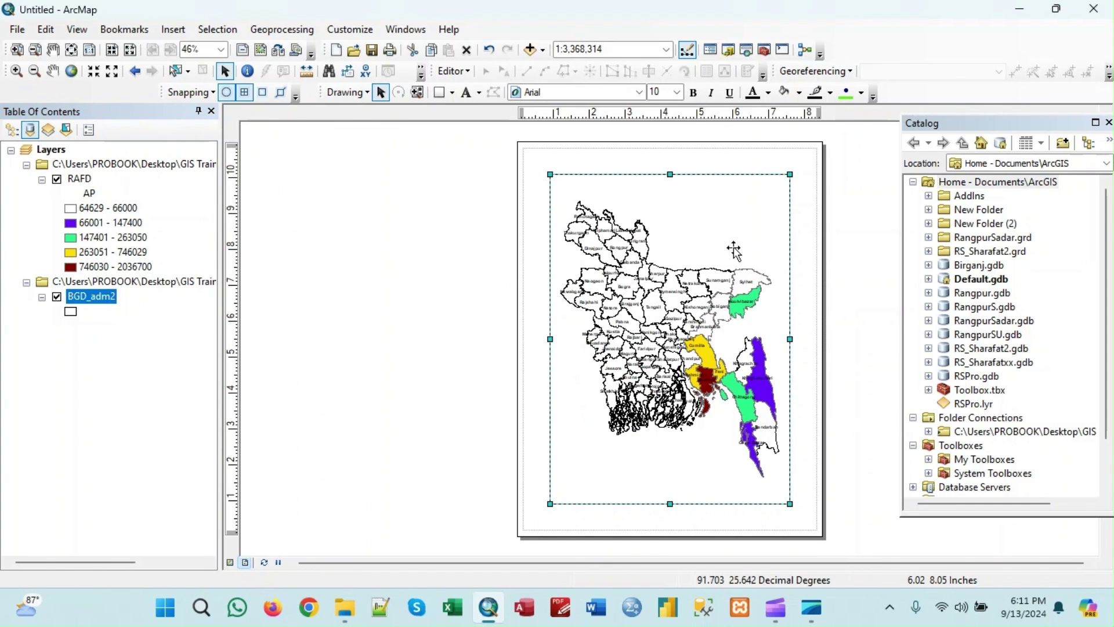
Enlarge the data frame to the page margins on all sides and refit the map to full extent.
{"action": "left_click_drag", "start_coordinate": [786, 174], "coordinate": [822, 143]}
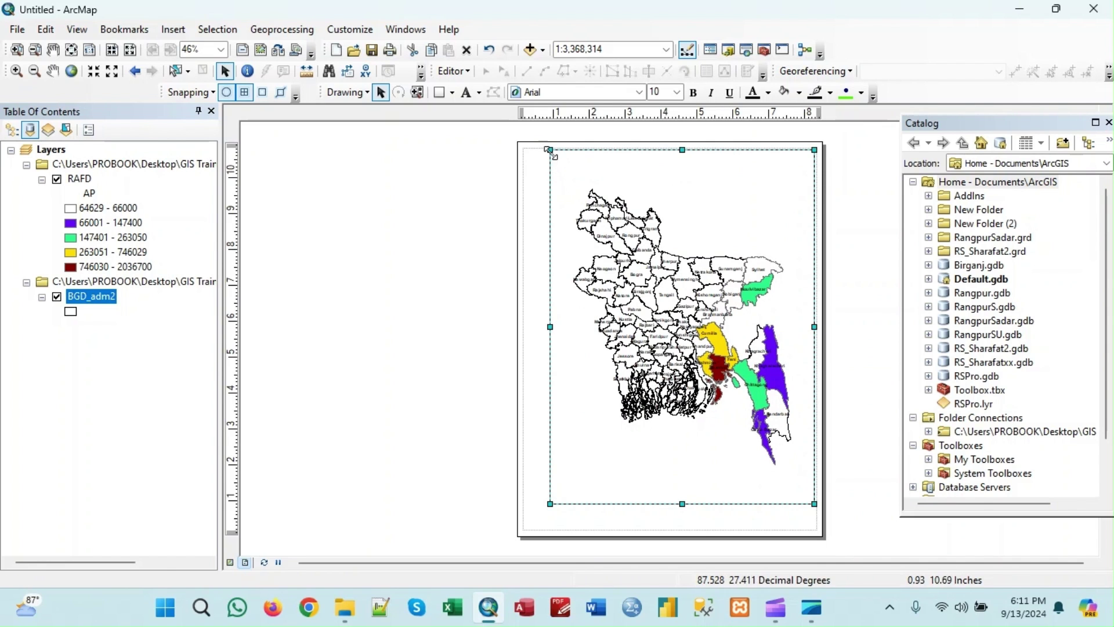
{"action": "left_click_drag", "start_coordinate": [550, 150], "coordinate": [523, 150]}
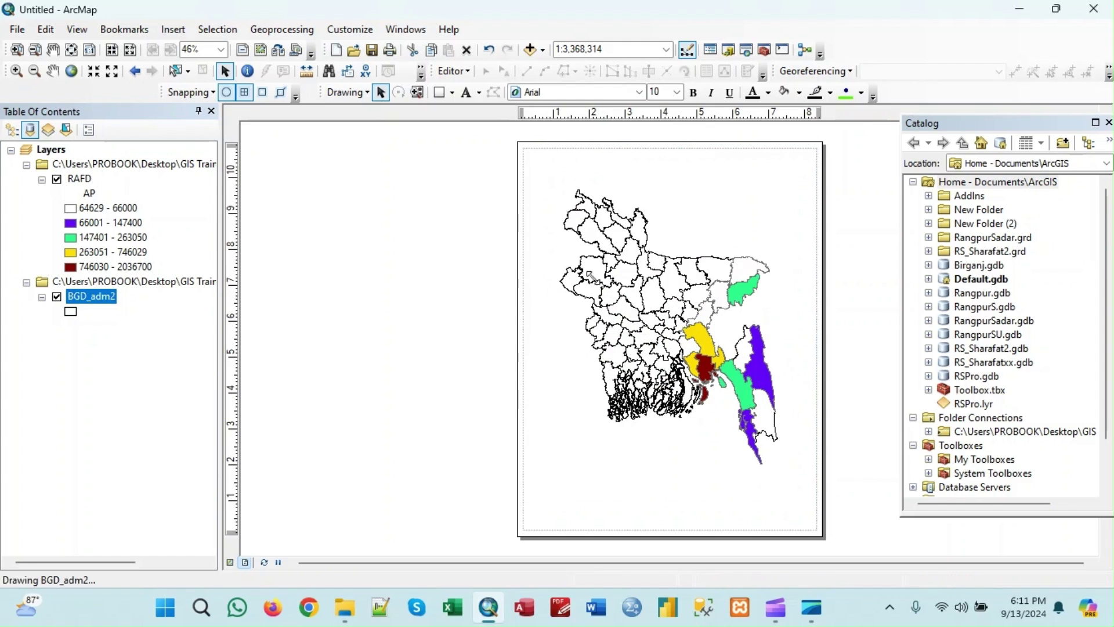
{"action": "mouse_move", "coordinate": [673, 509]}
{"action": "left_mouse_down"}
{"action": "mouse_move", "coordinate": [668, 499]}
{"action": "mouse_move", "coordinate": [668, 529]}
{"action": "left_mouse_up"}
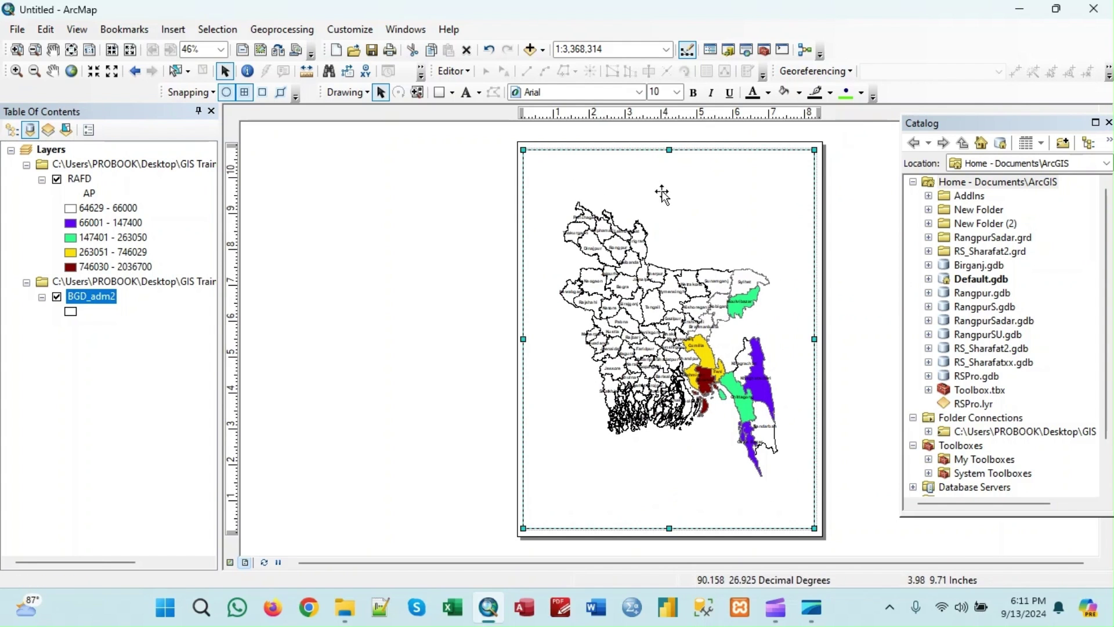
{"action": "right_click", "coordinate": [671, 211]}
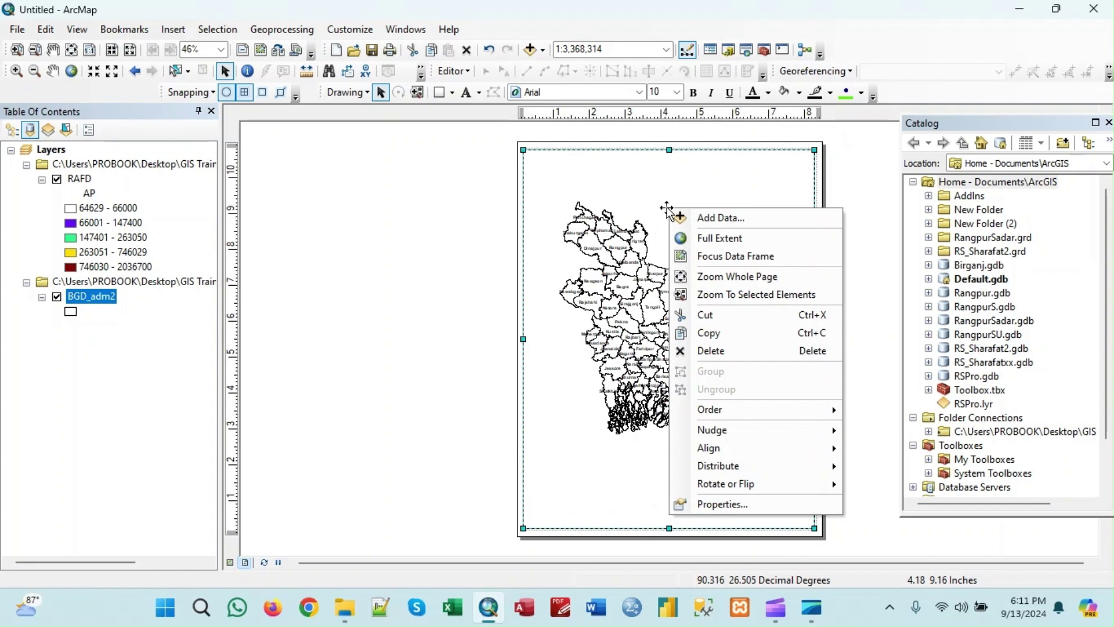
{"action": "left_click", "coordinate": [699, 239]}
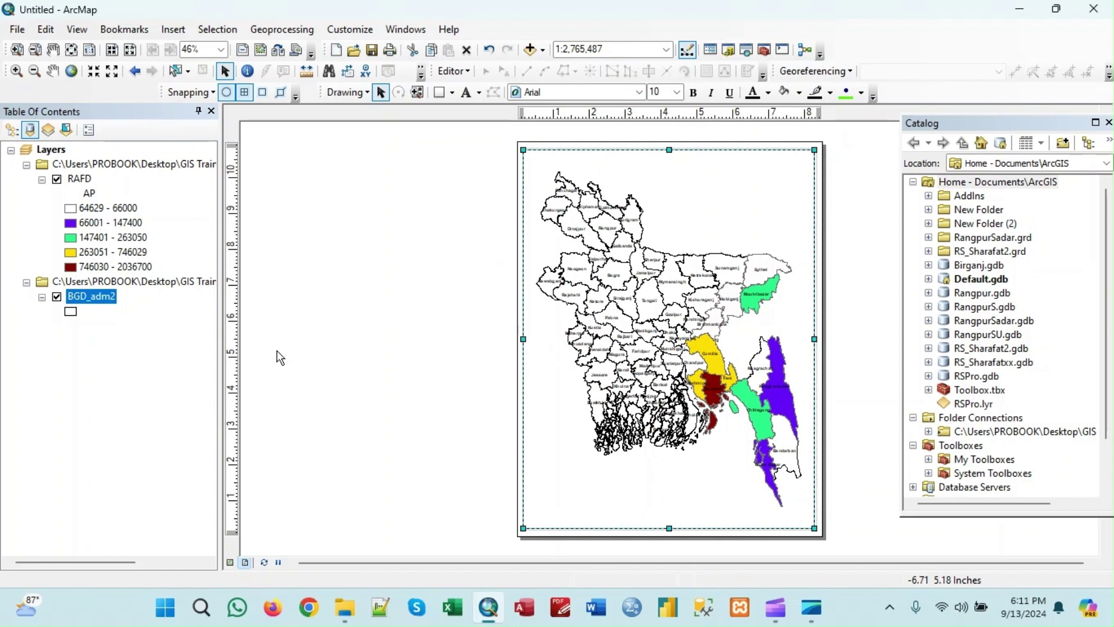
Insert the map title "Flash Flood Affcted Population Map-2024" and move it up above the map near the page's upper edge.
{"action": "left_click", "coordinate": [181, 35]}
{"action": "left_click", "coordinate": [191, 65]}
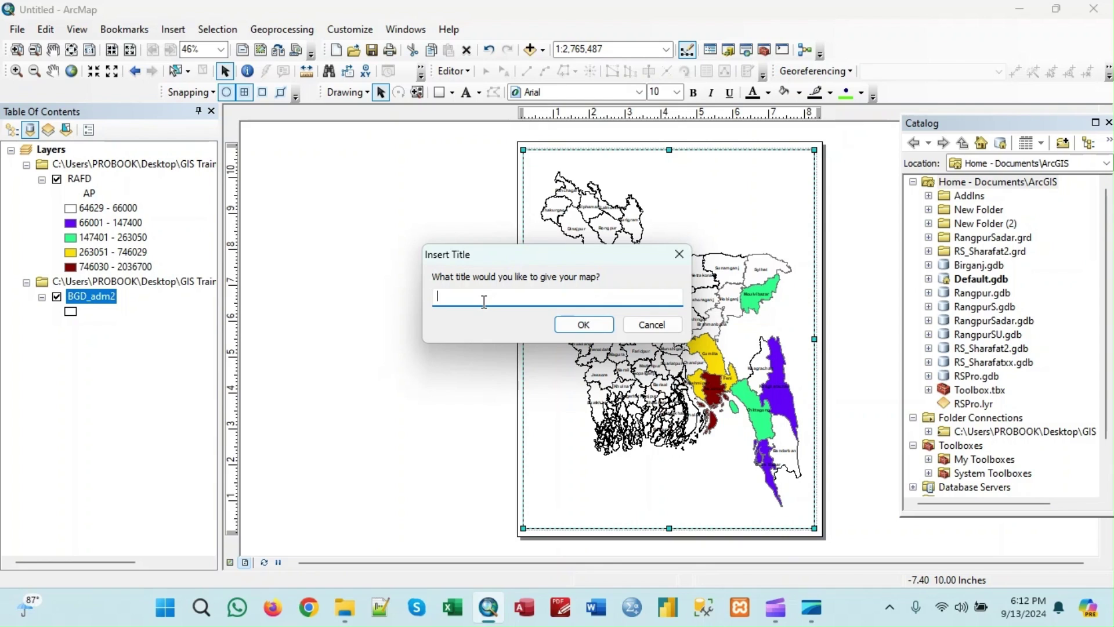
{"action": "key", "text": "BackSpace"}
{"action": "type", "text": "Flas"}
{"action": "type", "text": "h Flood Affcted Population Map-2024"}
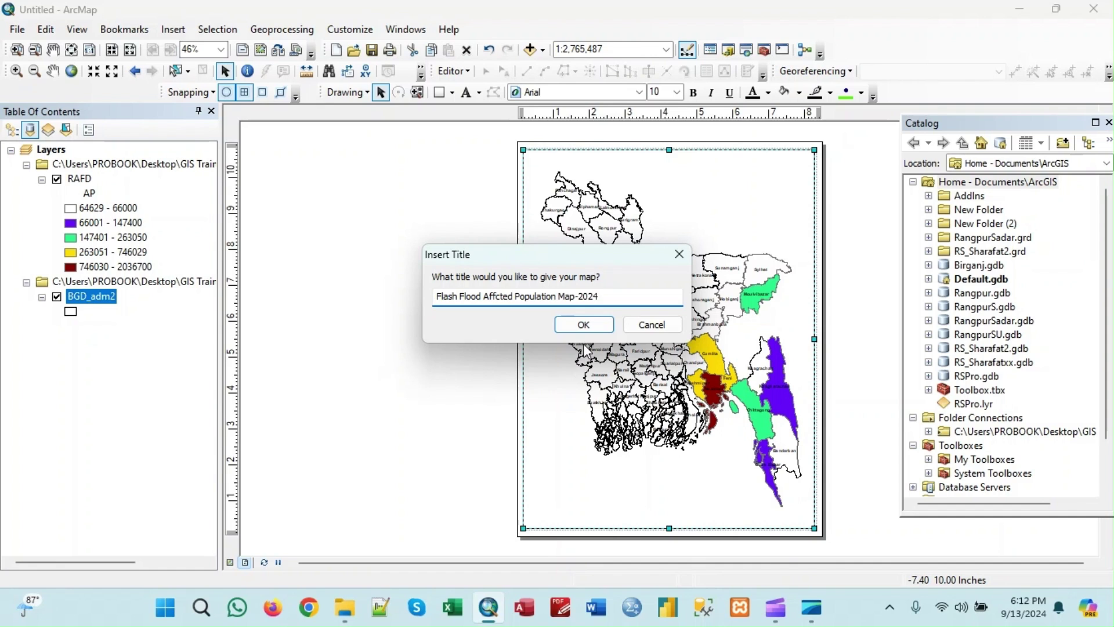
{"action": "left_click", "coordinate": [585, 326]}
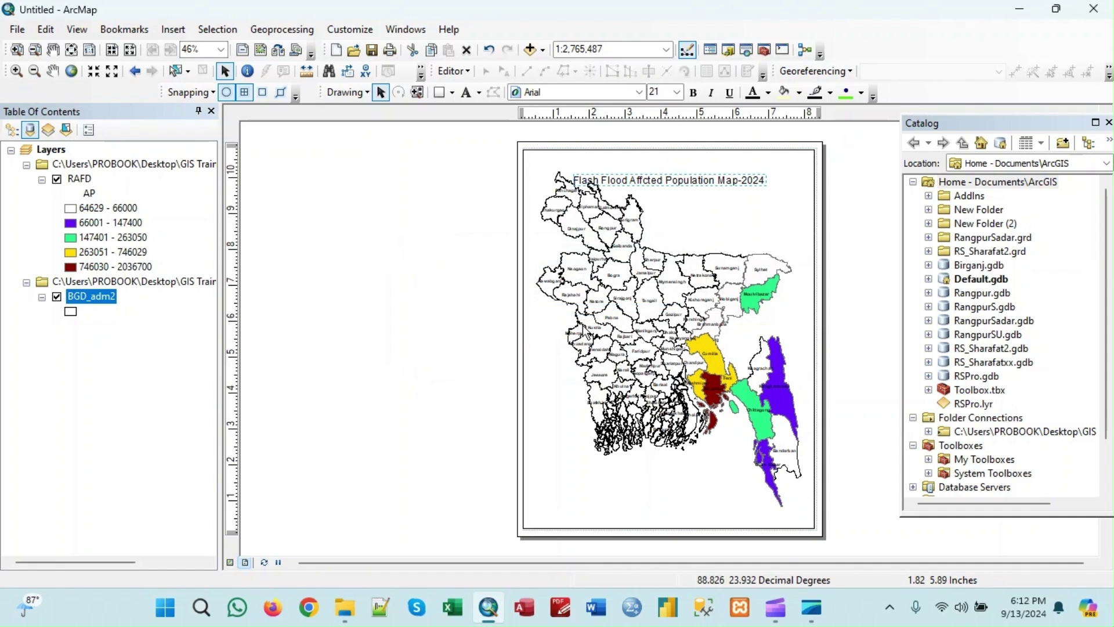
{"action": "mouse_move", "coordinate": [679, 185]}
{"action": "left_mouse_down"}
{"action": "mouse_move", "coordinate": [680, 165]}
{"action": "mouse_move", "coordinate": [680, 176]}
{"action": "left_mouse_up"}
Format the map title in bold at size 28 and keep it centred above the map near the page's upper edge.
{"action": "double_click", "coordinate": [675, 166]}
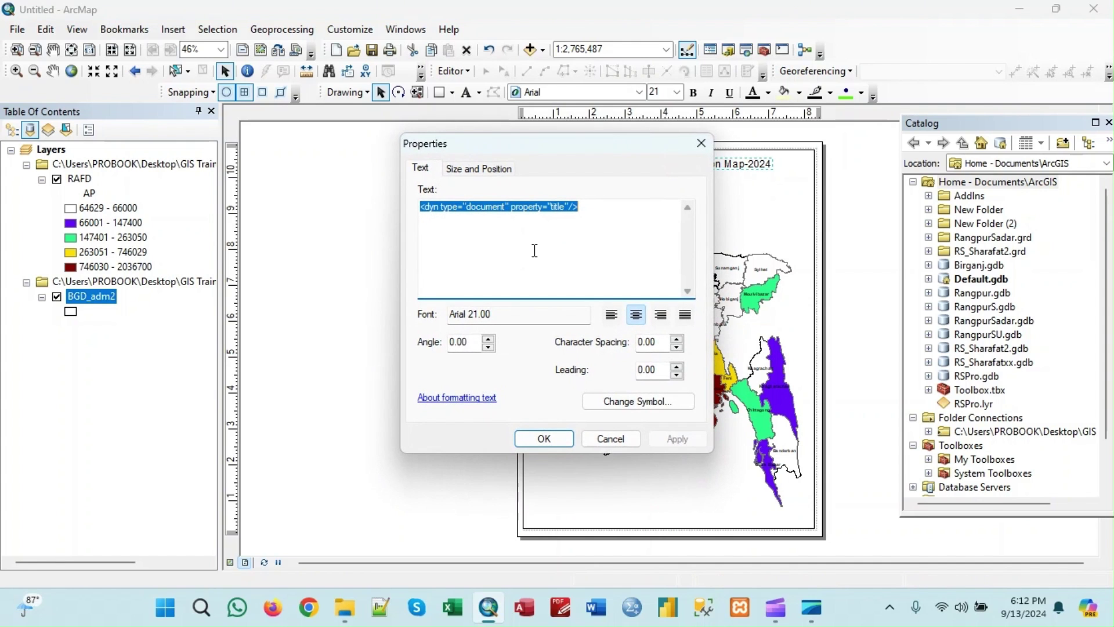
{"action": "left_click", "coordinate": [628, 405]}
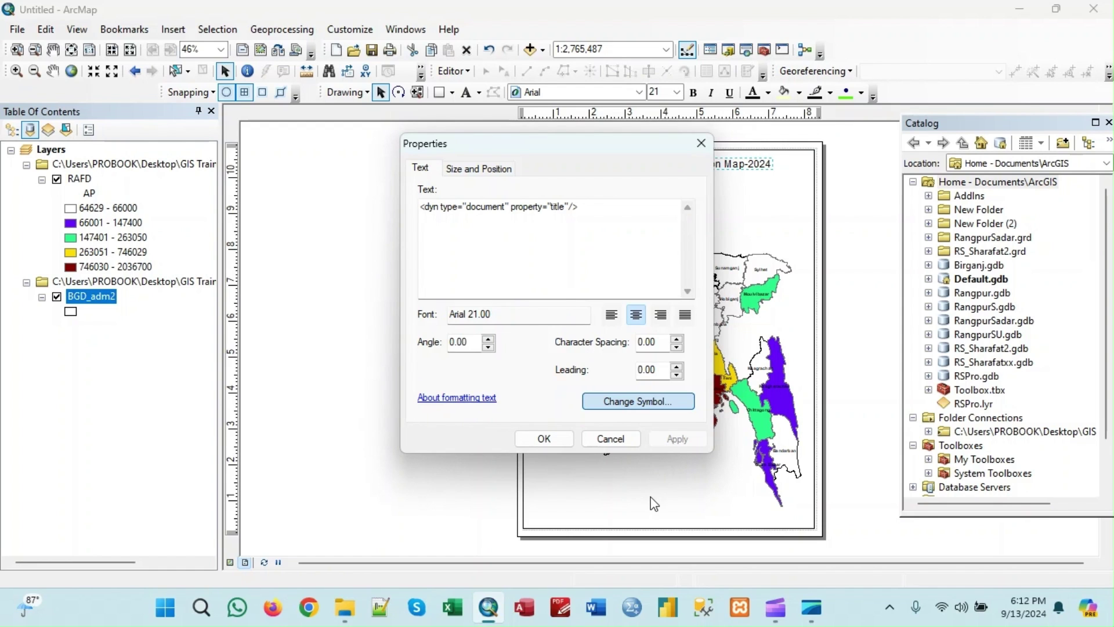
{"action": "left_click", "coordinate": [644, 401]}
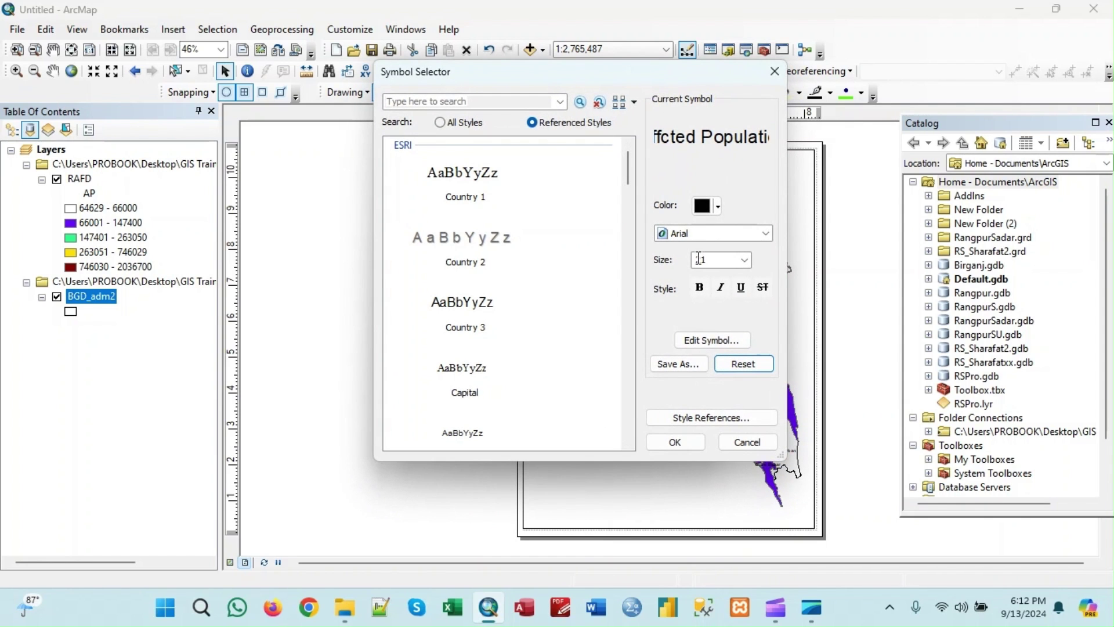
{"action": "left_click_drag", "start_coordinate": [536, 78], "coordinate": [472, 158]}
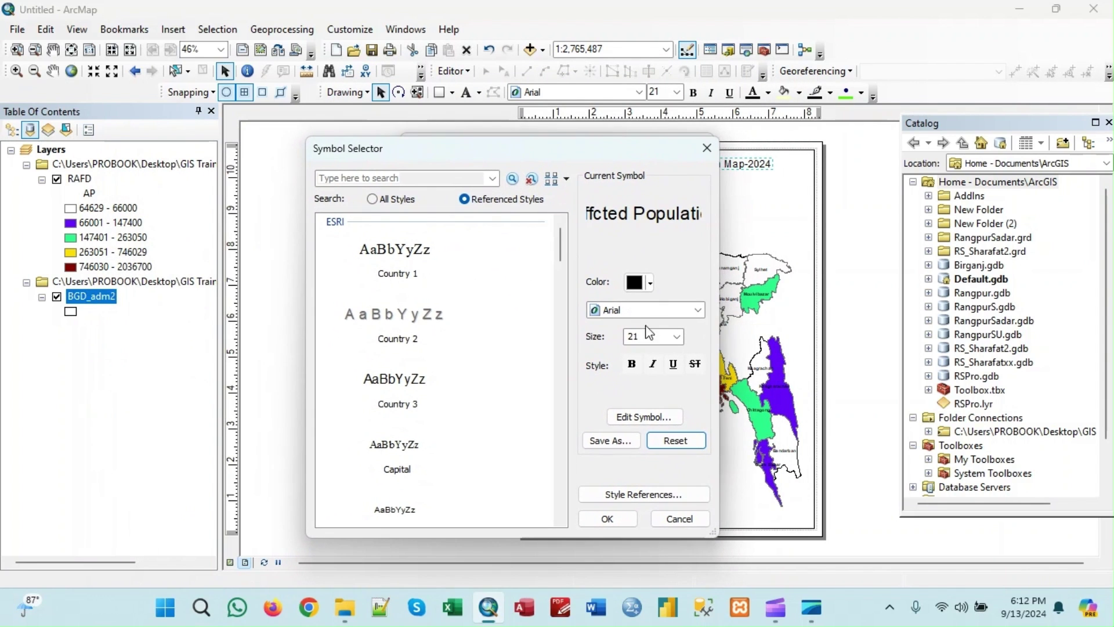
{"action": "left_click", "coordinate": [676, 337]}
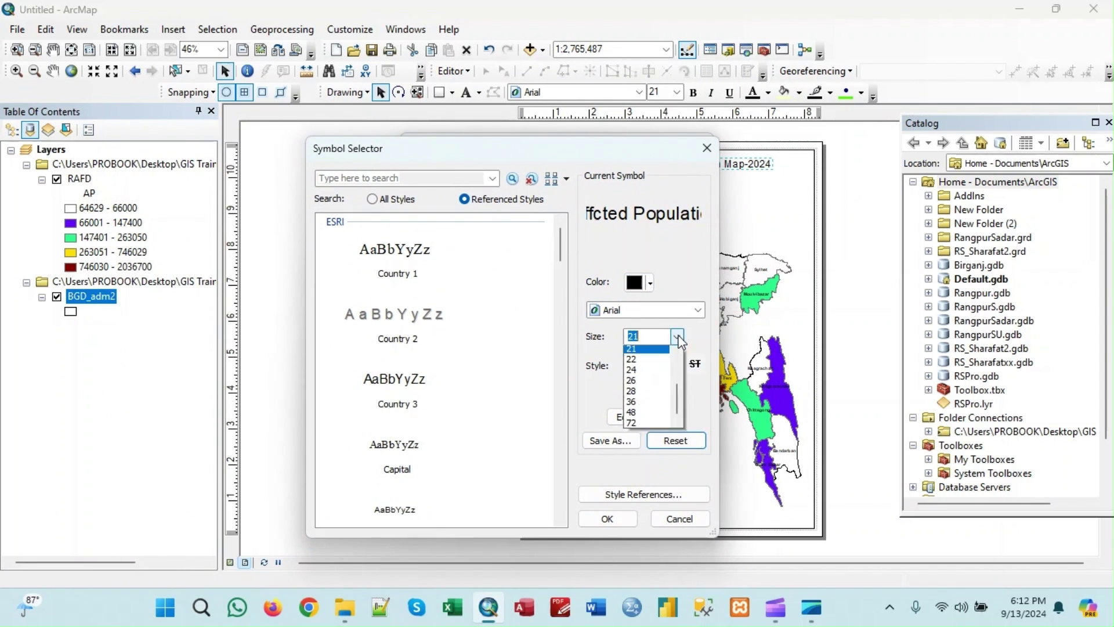
{"action": "left_click", "coordinate": [644, 404]}
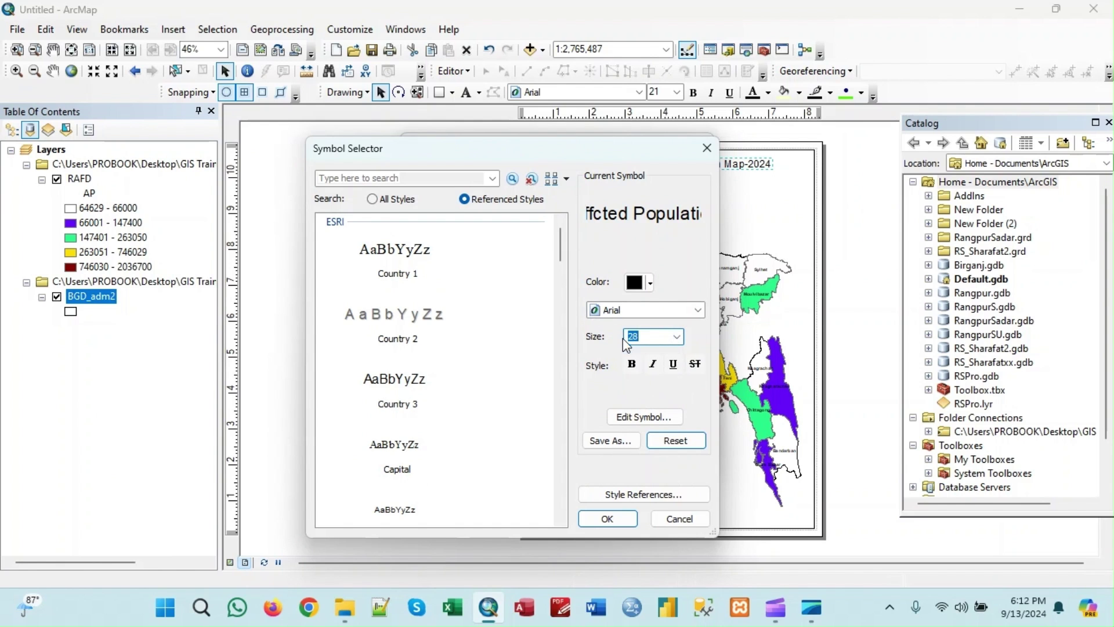
{"action": "left_click", "coordinate": [632, 365]}
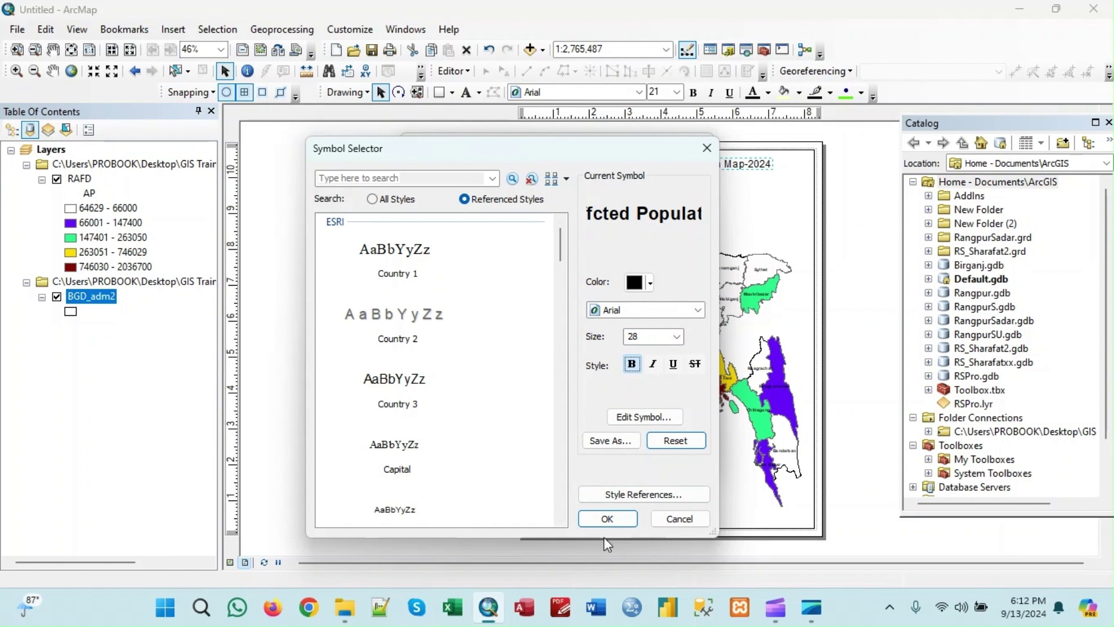
{"action": "left_click", "coordinate": [607, 518]}
{"action": "left_click", "coordinate": [542, 438]}
{"action": "left_click_drag", "start_coordinate": [718, 170], "coordinate": [712, 162]}
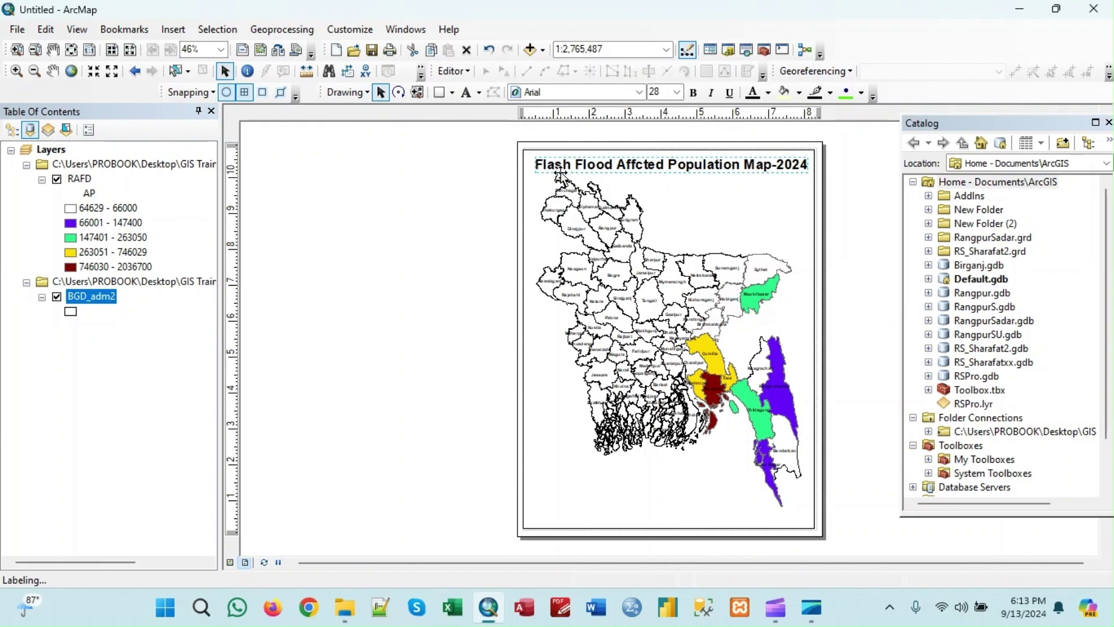
Insert the ESRI North 3 north arrow, enlarge it and place it below the title's right end, in the page's upper-right corner.
{"action": "left_click", "coordinate": [173, 29]}
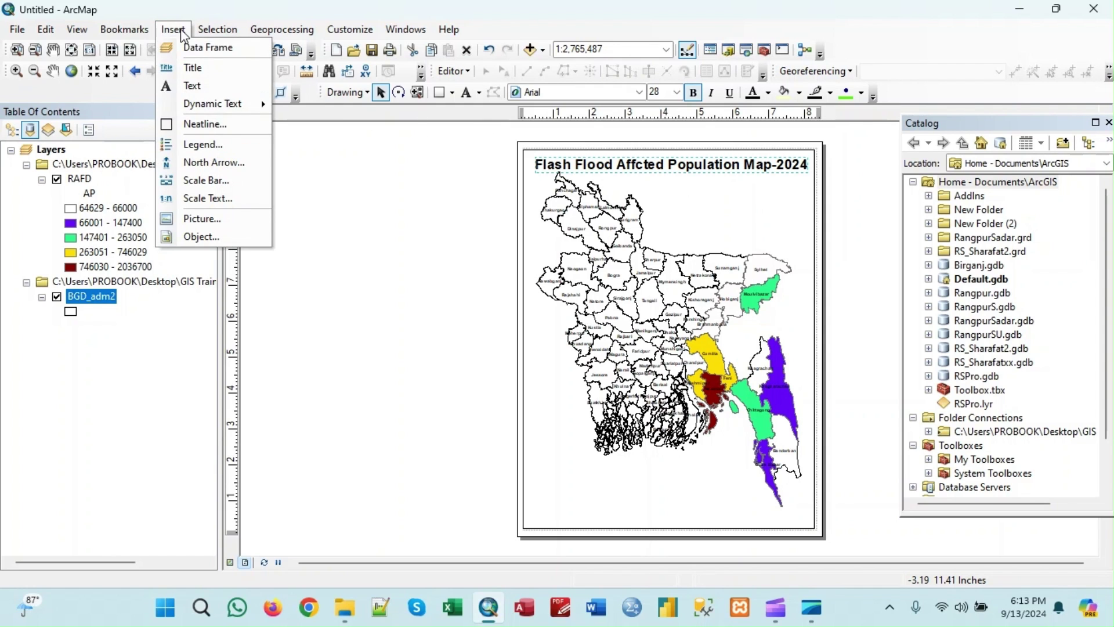
{"action": "left_click", "coordinate": [208, 162]}
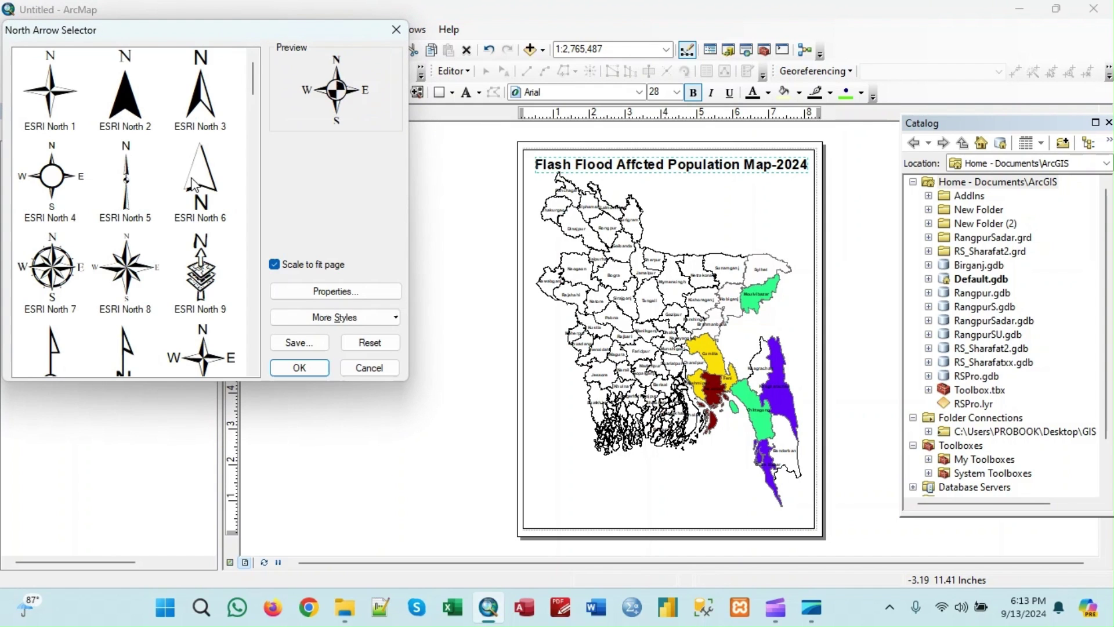
{"action": "left_click", "coordinate": [204, 107]}
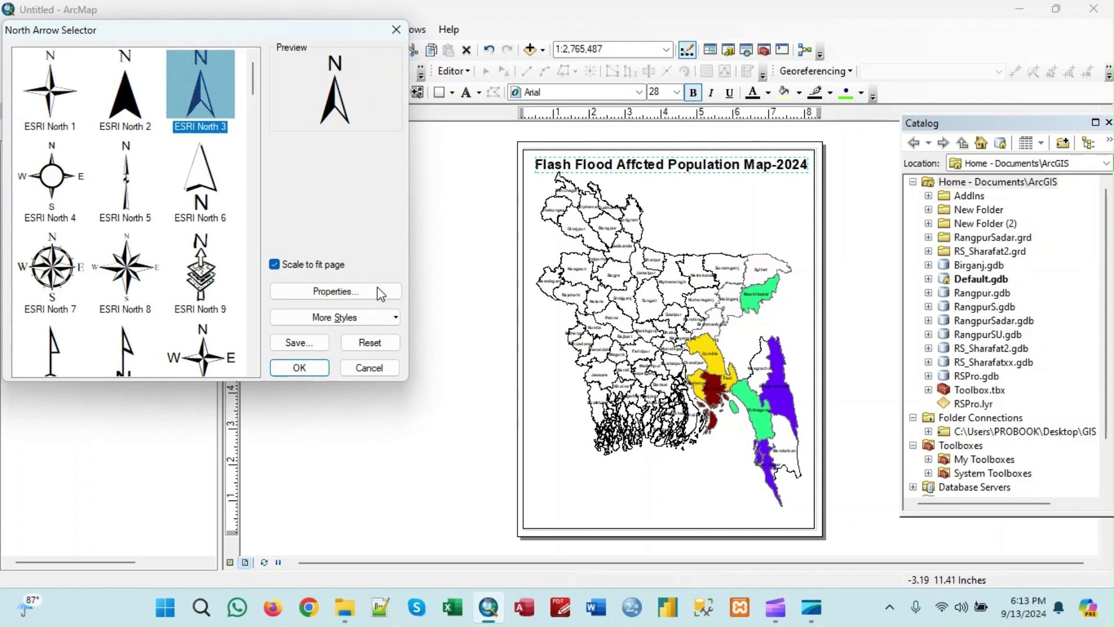
{"action": "left_click", "coordinate": [299, 367]}
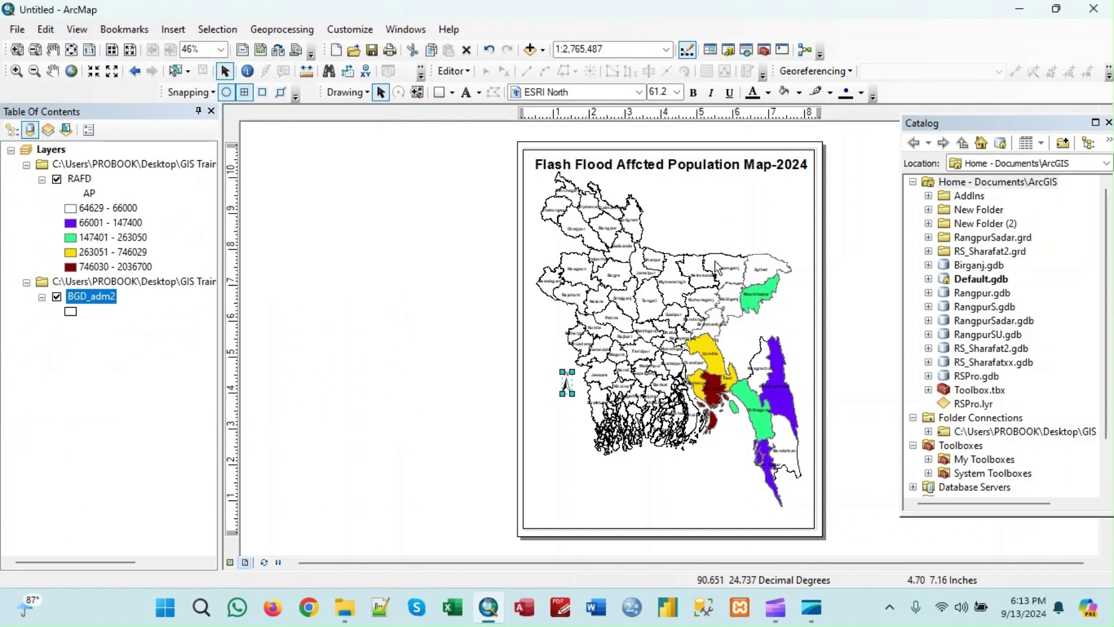
{"action": "left_click_drag", "start_coordinate": [795, 190], "coordinate": [794, 191]}
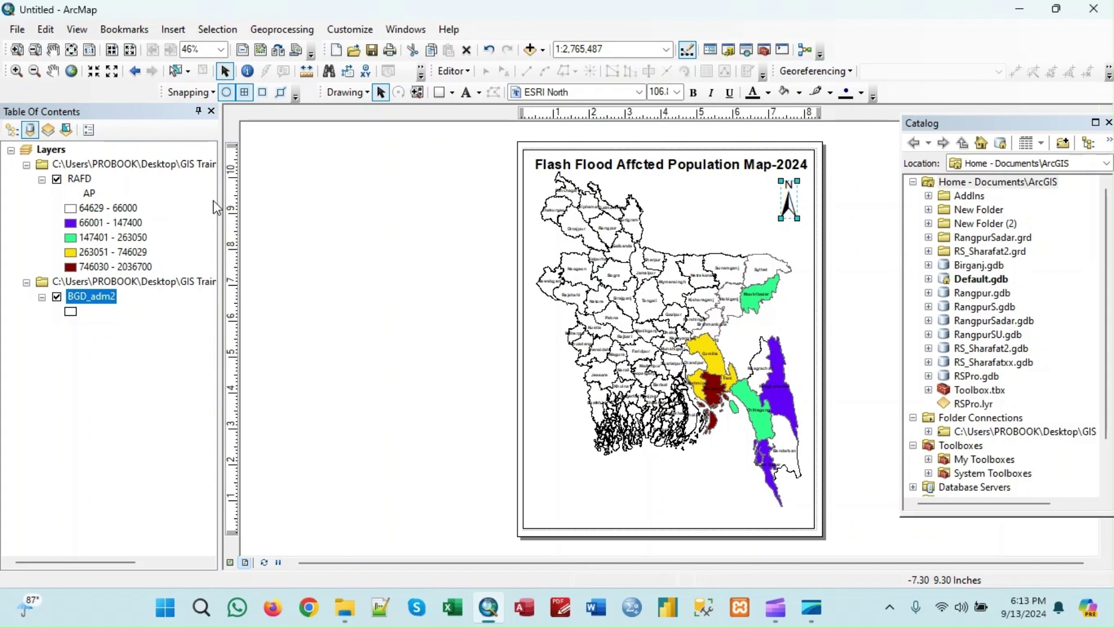
Insert the Alternating Scale Bar 1 scale bar and place it below the map near the page's lower edge.
{"action": "left_click", "coordinate": [173, 29]}
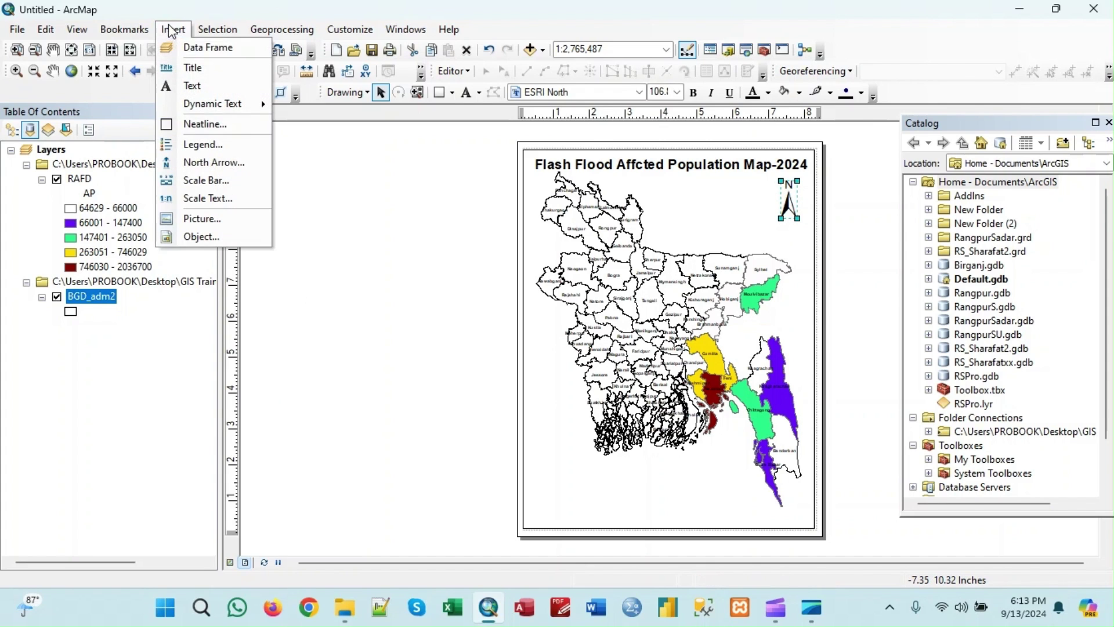
{"action": "left_click", "coordinate": [204, 180]}
{"action": "left_click", "coordinate": [108, 279]}
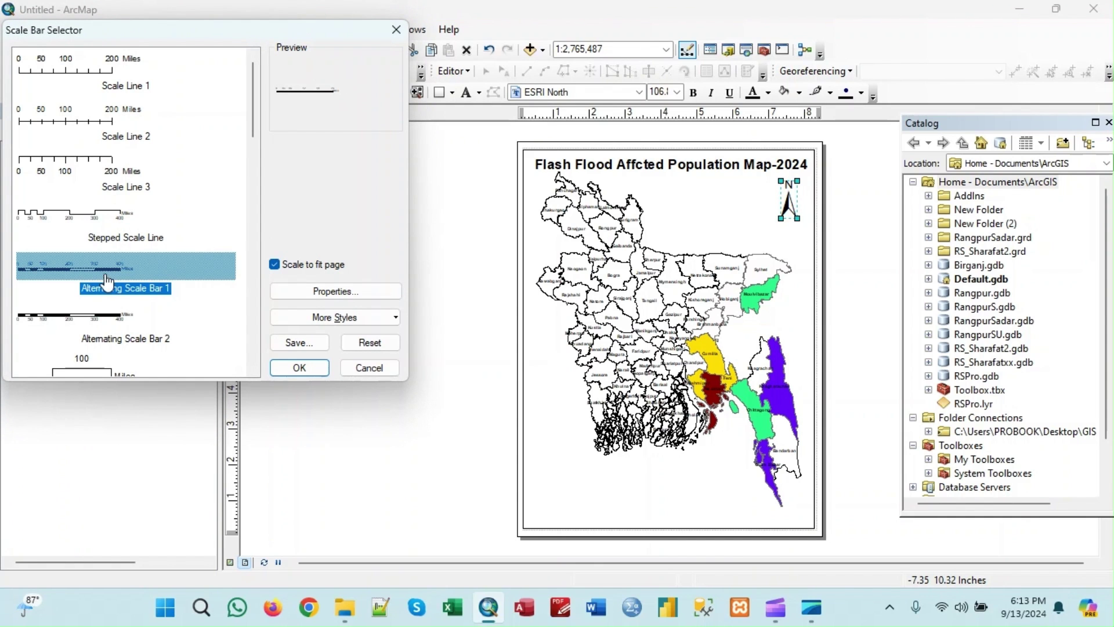
{"action": "left_click", "coordinate": [280, 368]}
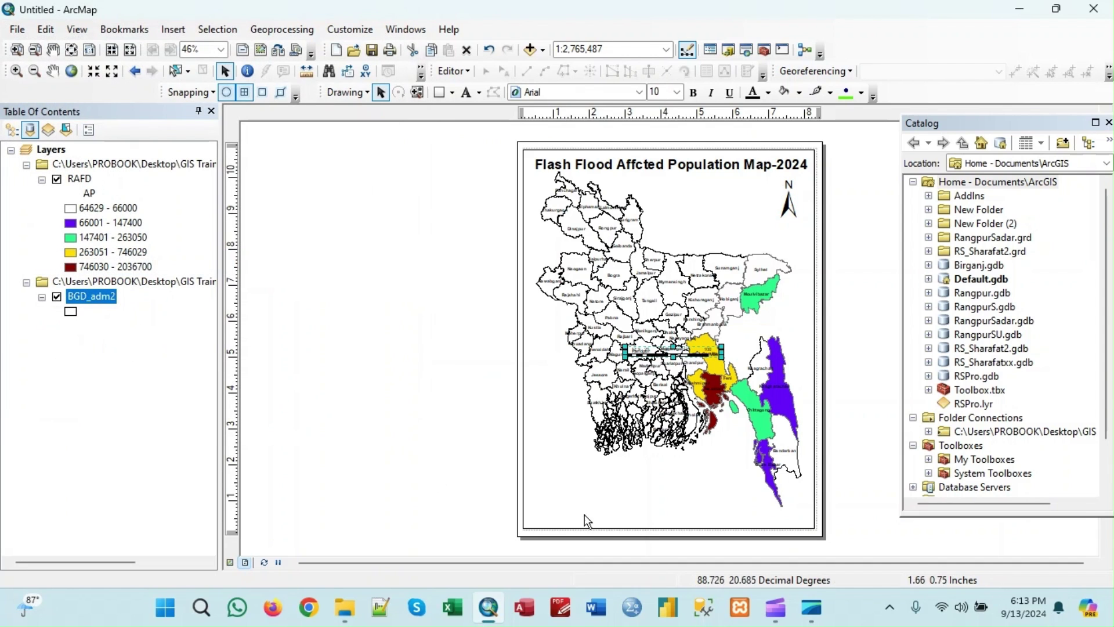
{"action": "left_click_drag", "start_coordinate": [650, 358], "coordinate": [692, 515]}
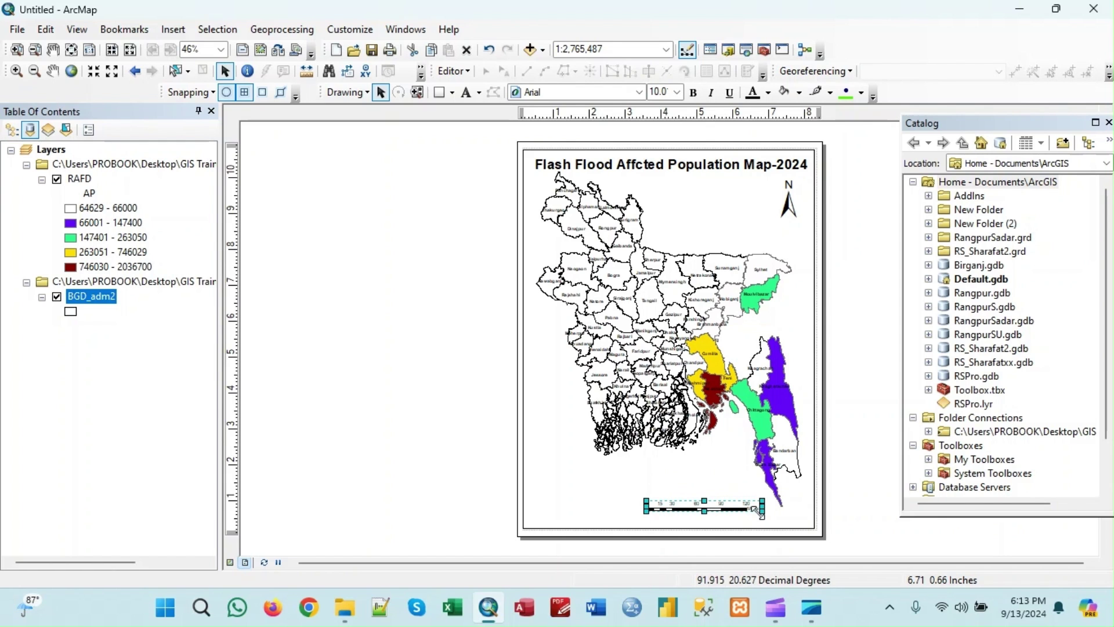
Set the scale bar's division units to Kilometers and enlarge the bar below the map.
{"action": "double_click", "coordinate": [713, 509]}
{"action": "left_click", "coordinate": [478, 333]}
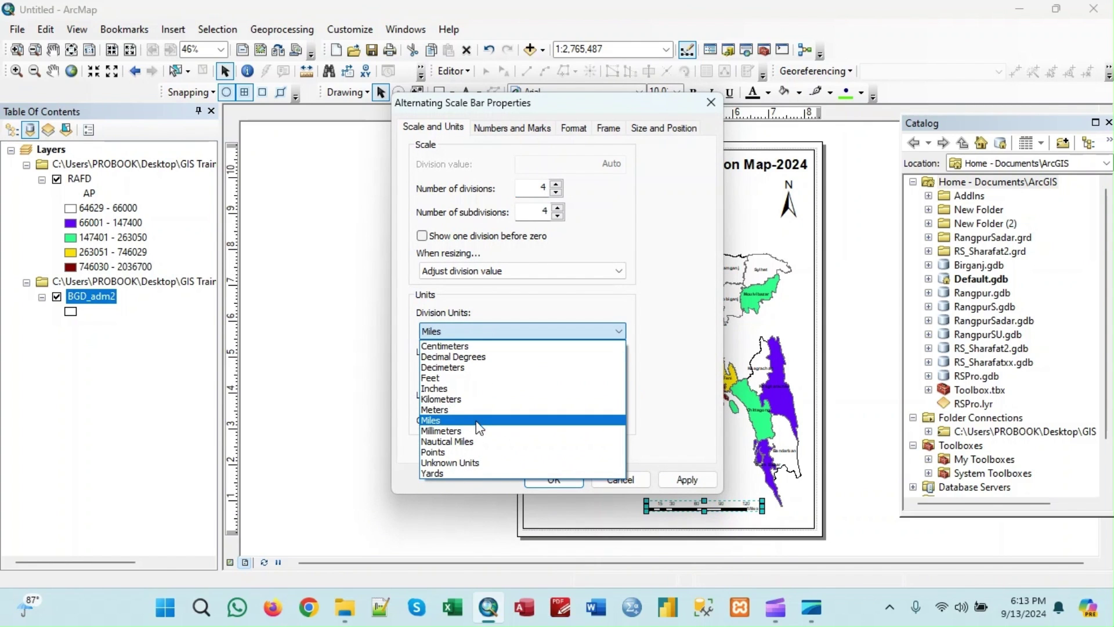
{"action": "left_click", "coordinate": [473, 400]}
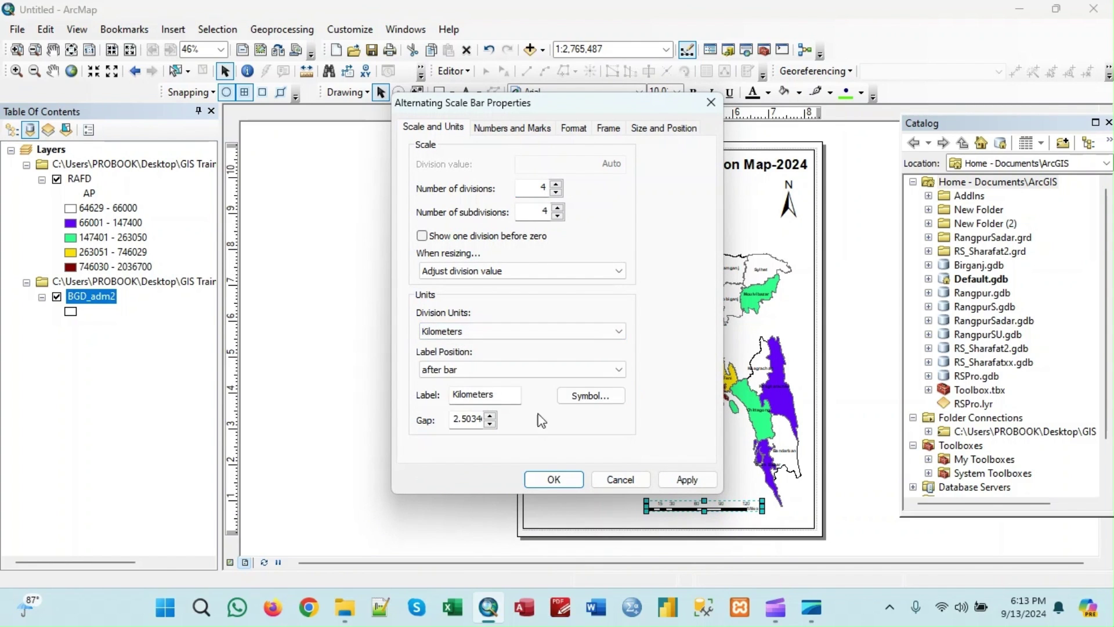
{"action": "left_click", "coordinate": [554, 480]}
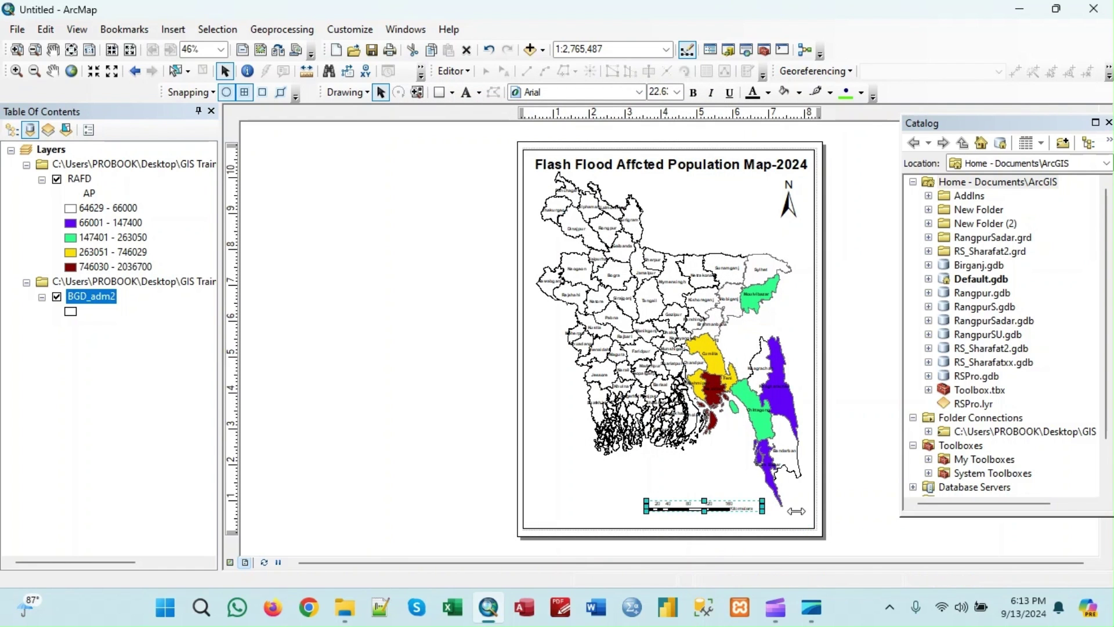
{"action": "left_click", "coordinate": [561, 487]}
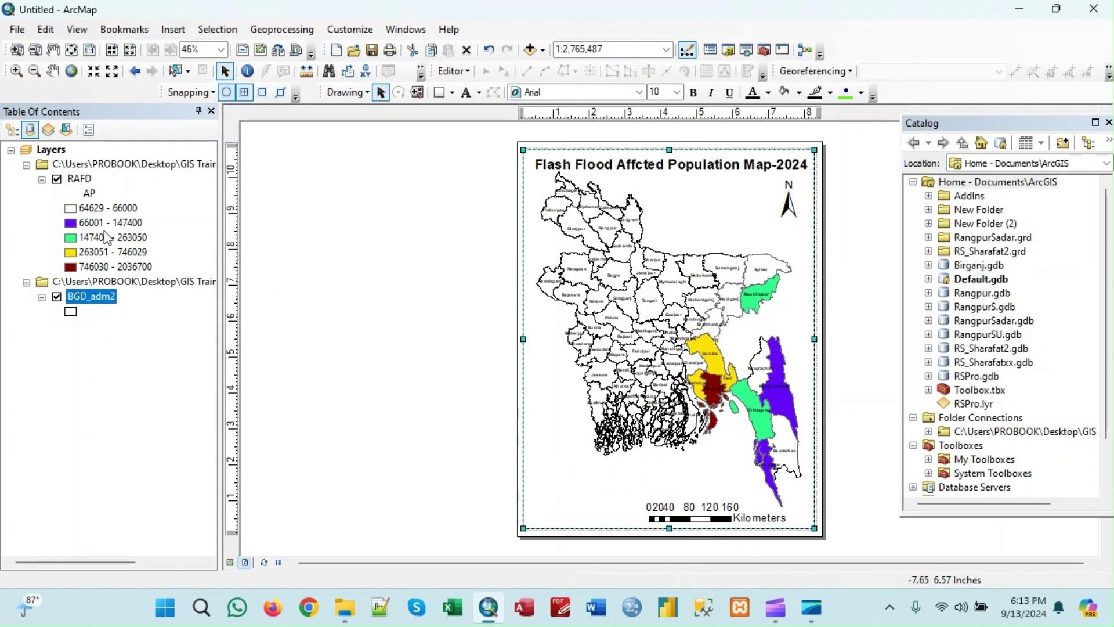
{"action": "left_click", "coordinate": [165, 32]}
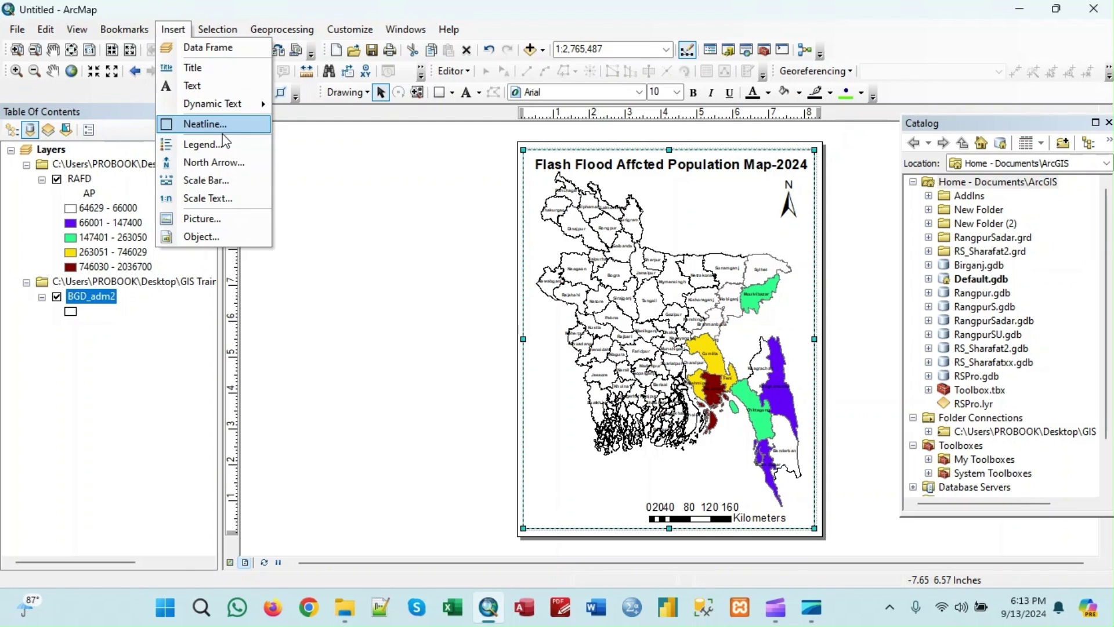
{"action": "left_click", "coordinate": [221, 150]}
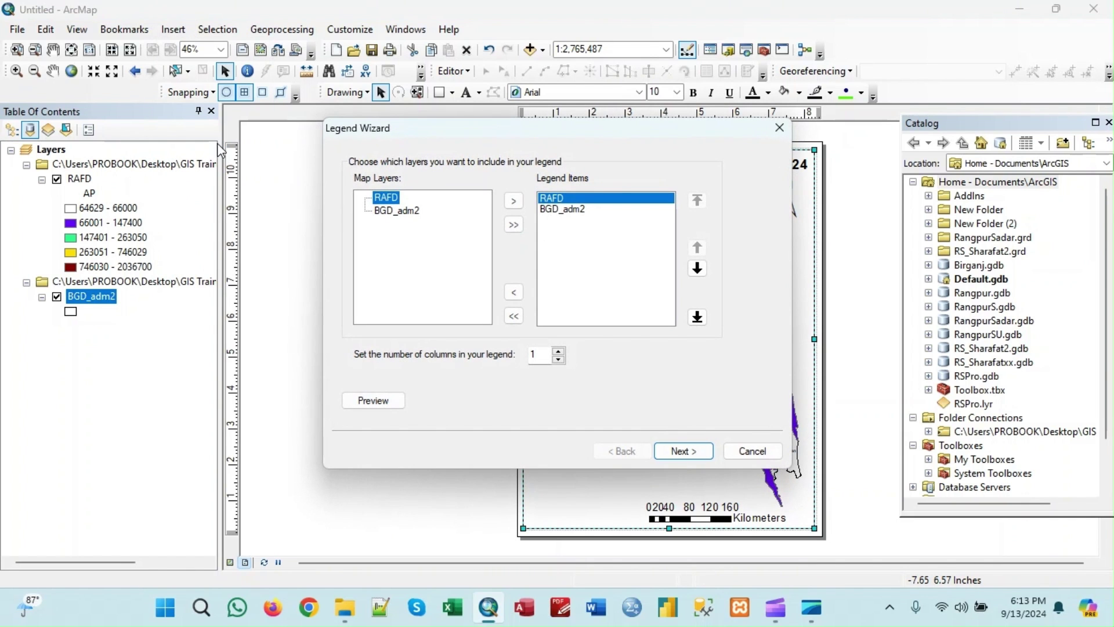
{"action": "left_click", "coordinate": [776, 132]}
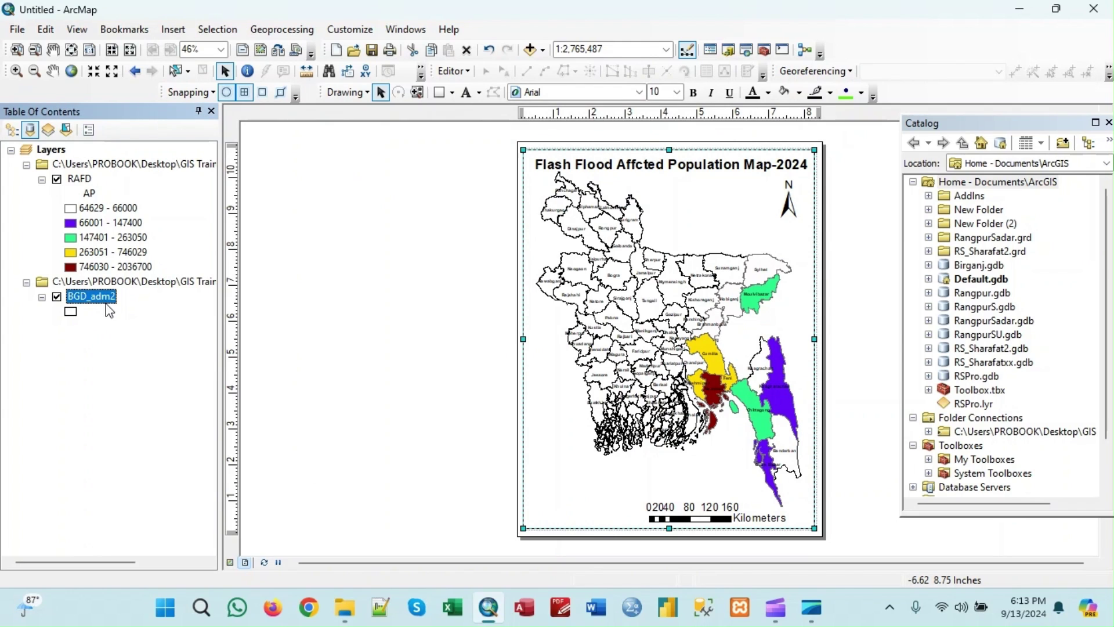
Rename the BGD_adm2 layer as "District Boundary".
{"action": "left_click", "coordinate": [102, 302]}
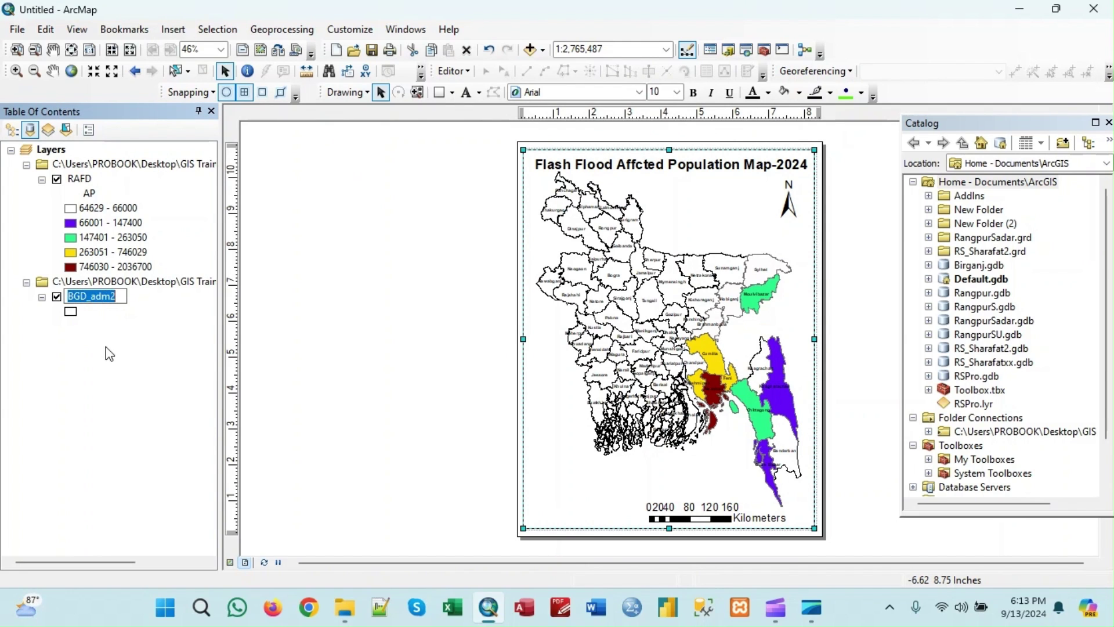
{"action": "type", "text": "D"}
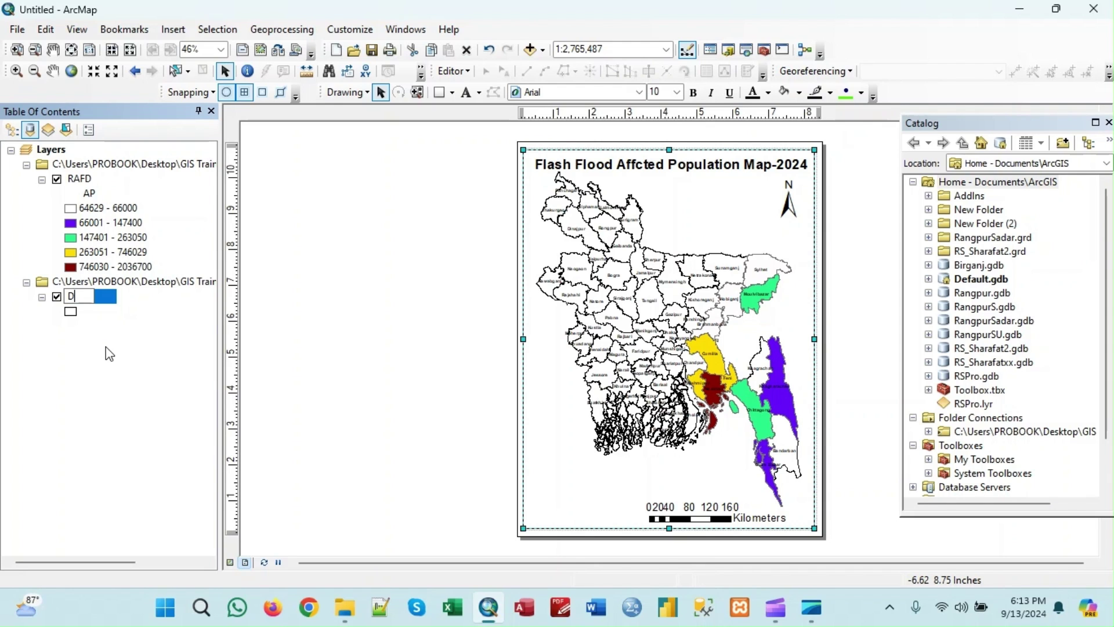
{"action": "type", "text": "istrict Boundary"}
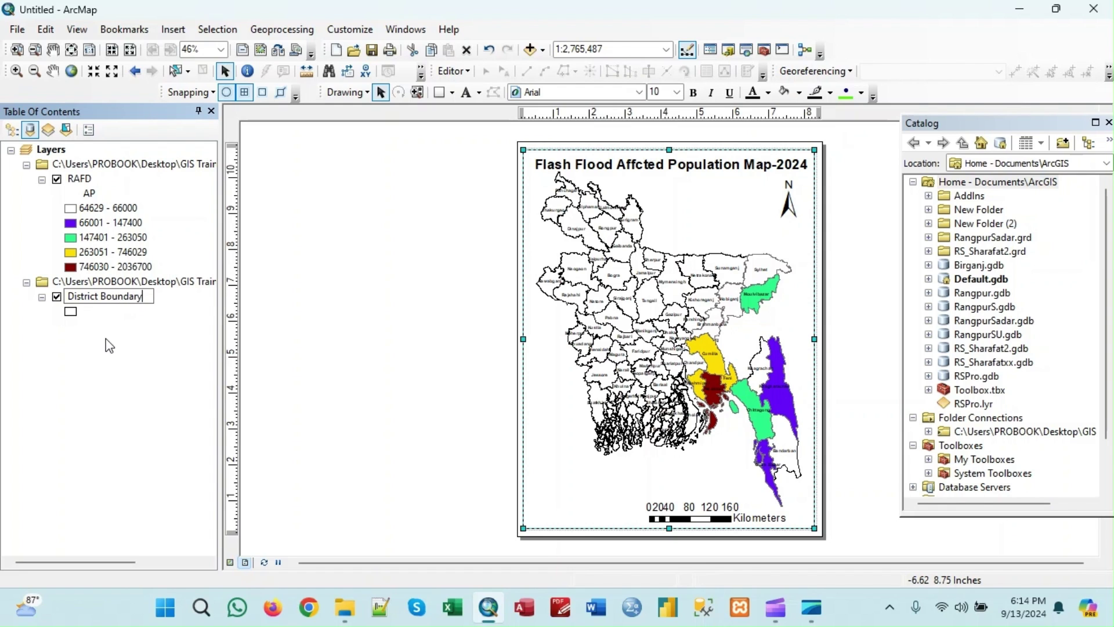
{"action": "key", "text": "Return"}
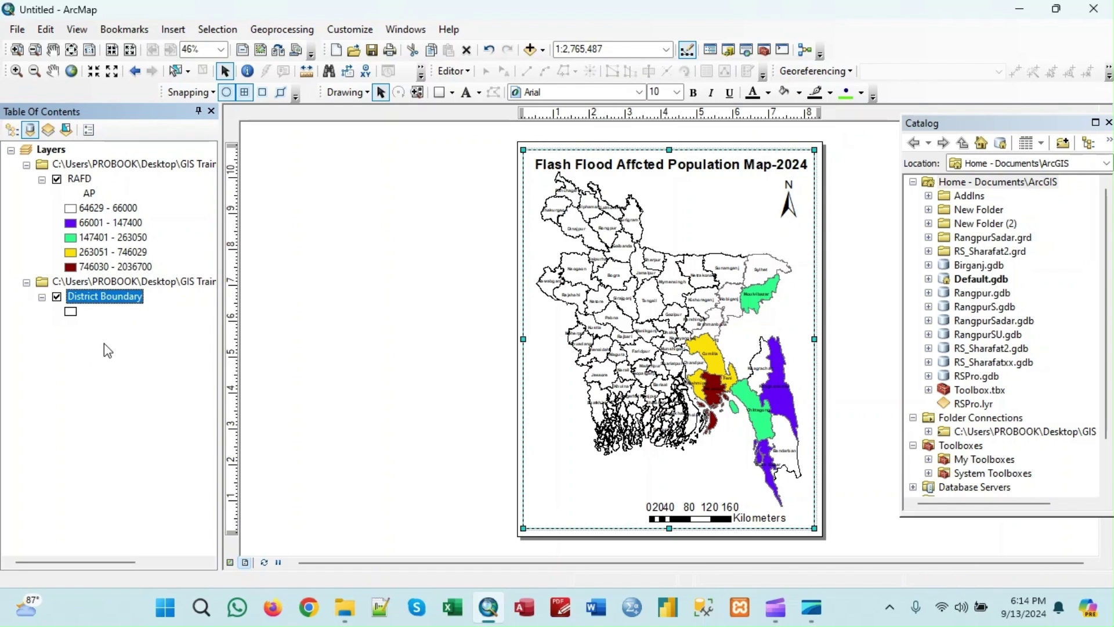
Clear the AP heading above the RAFD layer's color classes.
{"action": "left_click", "coordinate": [90, 193]}
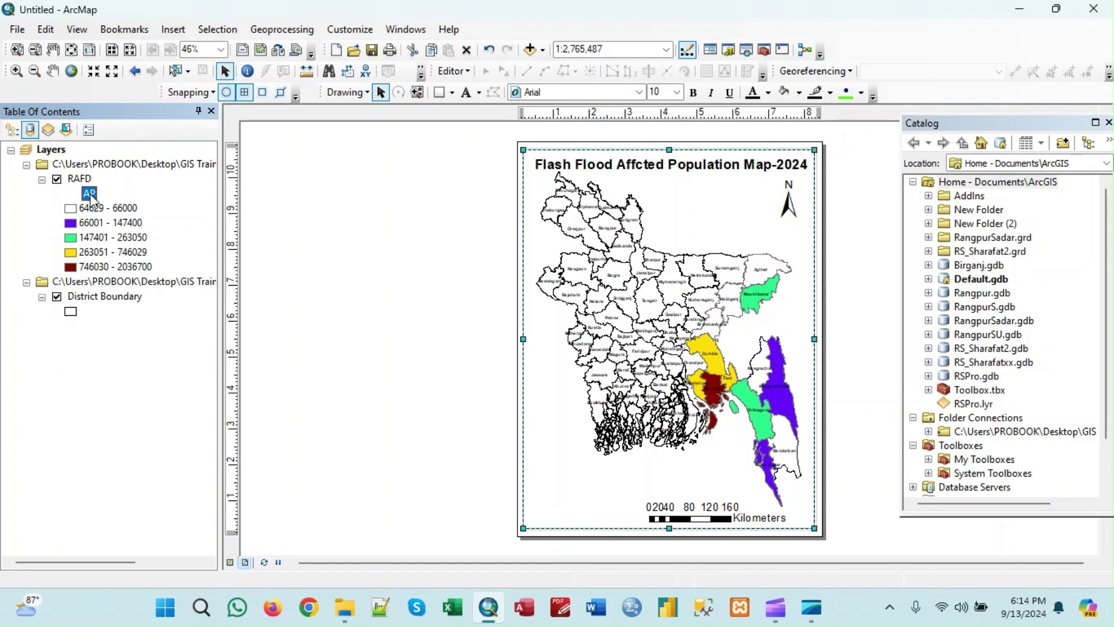
{"action": "left_click", "coordinate": [90, 195]}
{"action": "key", "text": "BackSpace"}
{"action": "left_click", "coordinate": [145, 351]}
Rename the RAFD layer as "Flash Affected District".
{"action": "left_click", "coordinate": [88, 180]}
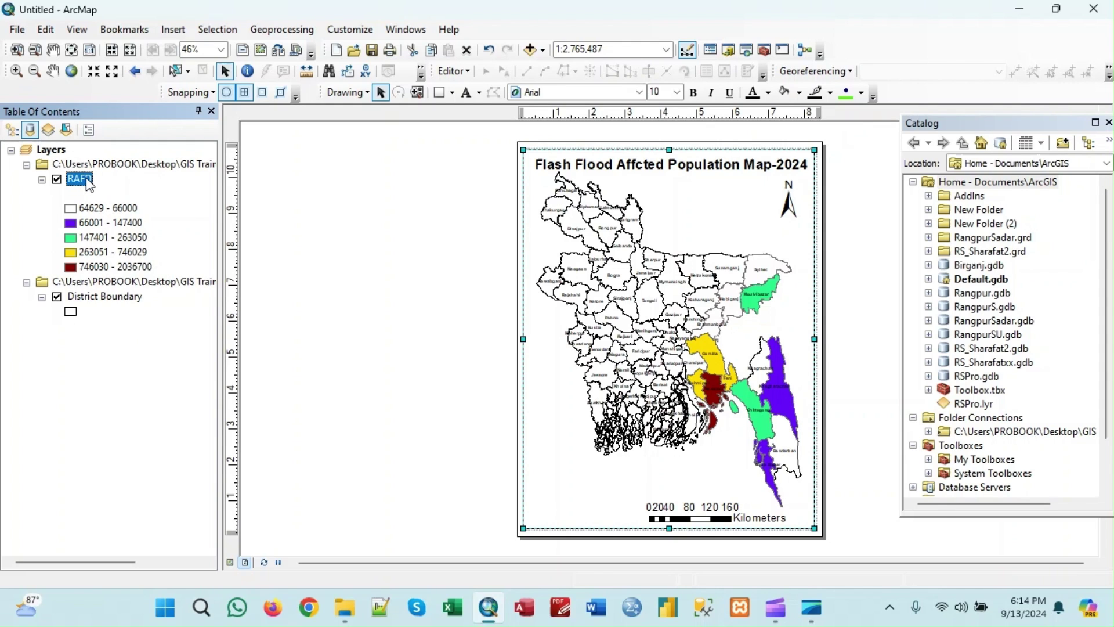
{"action": "left_click", "coordinate": [87, 179]}
{"action": "type", "text": "Flash Affec"}
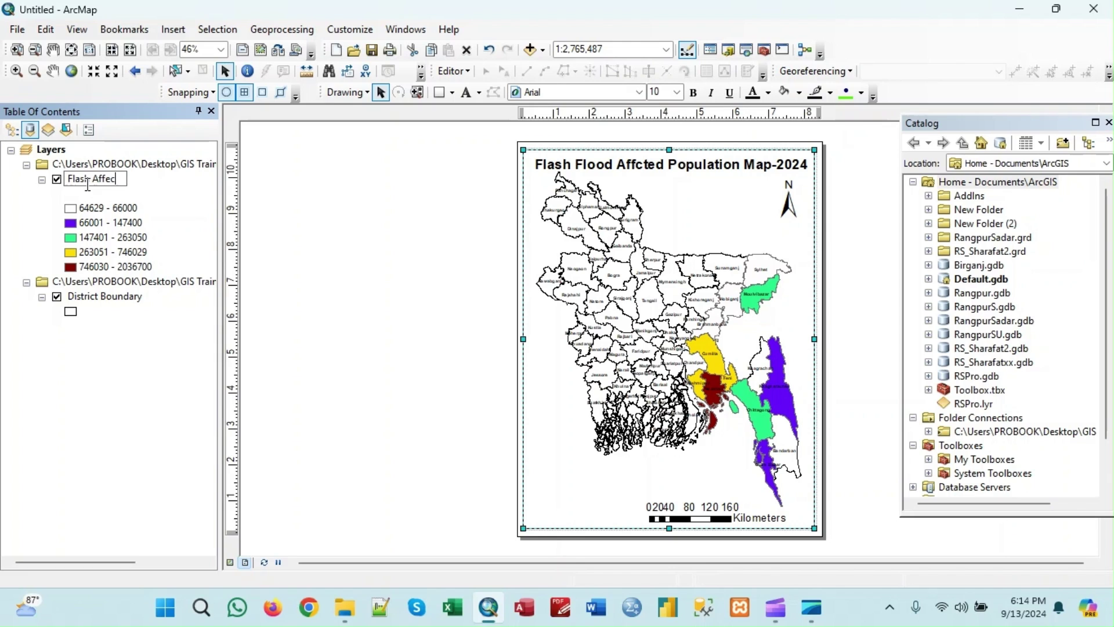
{"action": "type", "text": "tr"}
{"action": "key", "text": "Return"}
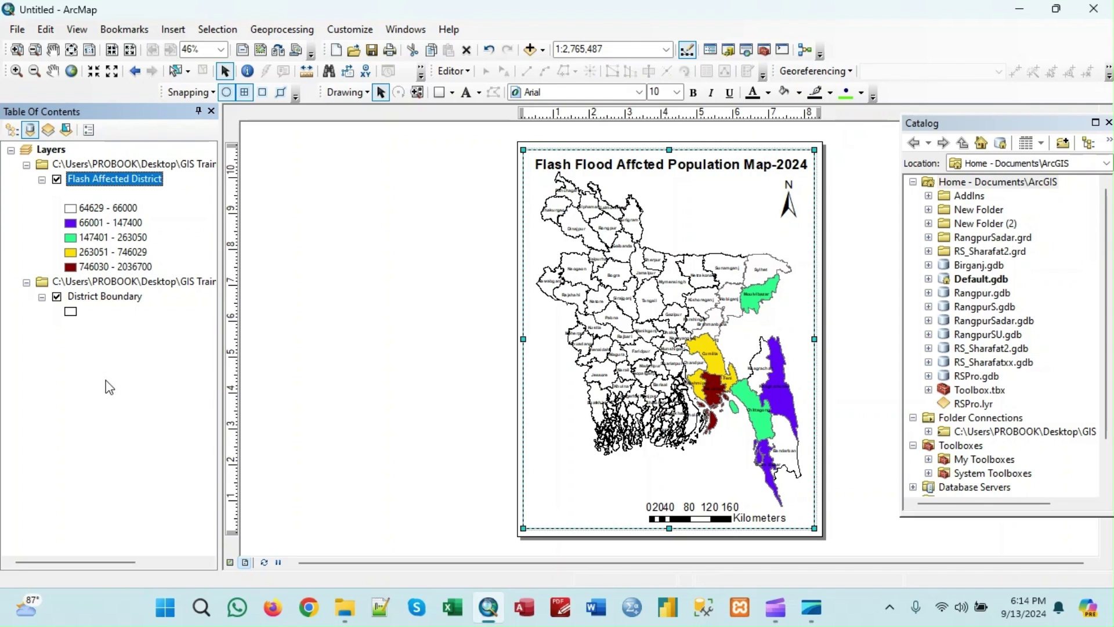
{"action": "left_click", "coordinate": [290, 331]}
Insert a one-column legend of the Flash Affected District and District Boundary layers and place it beside the page.
{"action": "left_click", "coordinate": [174, 30]}
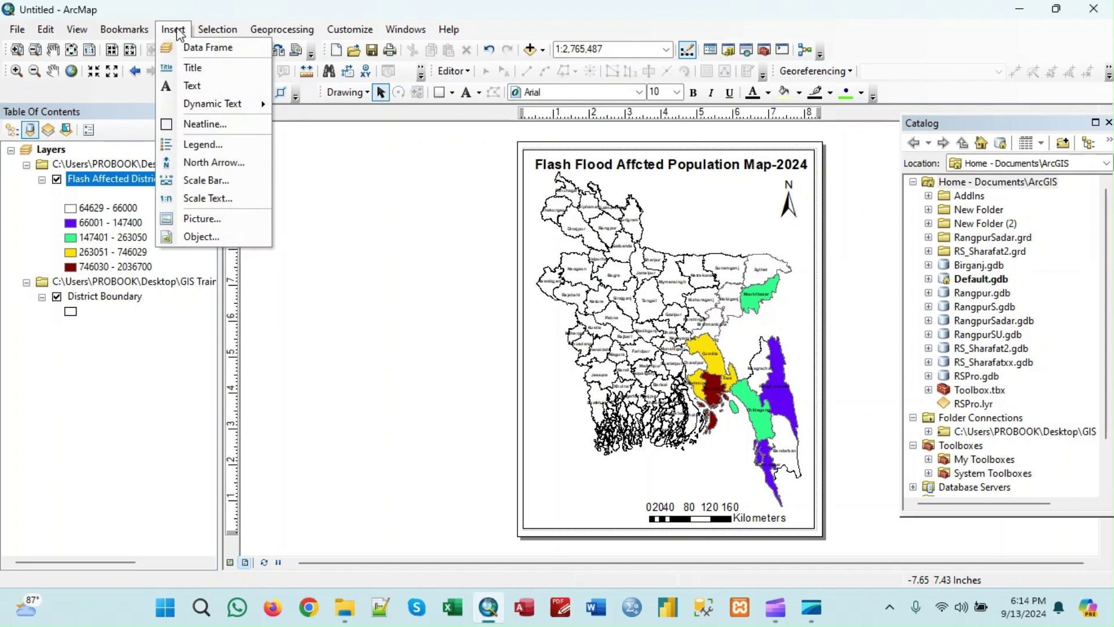
{"action": "left_click", "coordinate": [212, 150]}
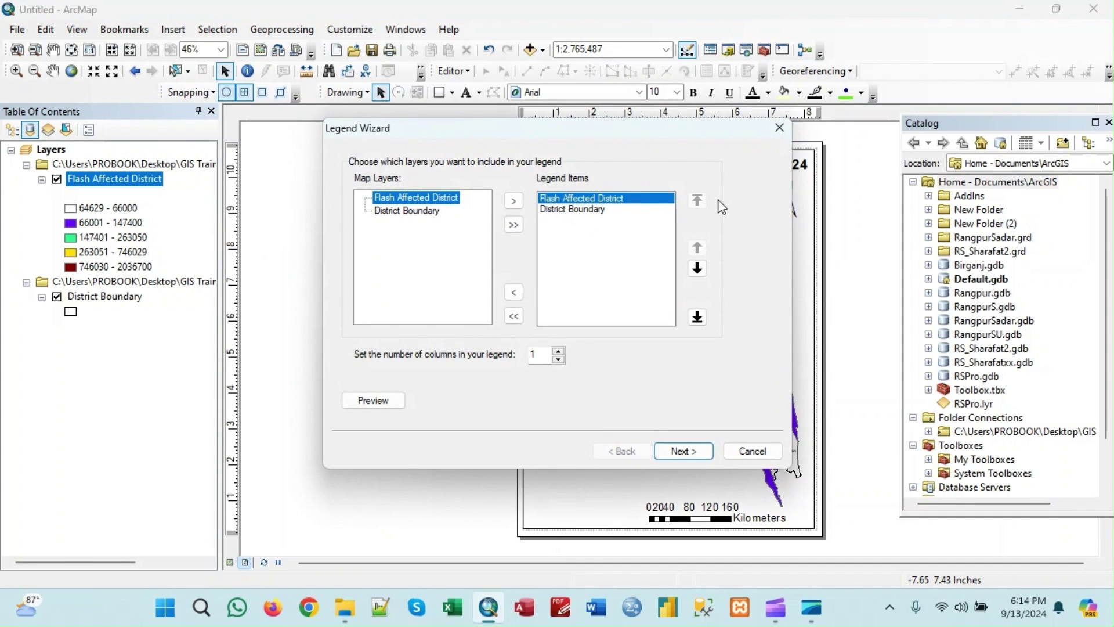
{"action": "left_click", "coordinate": [579, 209]}
{"action": "left_click", "coordinate": [587, 199]}
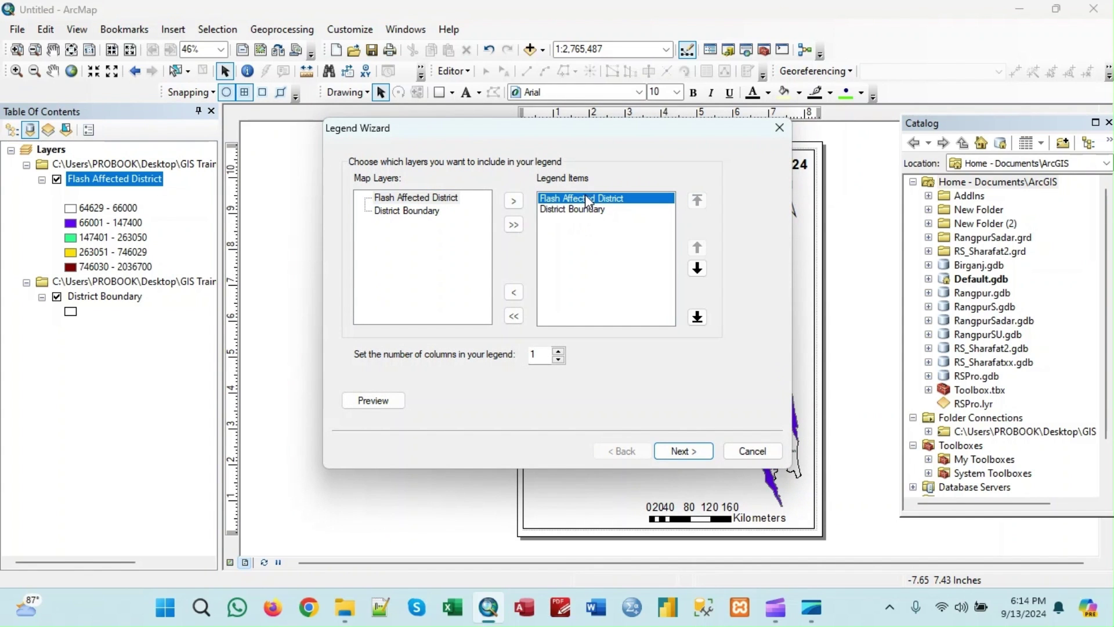
{"action": "left_click", "coordinate": [683, 452]}
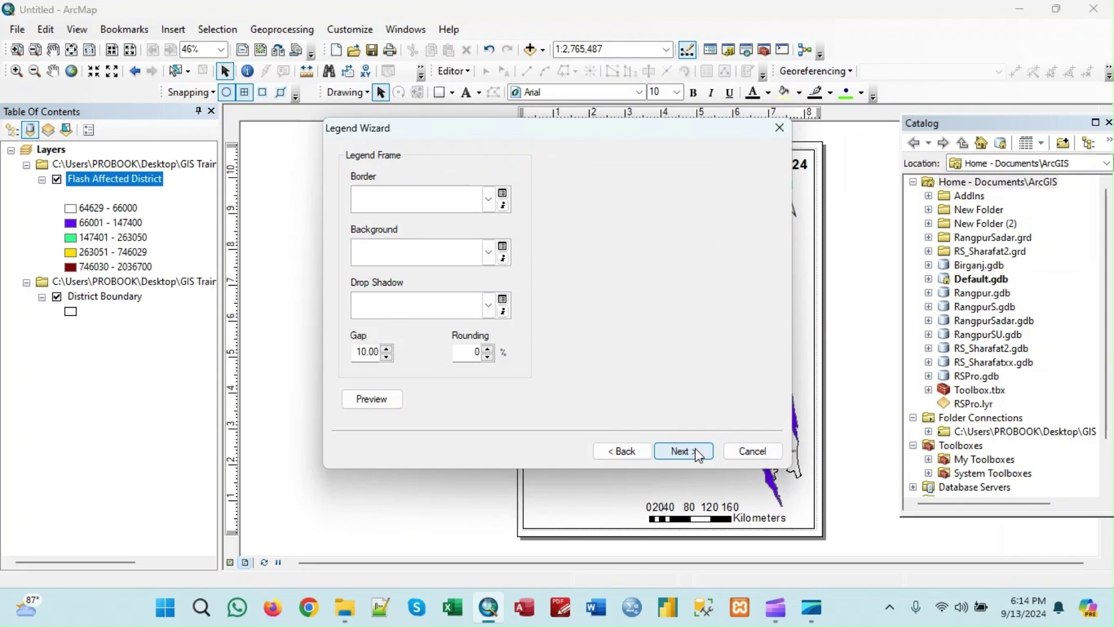
{"action": "left_click", "coordinate": [681, 451]}
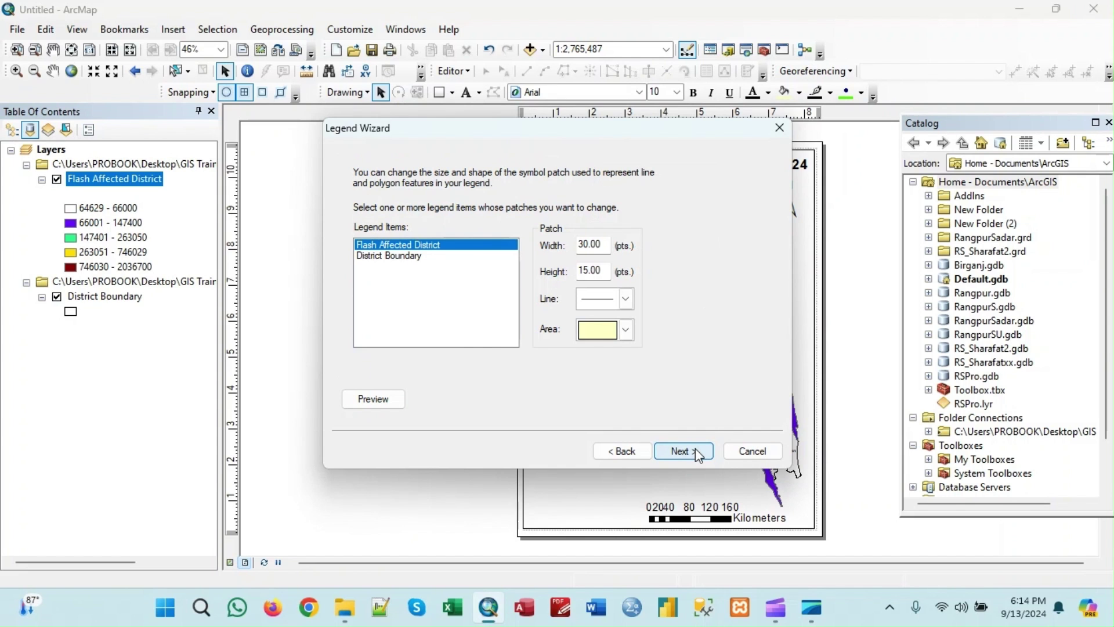
{"action": "left_click", "coordinate": [695, 448]}
{"action": "left_click", "coordinate": [695, 448]}
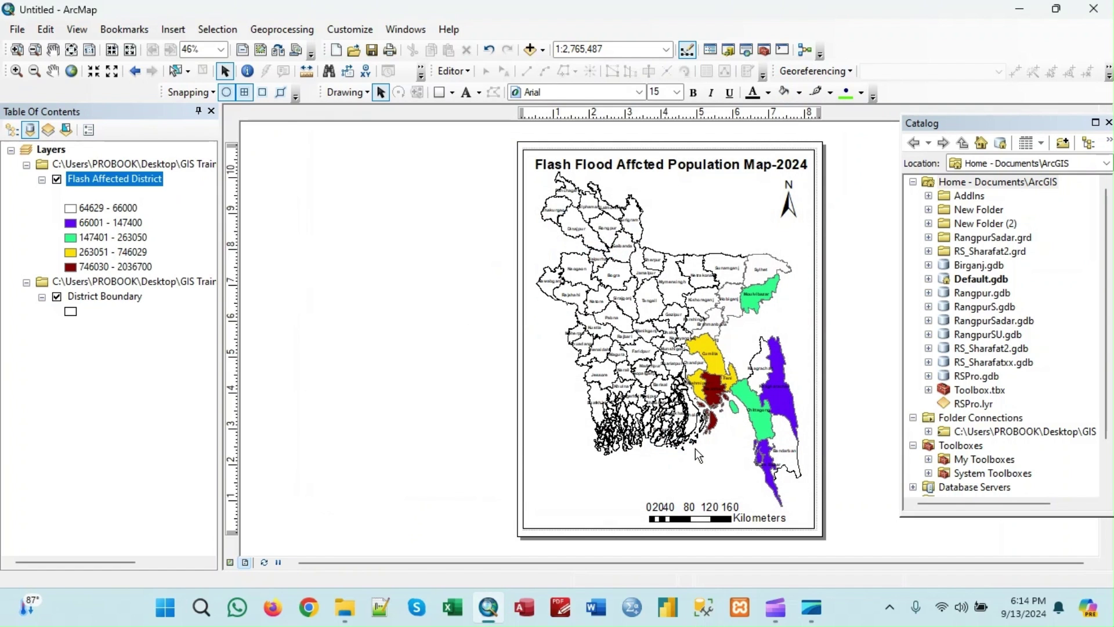
{"action": "left_click_drag", "start_coordinate": [610, 335], "coordinate": [490, 223]}
{"action": "left_click", "coordinate": [372, 413]}
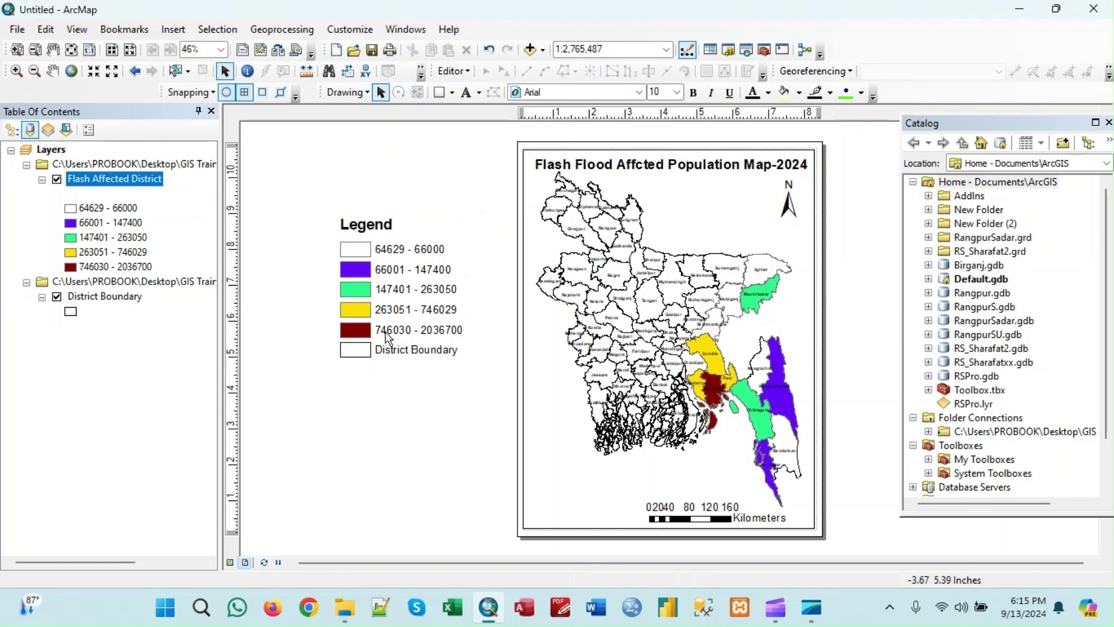
Convert the legend to graphics and ungroup it into individual elements.
{"action": "right_click", "coordinate": [372, 273]}
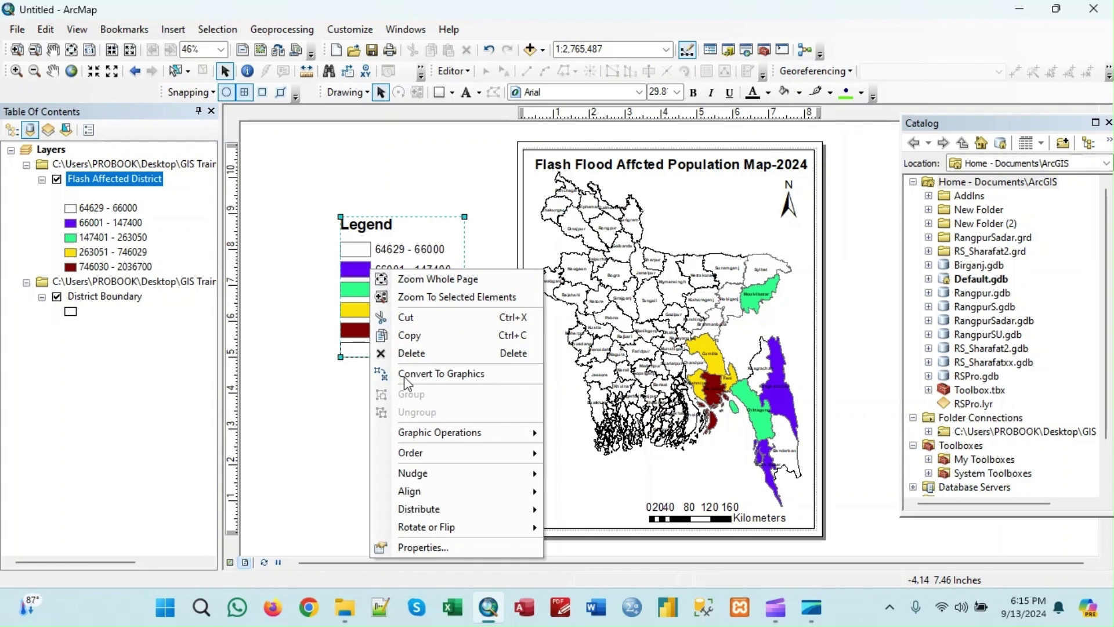
{"action": "left_click", "coordinate": [439, 374]}
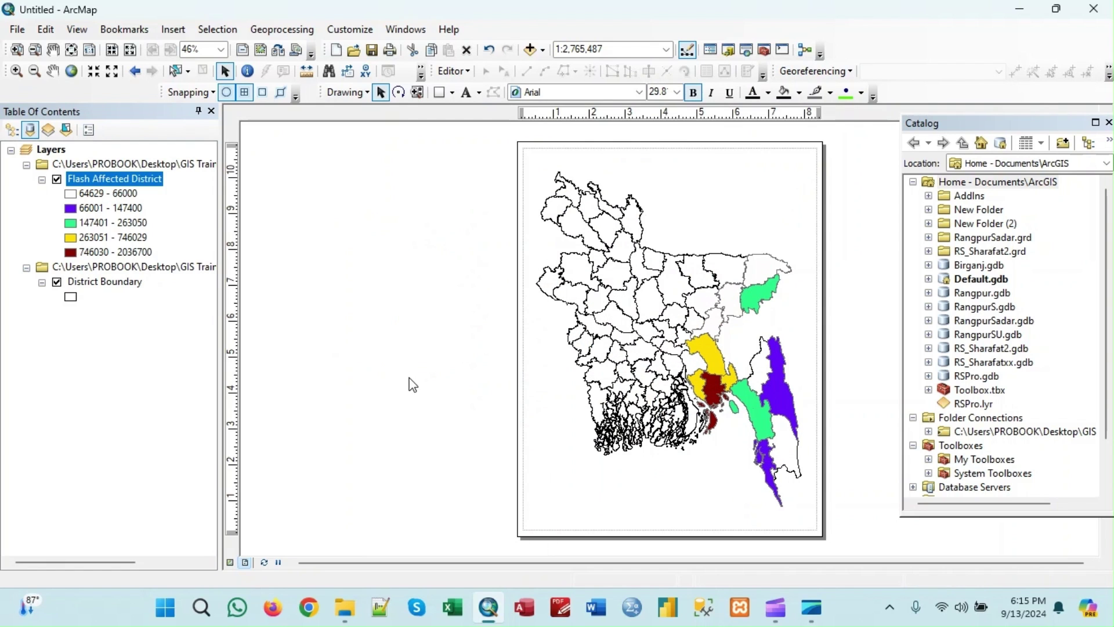
{"action": "right_click", "coordinate": [384, 294]}
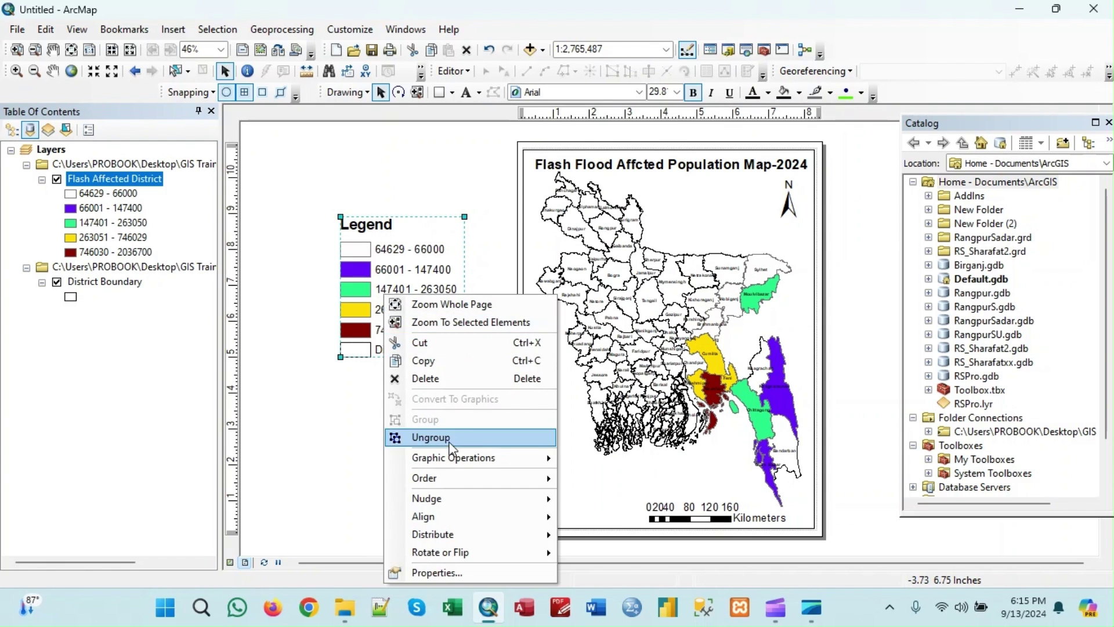
{"action": "left_click", "coordinate": [398, 439]}
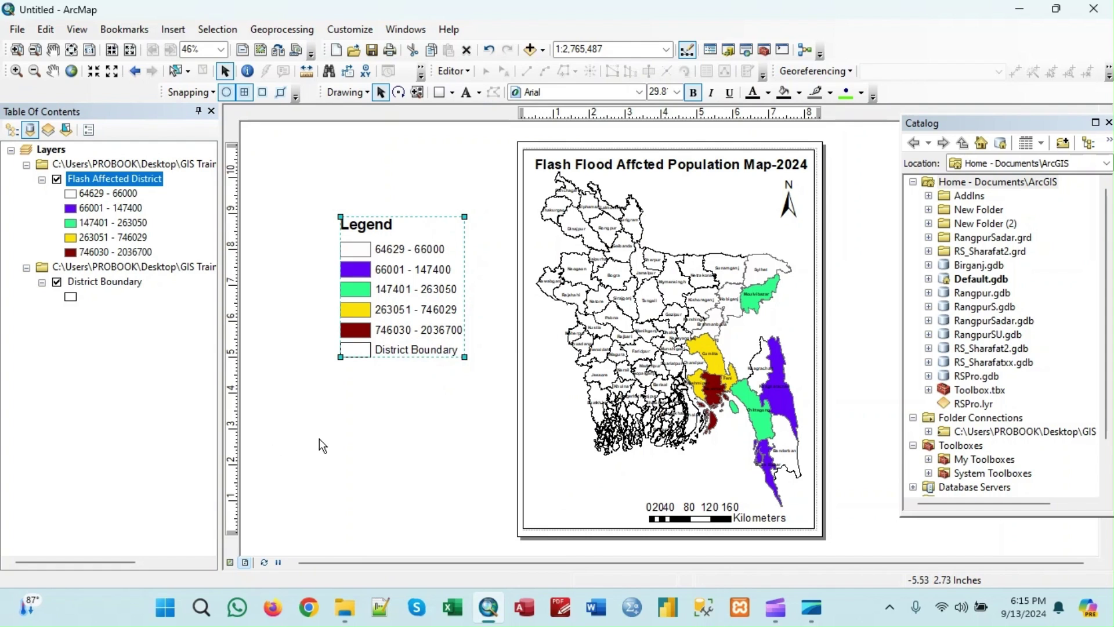
{"action": "right_click", "coordinate": [381, 289]}
{"action": "left_click", "coordinate": [428, 439]}
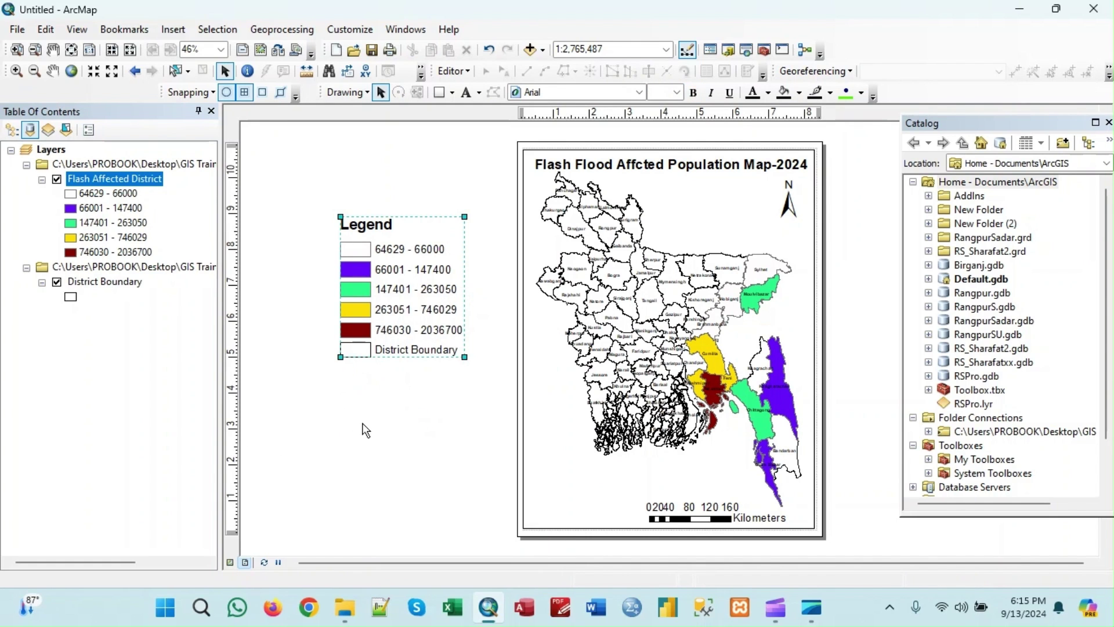
{"action": "left_click", "coordinate": [346, 483]}
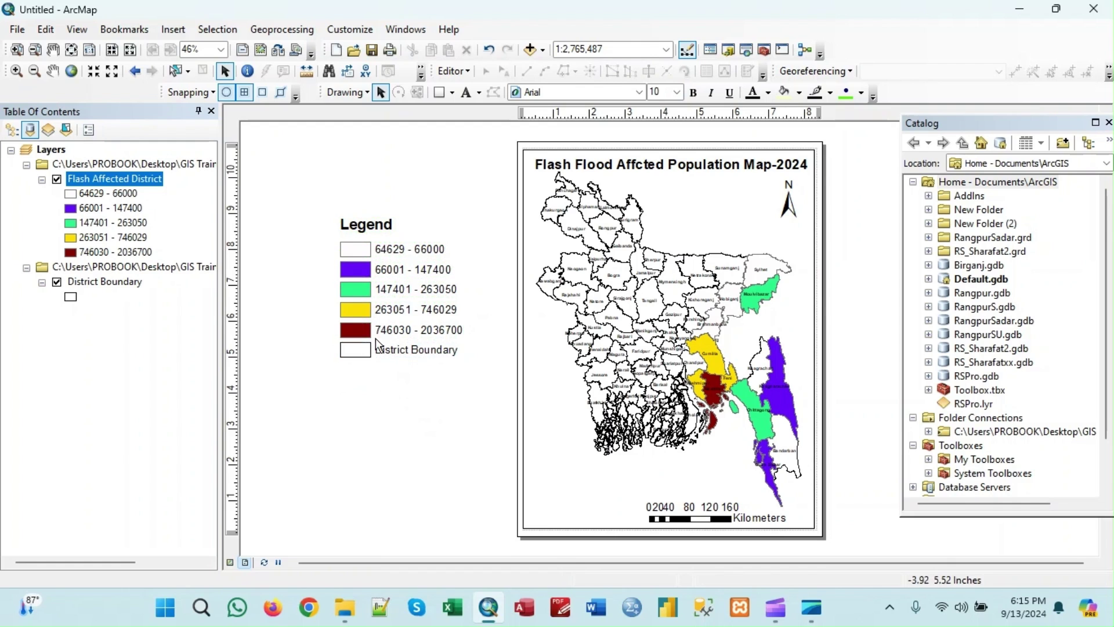
Move the Legend heading up and place a copy of it directly above the color classes.
{"action": "left_click", "coordinate": [378, 224]}
{"action": "left_click_drag", "start_coordinate": [380, 225], "coordinate": [382, 202]}
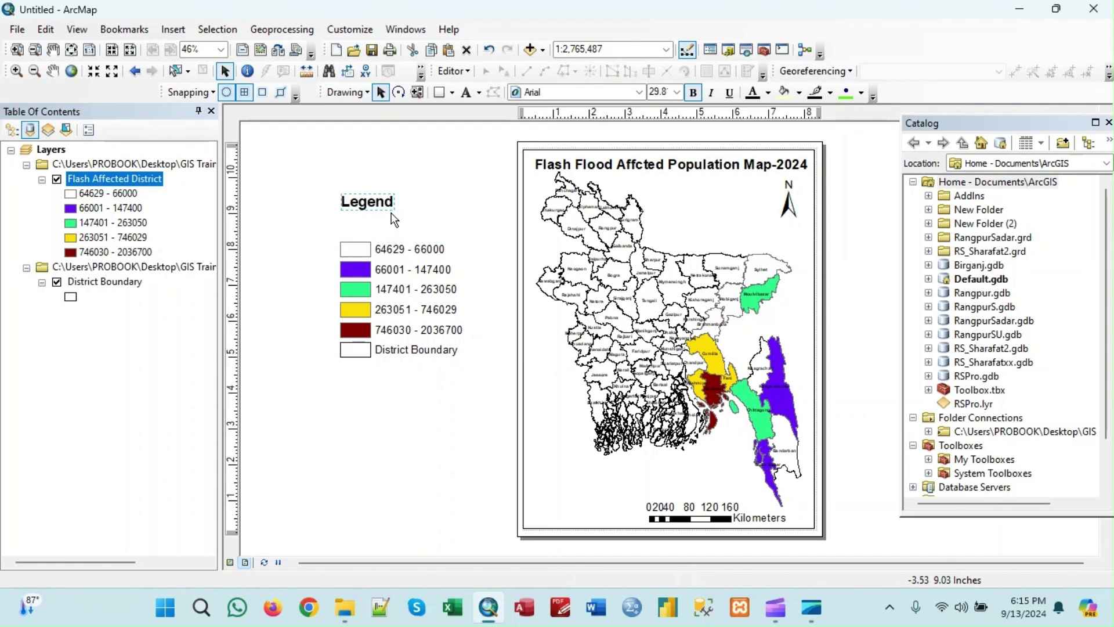
{"action": "key", "text": "ctrl+v"}
{"action": "left_click_drag", "start_coordinate": [387, 223], "coordinate": [378, 233]}
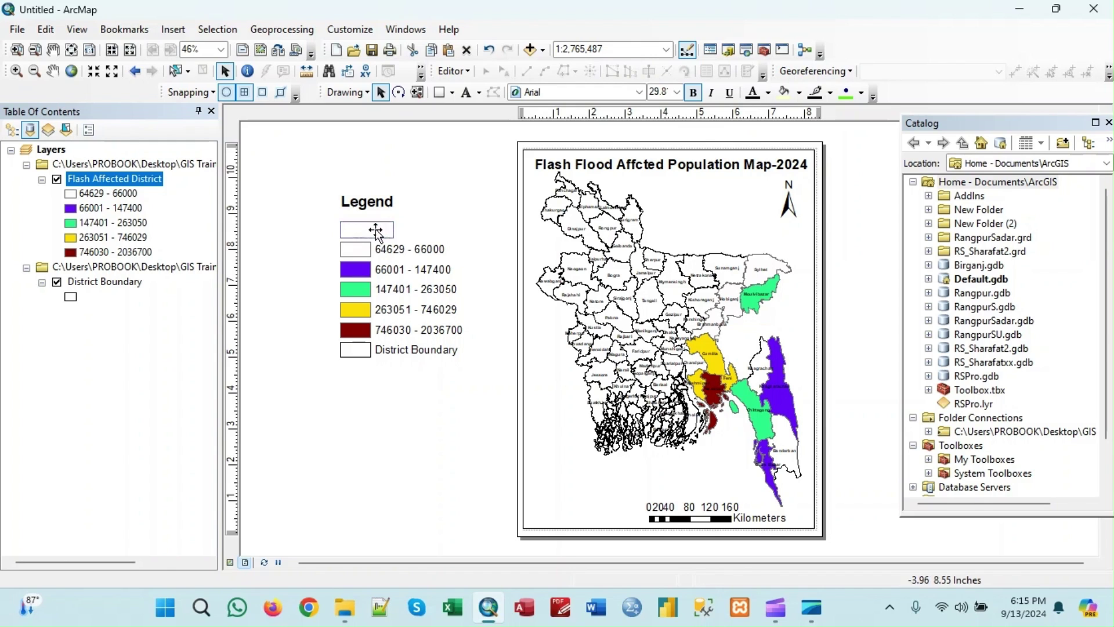
Change the copied heading's text to "Affected Population (Nos.)".
{"action": "double_click", "coordinate": [380, 233]}
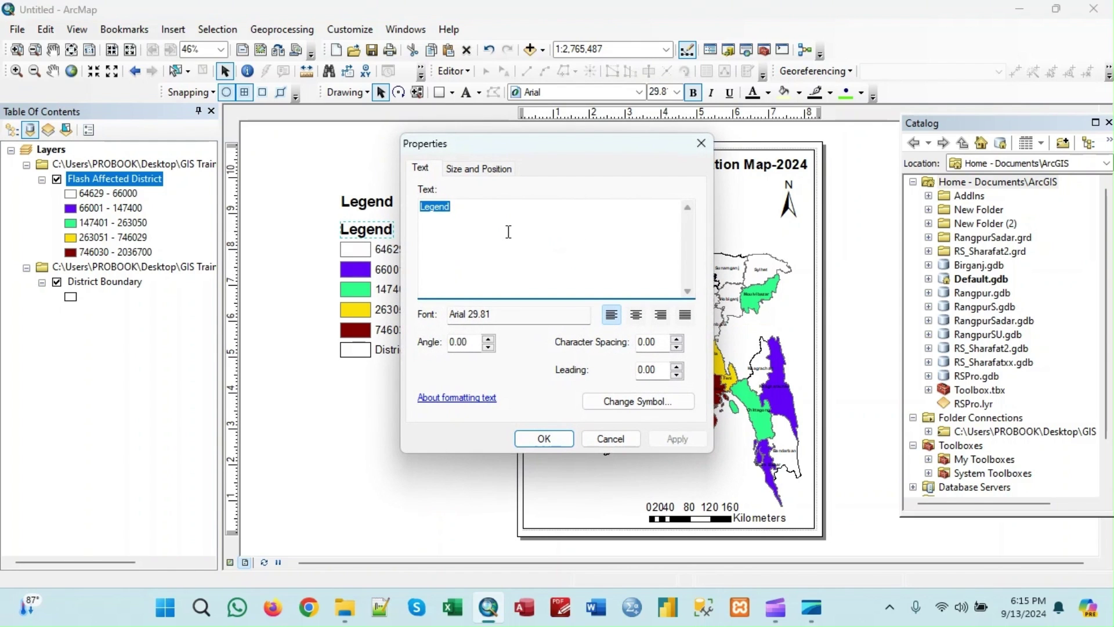
{"action": "type", "text": "Affected Population (Nos."}
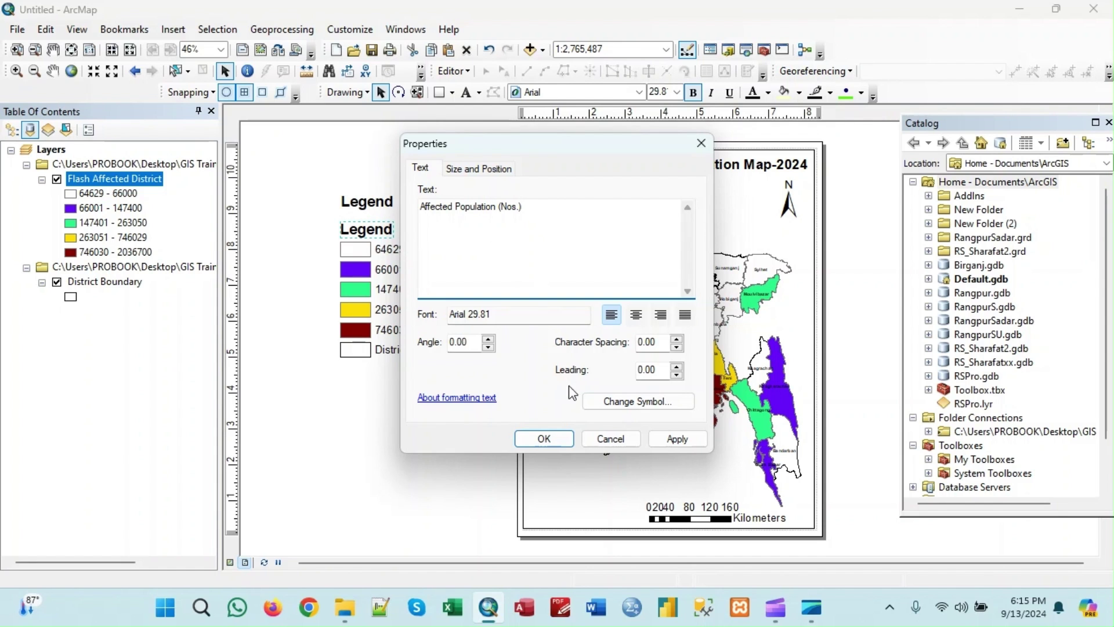
{"action": "left_click", "coordinate": [545, 438]}
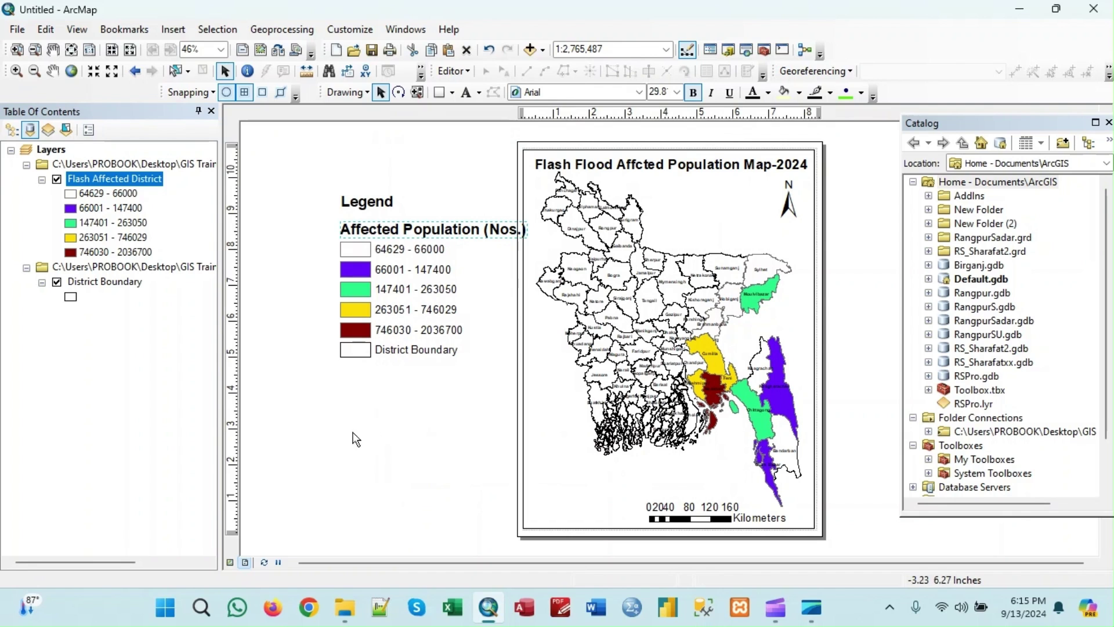
{"action": "left_click", "coordinate": [328, 193]}
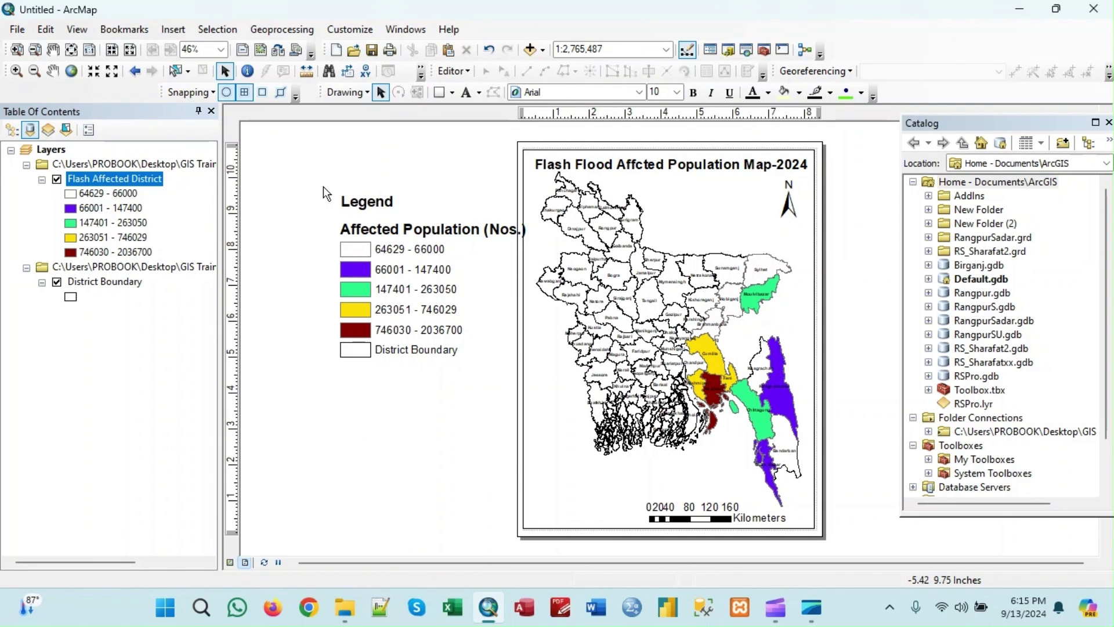
Lower the Legend heading slightly so it sits closer to the Affected Population heading.
{"action": "left_click", "coordinate": [372, 203]}
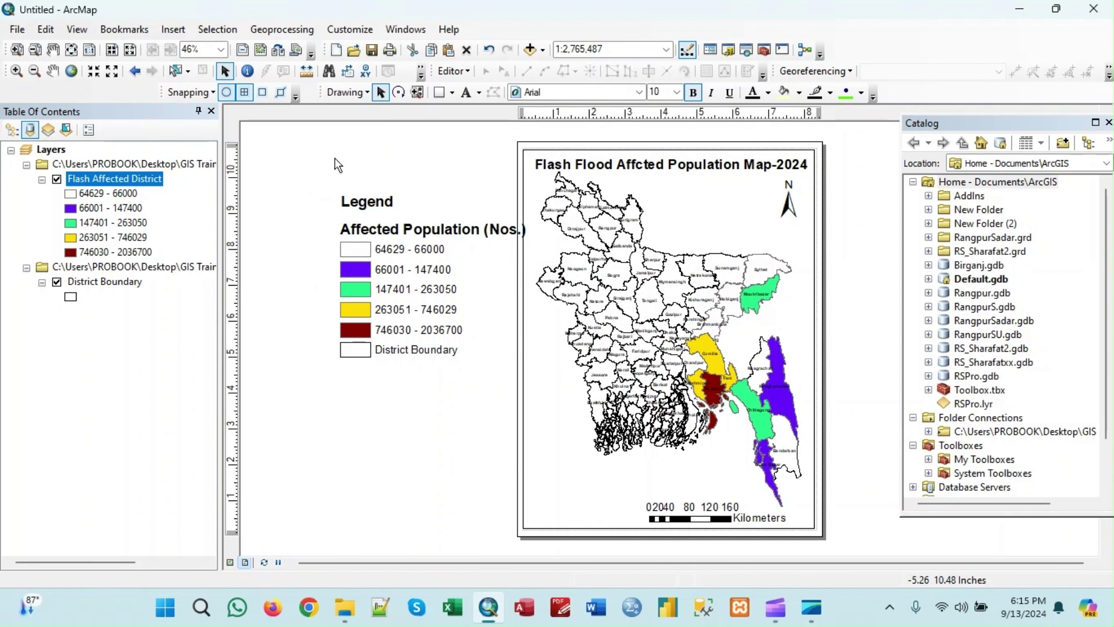
{"action": "left_click", "coordinate": [417, 175]}
{"action": "left_click_drag", "start_coordinate": [374, 200], "coordinate": [373, 206]}
{"action": "left_click", "coordinate": [384, 408]}
Group both legend headings and all the class entries into a single element.
{"action": "left_click_drag", "start_coordinate": [319, 176], "coordinate": [507, 392]}
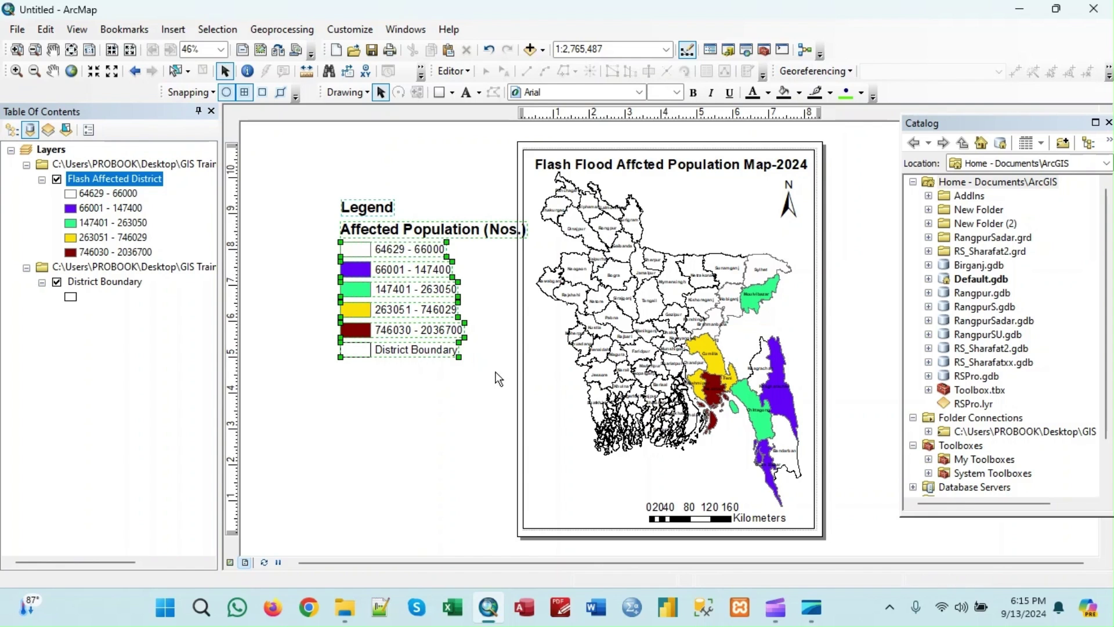
{"action": "right_click", "coordinate": [365, 209]}
{"action": "left_click", "coordinate": [414, 332]}
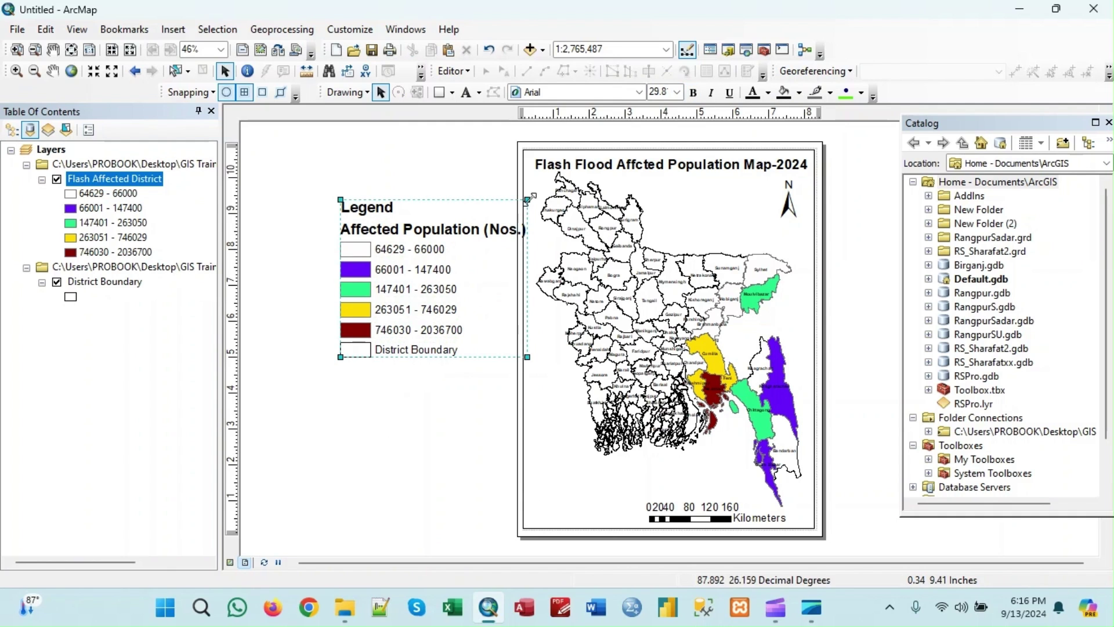
Shrink the grouped legend and place it in the lower-left corner of the map page.
{"action": "left_click_drag", "start_coordinate": [527, 199], "coordinate": [476, 243]}
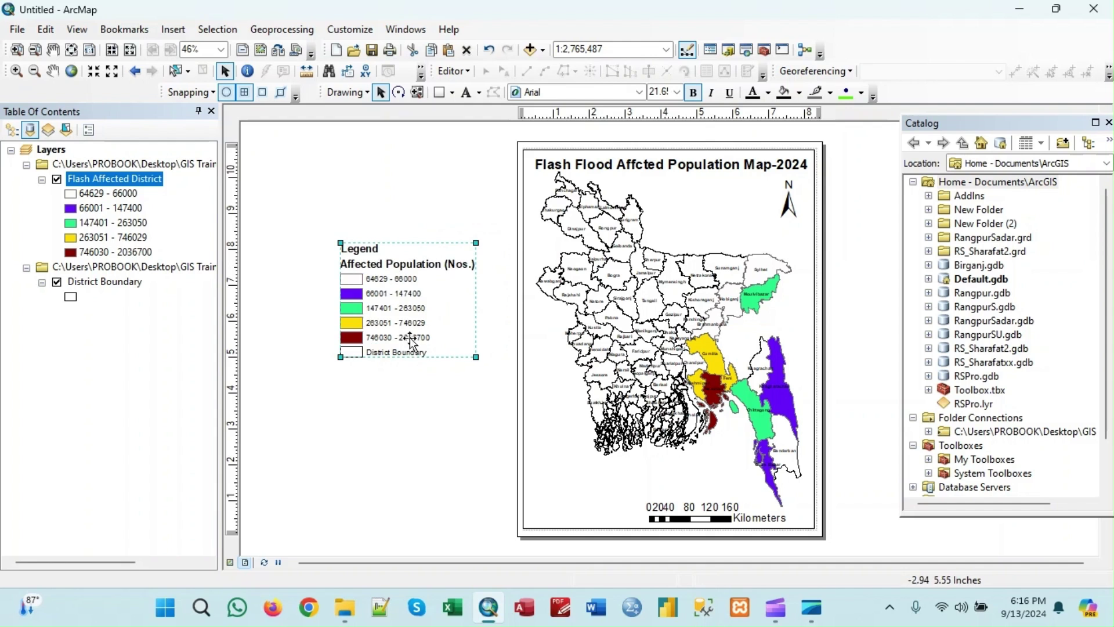
{"action": "left_click_drag", "start_coordinate": [405, 308], "coordinate": [356, 330]}
{"action": "left_click_drag", "start_coordinate": [428, 265], "coordinate": [406, 309]}
{"action": "left_click_drag", "start_coordinate": [334, 350], "coordinate": [566, 502]}
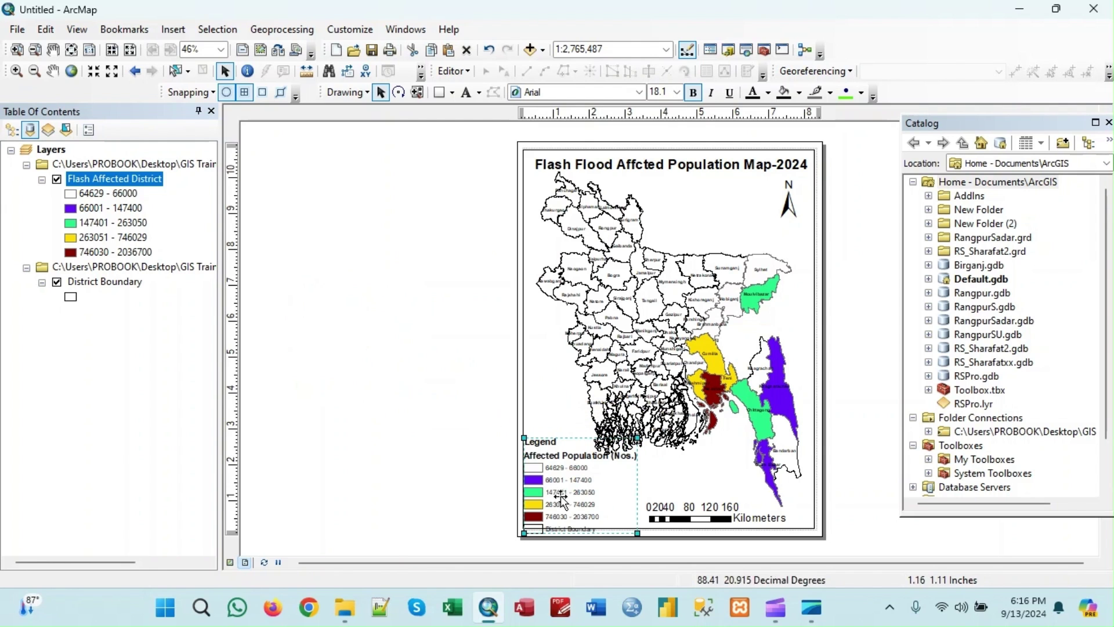
{"action": "left_click", "coordinate": [509, 484]}
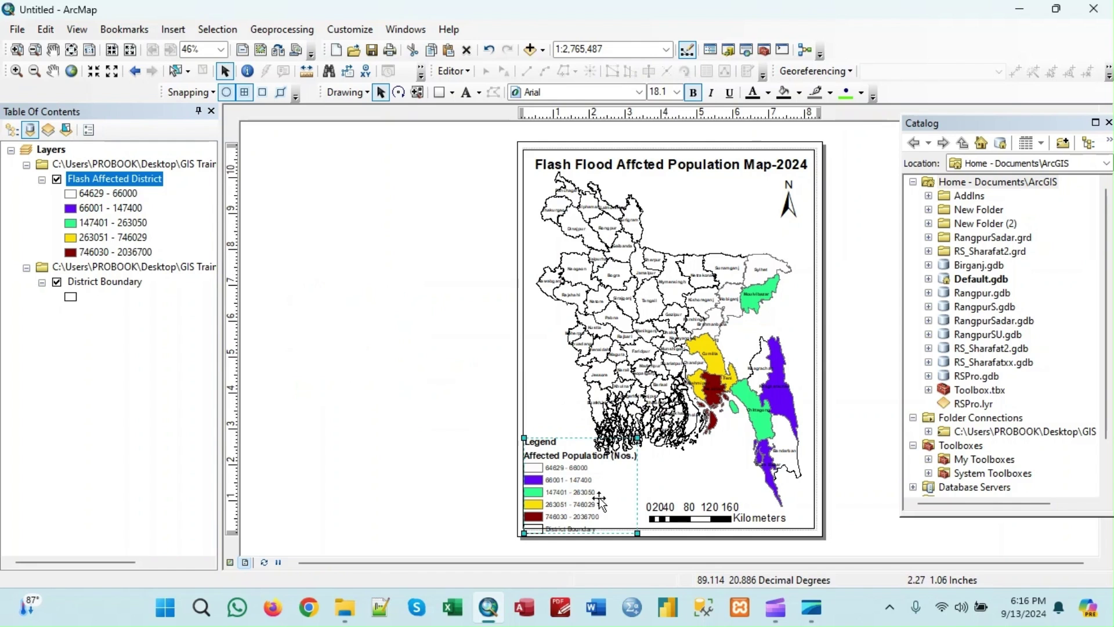
Pan the map slightly up and right within the data frame and nudge the legend up inside the frame border.
{"action": "left_click", "coordinate": [52, 71]}
{"action": "left_click_drag", "start_coordinate": [645, 321], "coordinate": [654, 301]}
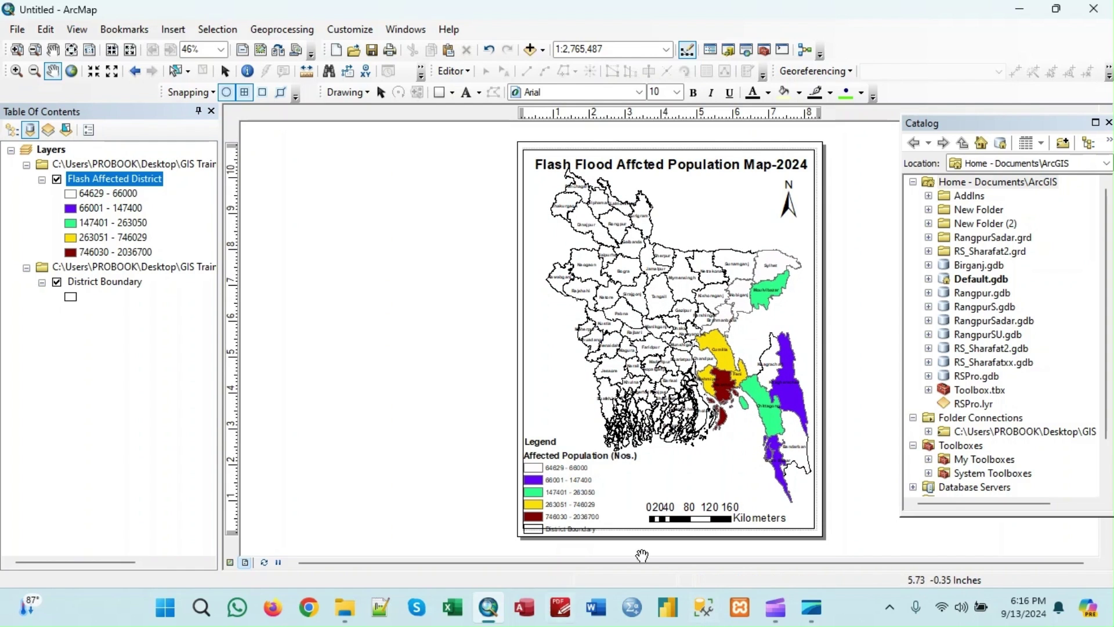
{"action": "left_click", "coordinate": [225, 71]}
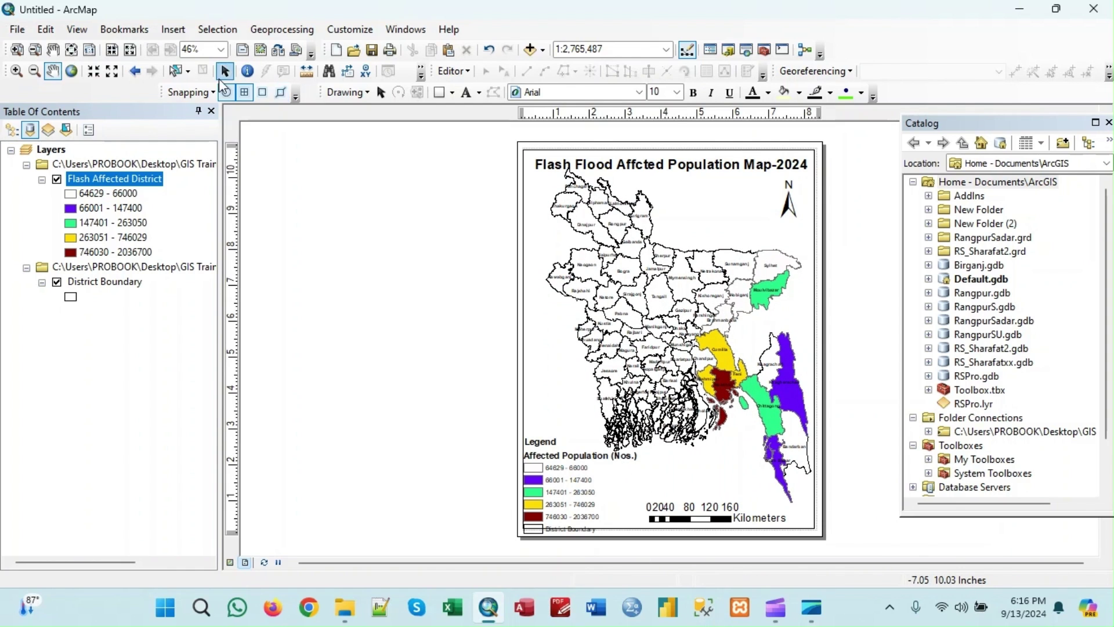
{"action": "left_click_drag", "start_coordinate": [575, 491], "coordinate": [574, 480]}
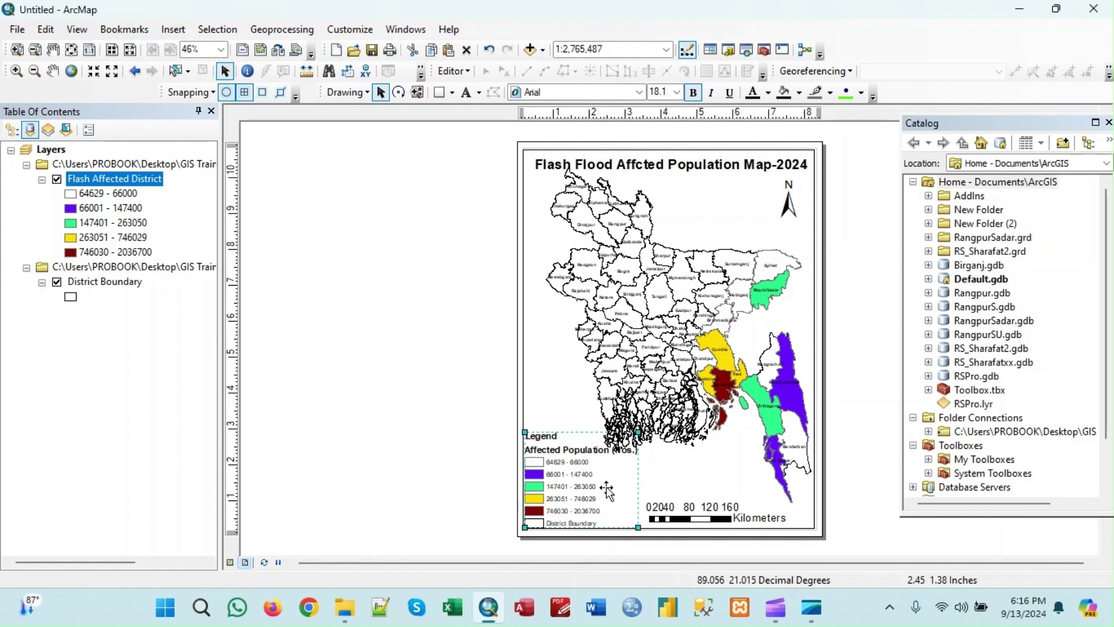
{"action": "left_click", "coordinate": [882, 378]}
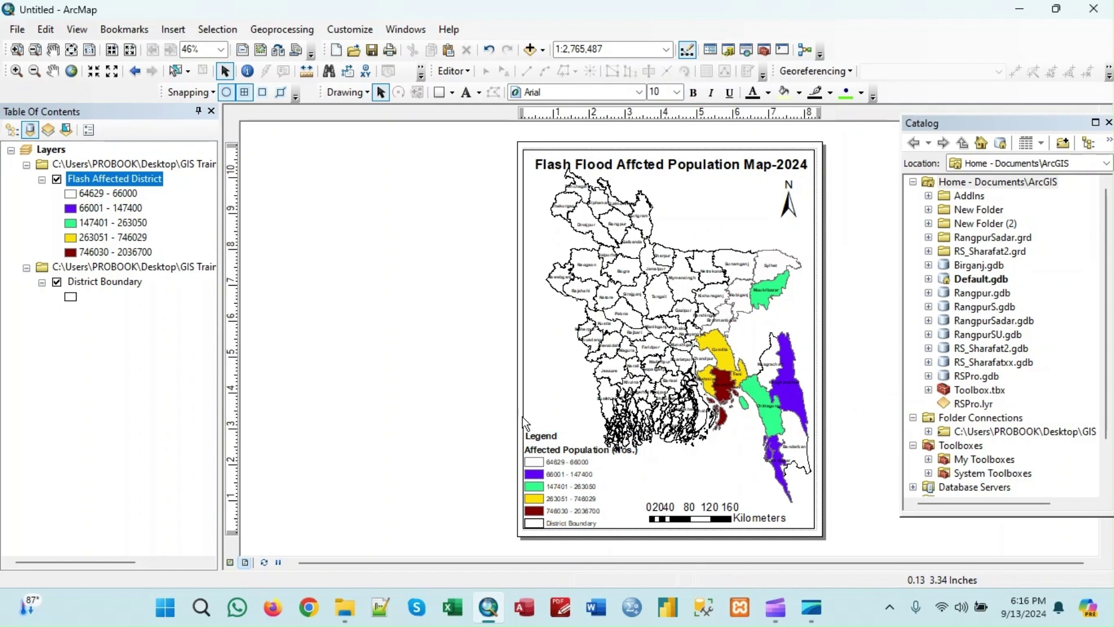
{"action": "left_click", "coordinate": [526, 180]}
{"action": "right_click", "coordinate": [533, 188]}
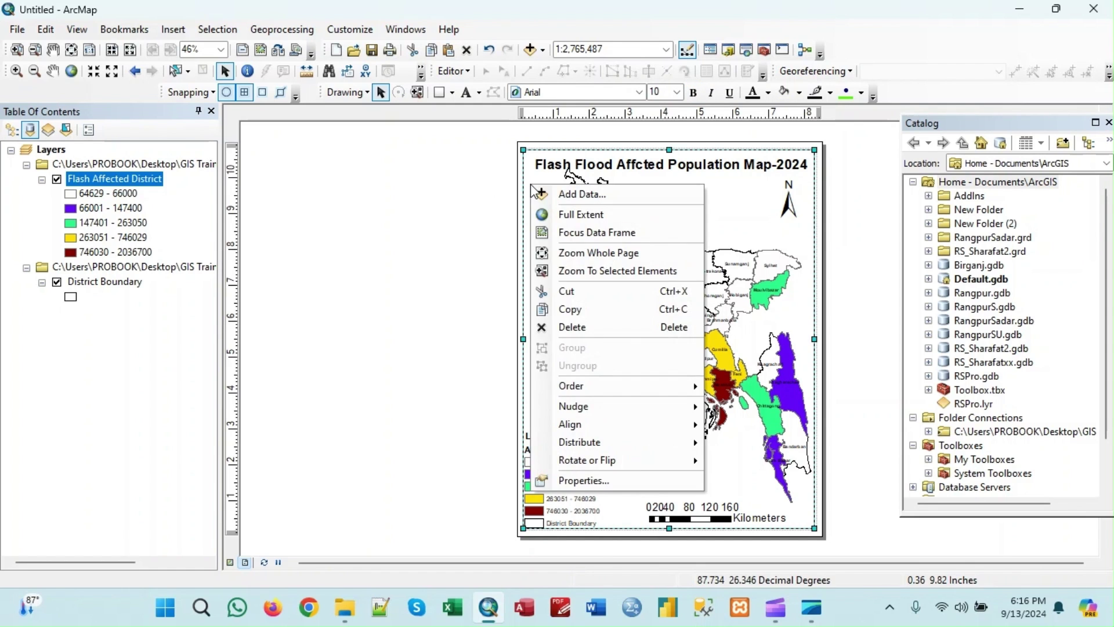
{"action": "left_click", "coordinate": [293, 217]}
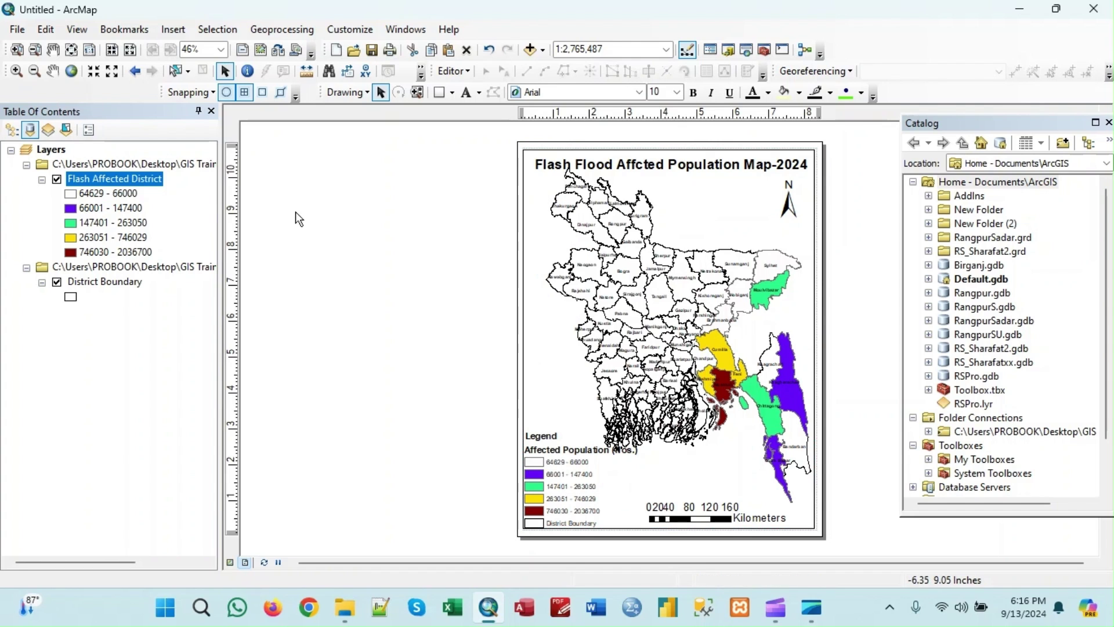
Add a graticule grid showing labels only to the data frame, keeping the simple border and fixed-grid options.
{"action": "left_click", "coordinate": [537, 206]}
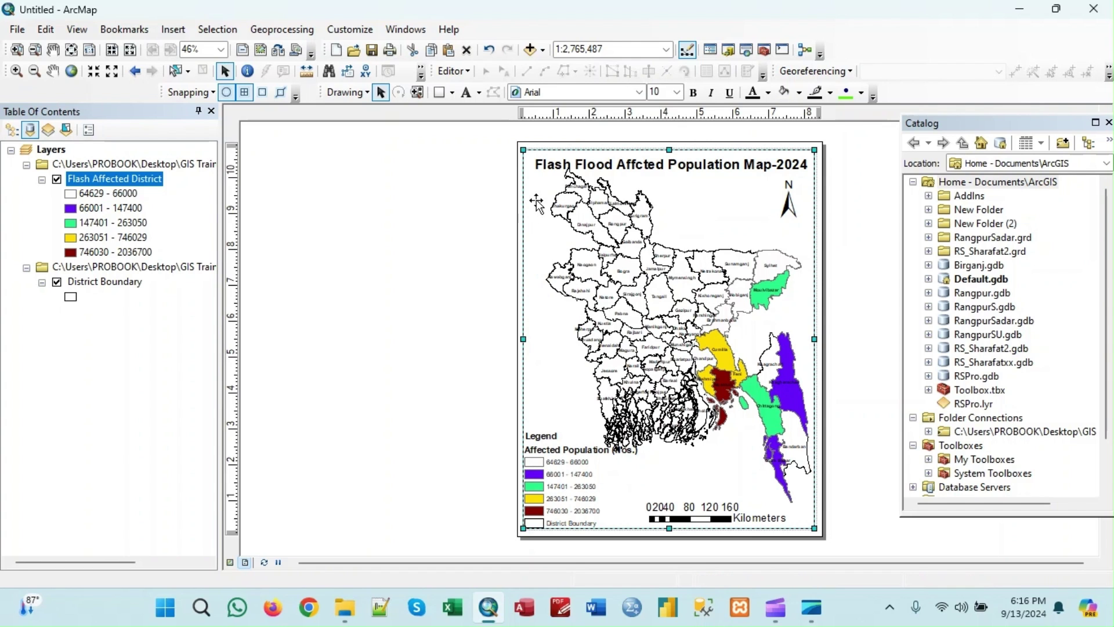
{"action": "right_click", "coordinate": [537, 205]}
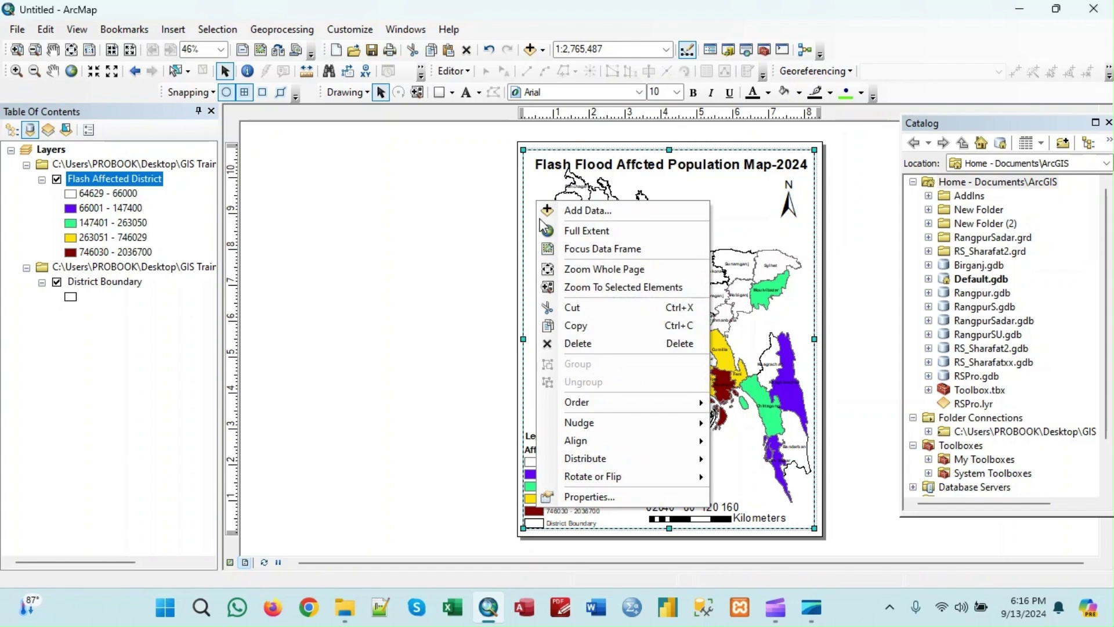
{"action": "left_click", "coordinate": [574, 497]}
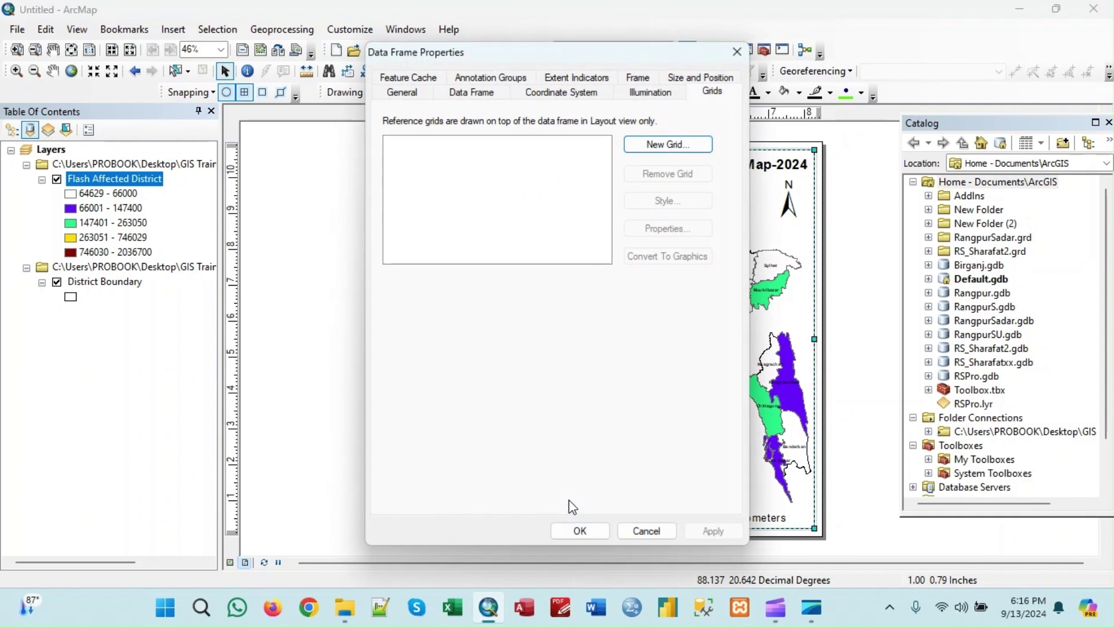
{"action": "left_click", "coordinate": [677, 148]}
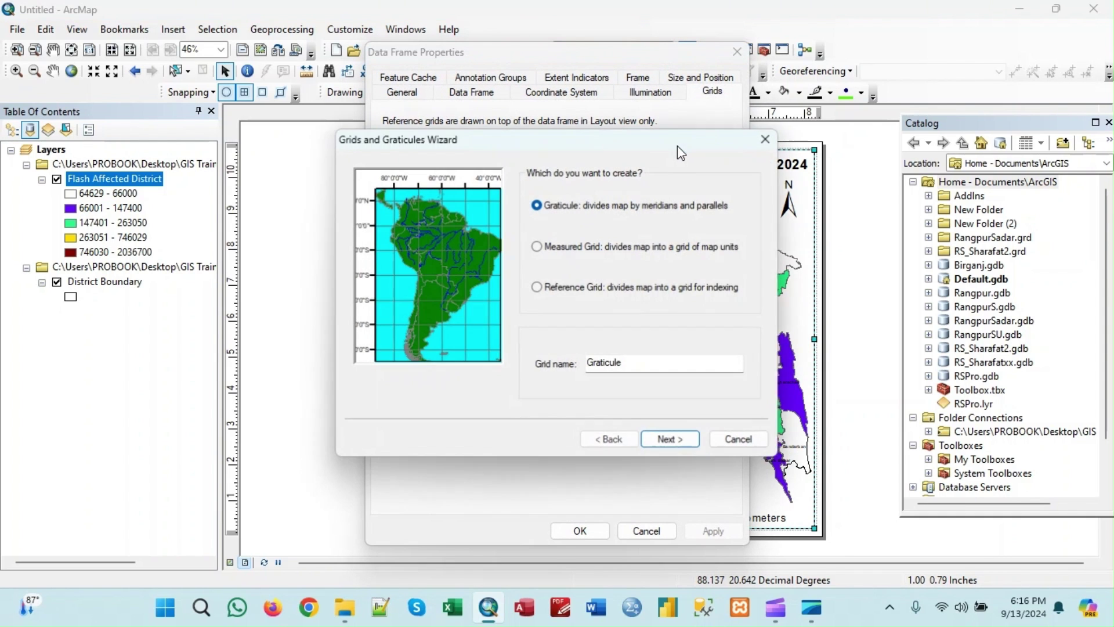
{"action": "left_click", "coordinate": [668, 443]}
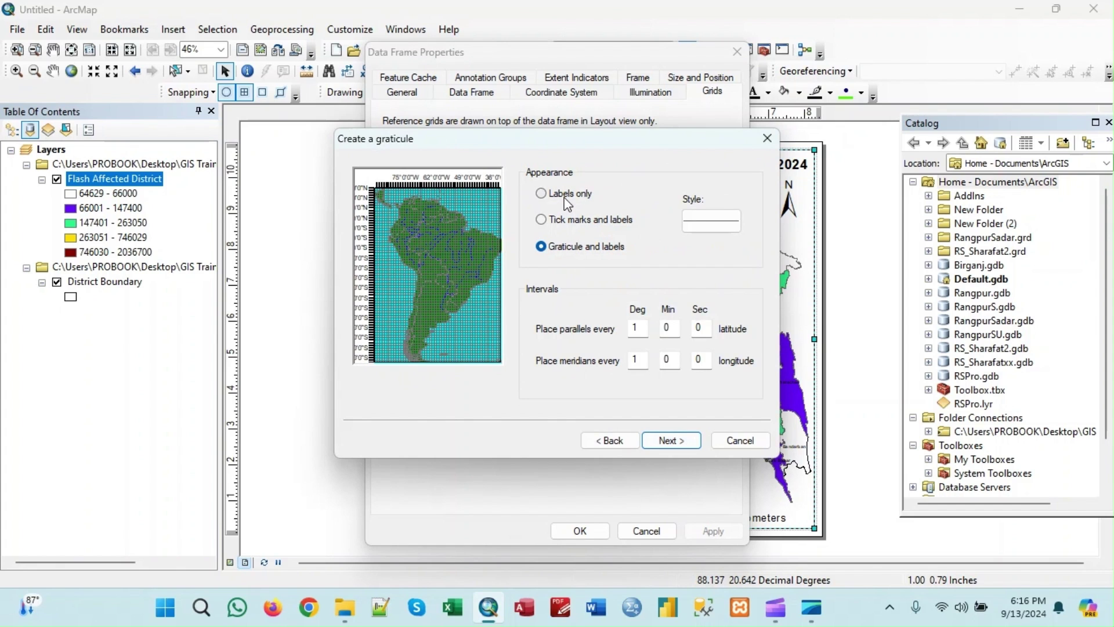
{"action": "left_click", "coordinate": [565, 199]}
{"action": "left_click", "coordinate": [682, 443]}
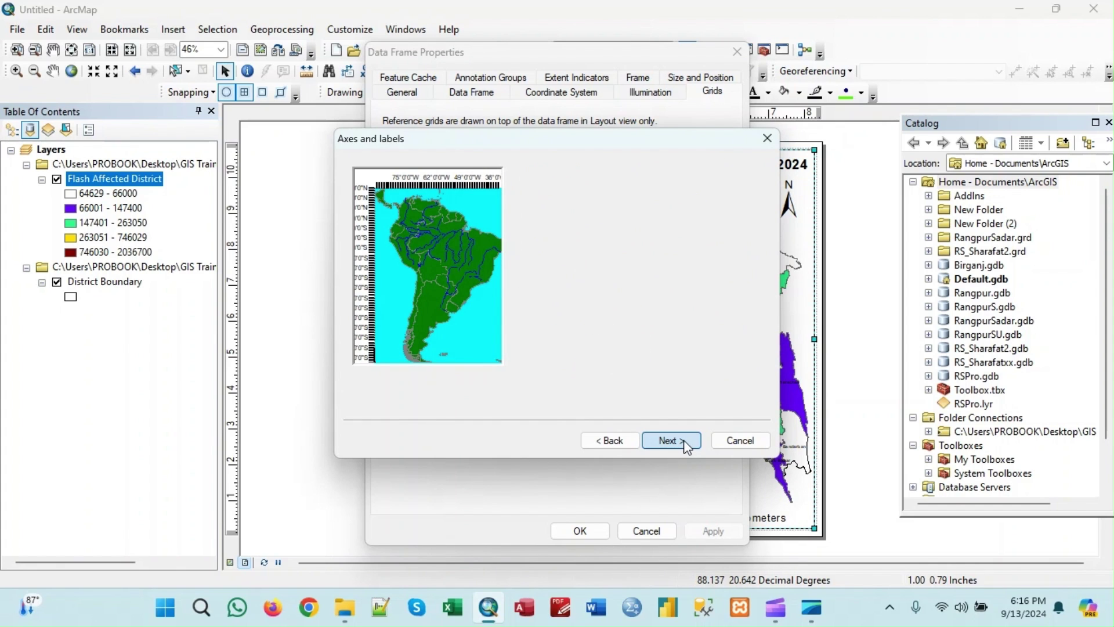
{"action": "left_click", "coordinate": [683, 443]}
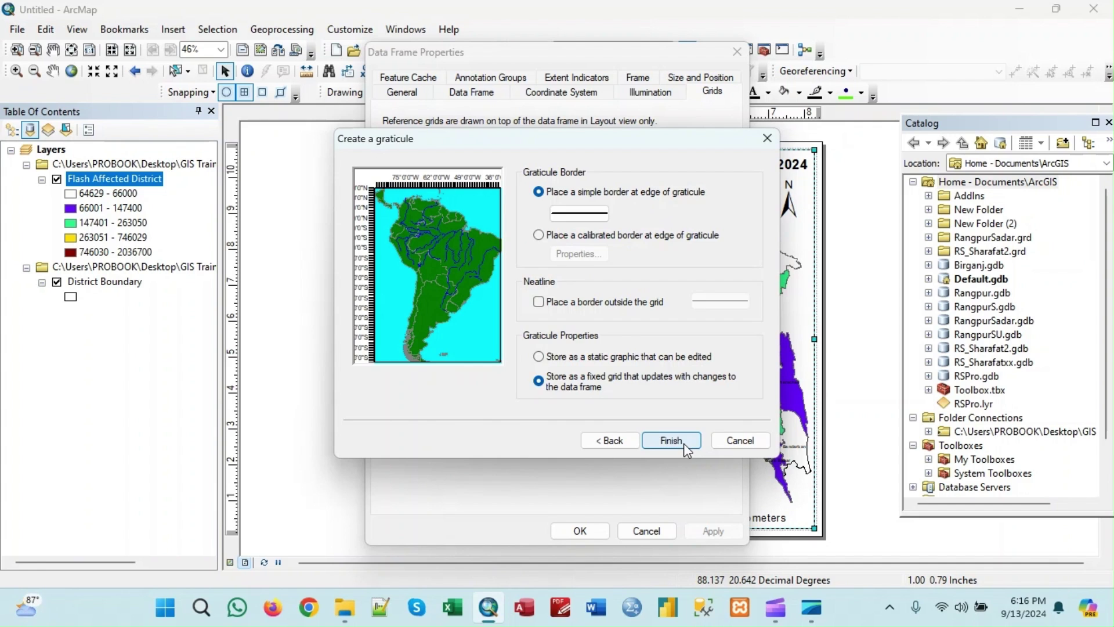
{"action": "left_click", "coordinate": [671, 440]}
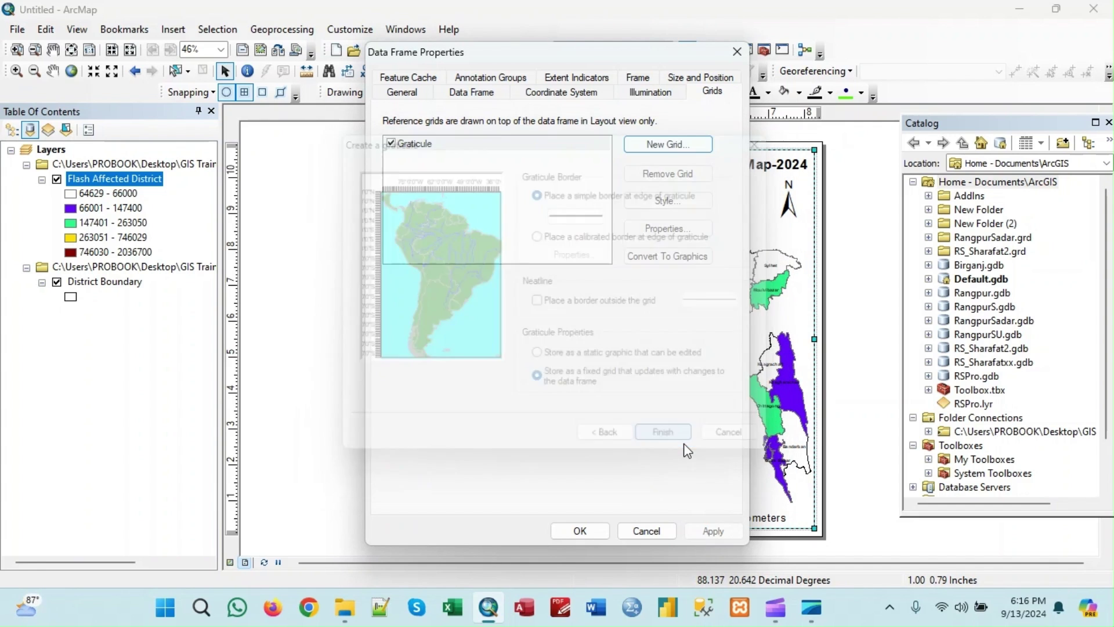
Turn on vertical label orientation for the left and right sides of the graticule.
{"action": "left_click", "coordinate": [683, 233]}
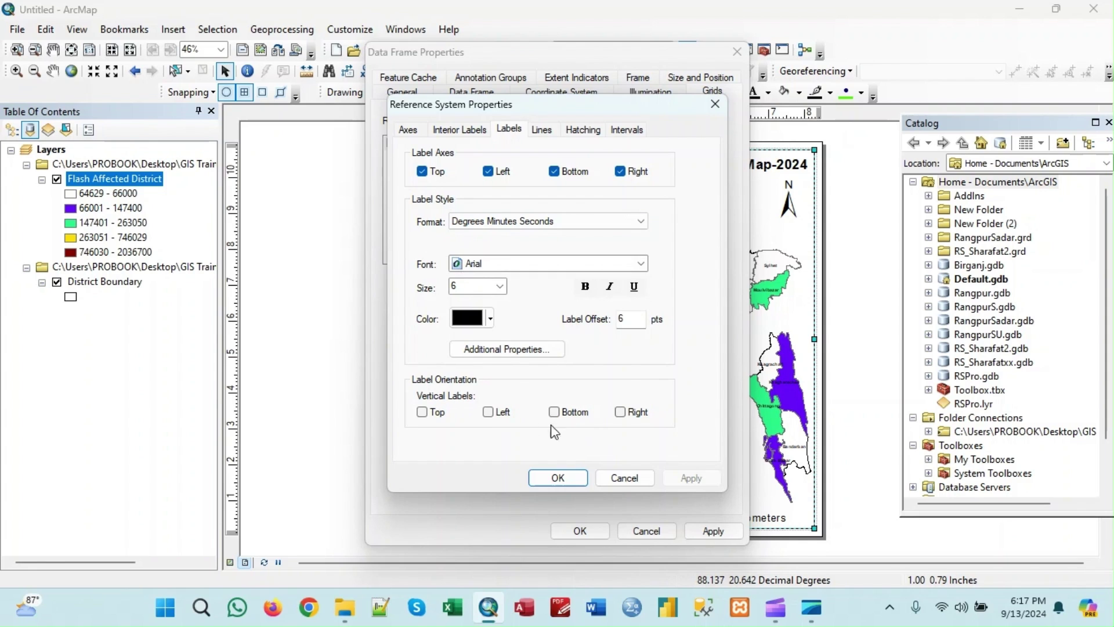
{"action": "left_click", "coordinate": [488, 412]}
{"action": "left_click", "coordinate": [620, 412]}
Display the graticule's major division and subdivision ticks inside the data frame and apply the grid to the layout.
{"action": "left_click", "coordinate": [407, 130]}
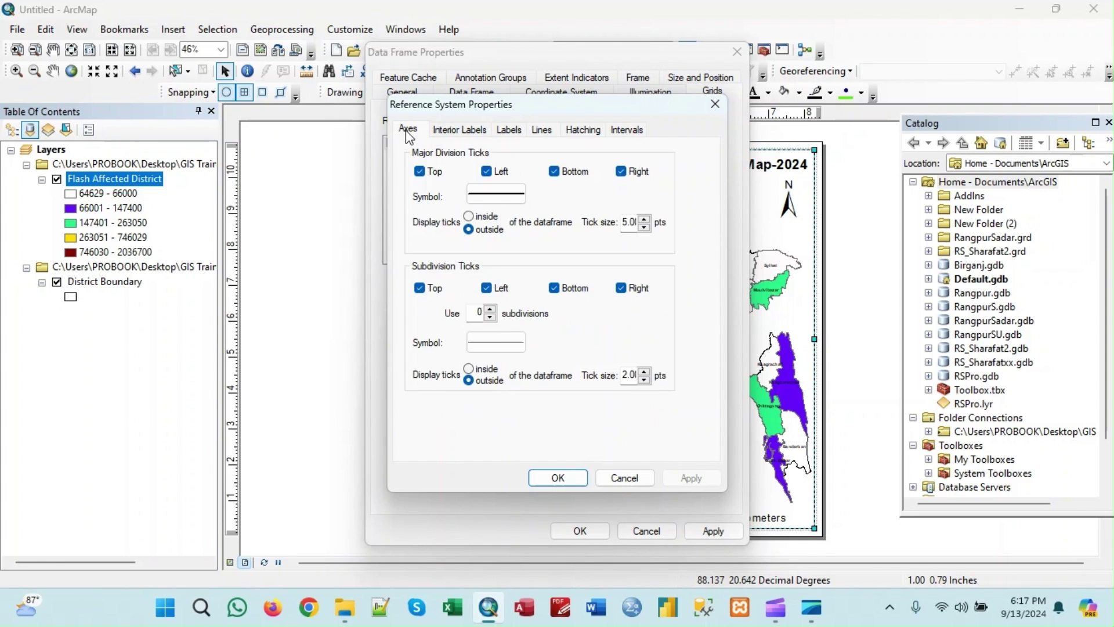
{"action": "left_click", "coordinate": [468, 216]}
{"action": "left_click", "coordinate": [468, 368]}
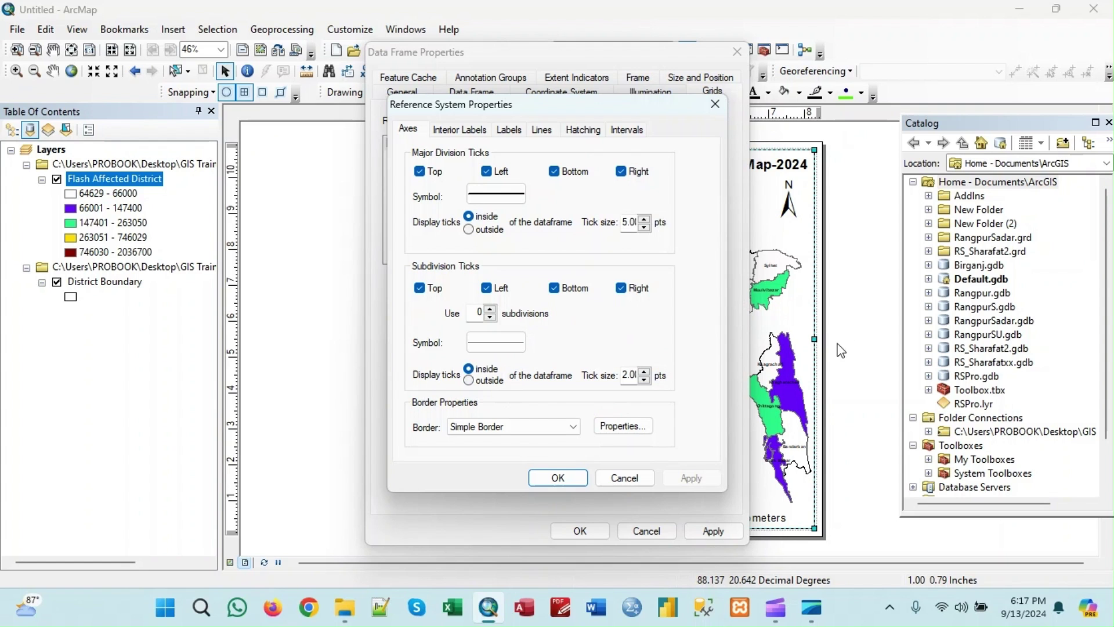
{"action": "left_click", "coordinate": [551, 478]}
{"action": "left_click", "coordinate": [579, 530]}
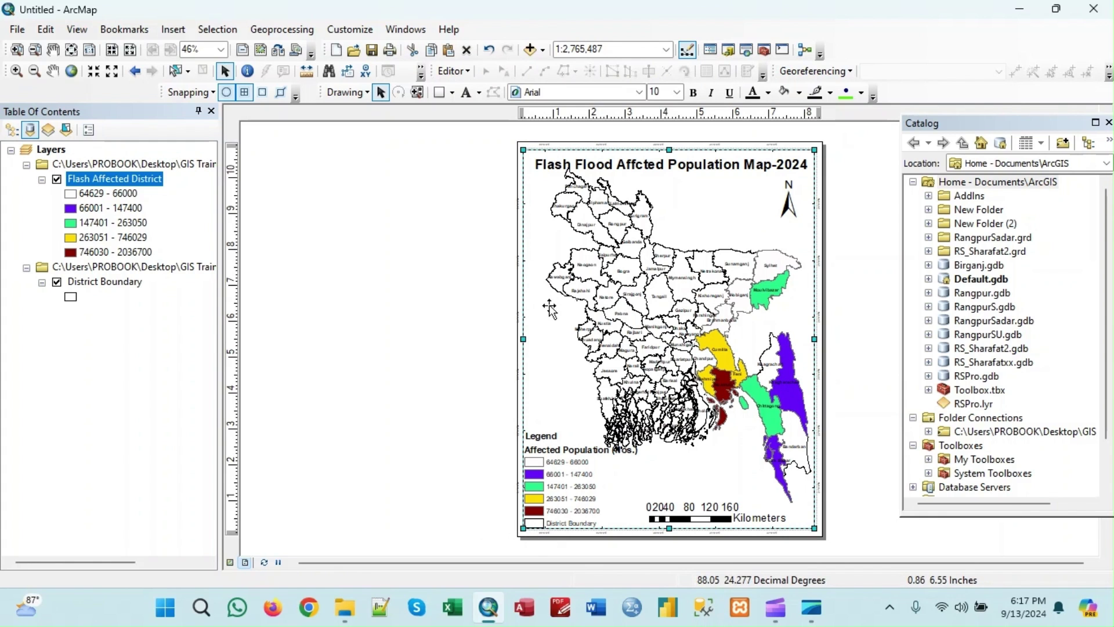
Shrink the data frame slightly at its left, right and top edges and shift it up to fit the grid labels on the page.
{"action": "left_click_drag", "start_coordinate": [530, 339], "coordinate": [531, 338]}
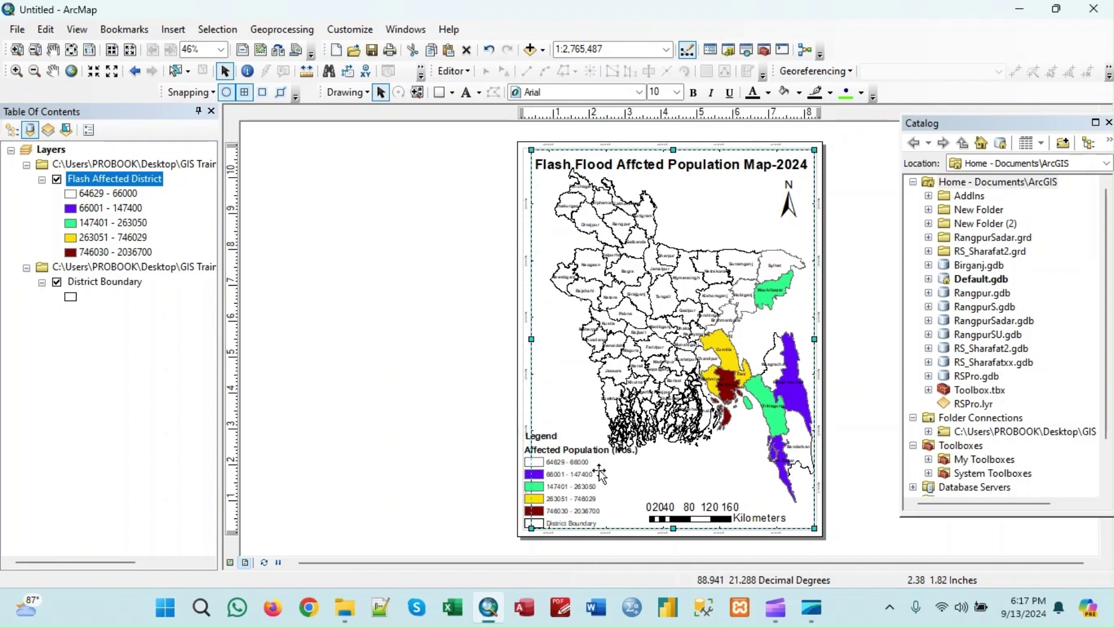
{"action": "left_click_drag", "start_coordinate": [814, 339], "coordinate": [810, 339]}
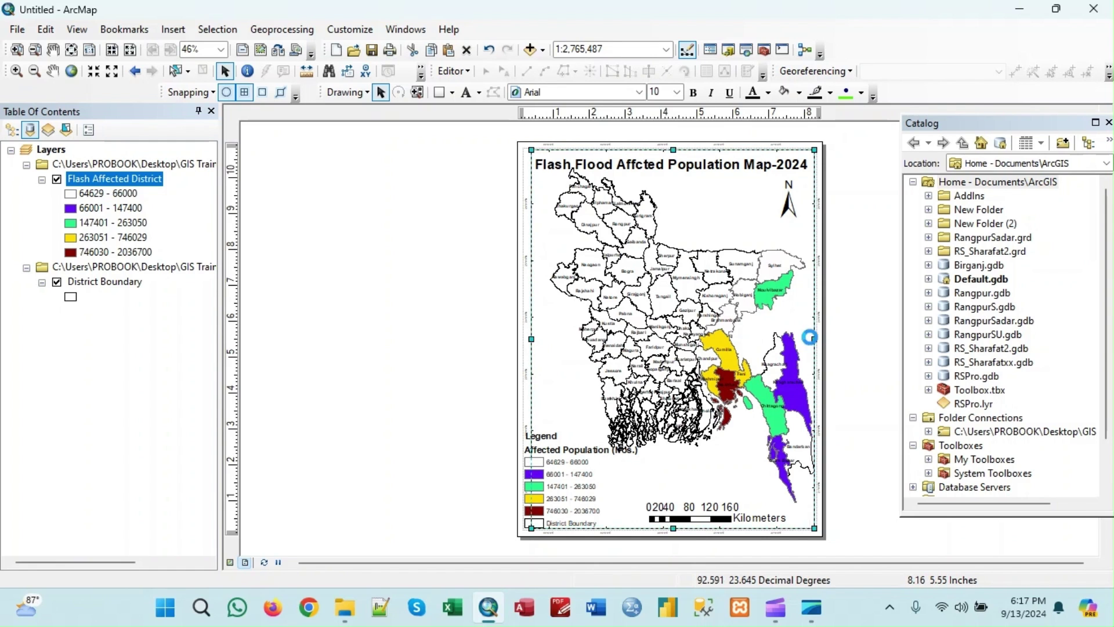
{"action": "left_click_drag", "start_coordinate": [675, 150], "coordinate": [674, 155]}
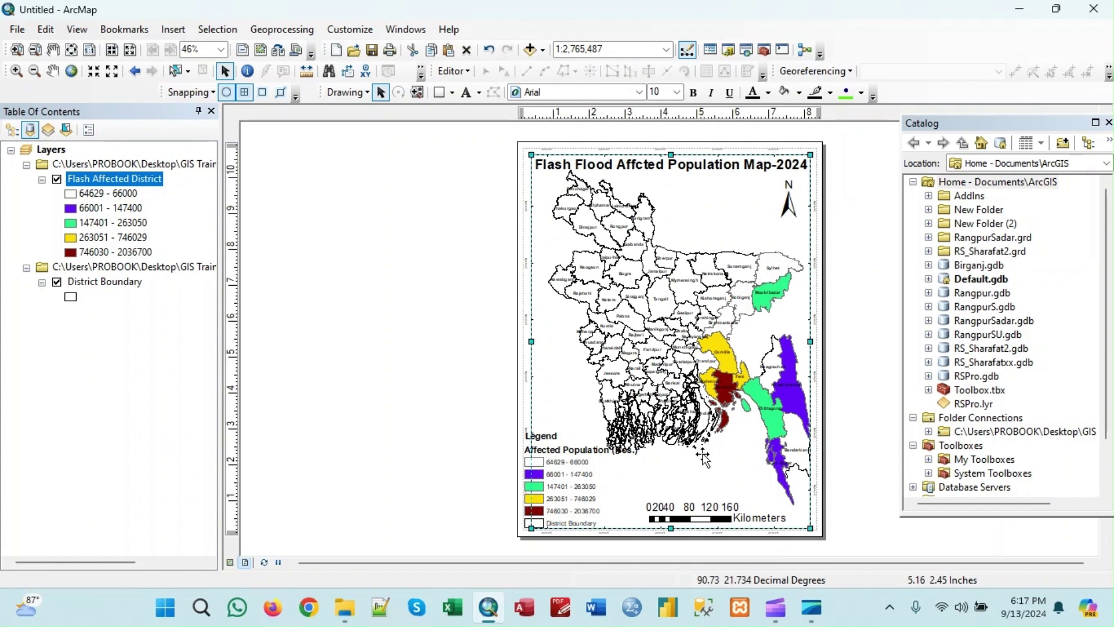
{"action": "left_click_drag", "start_coordinate": [681, 510], "coordinate": [684, 506]}
{"action": "left_click_drag", "start_coordinate": [677, 502], "coordinate": [679, 506]}
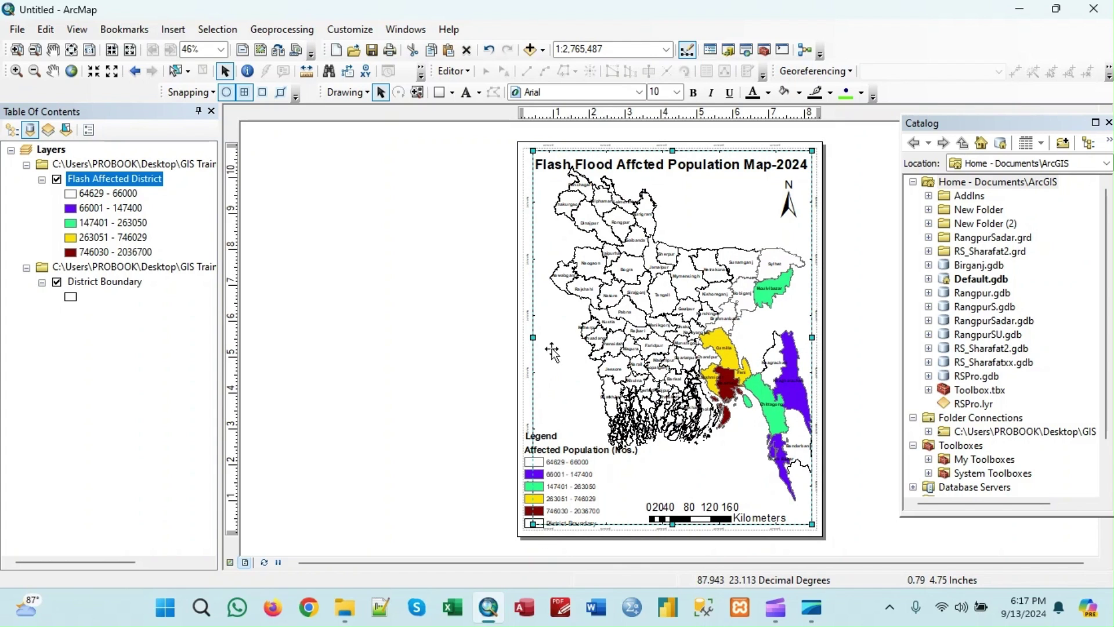
{"action": "left_click_drag", "start_coordinate": [532, 338], "coordinate": [532, 338]}
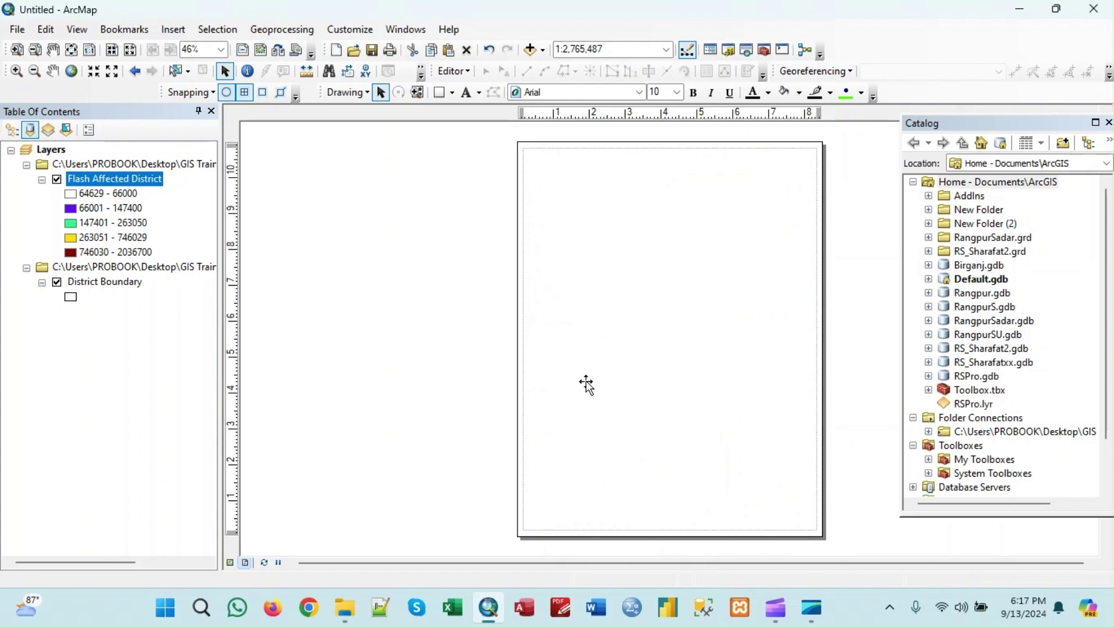
Move the grouped legend right and up inside the data frame, and extend the frame's left edge slightly outward.
{"action": "left_click_drag", "start_coordinate": [573, 499], "coordinate": [586, 498]}
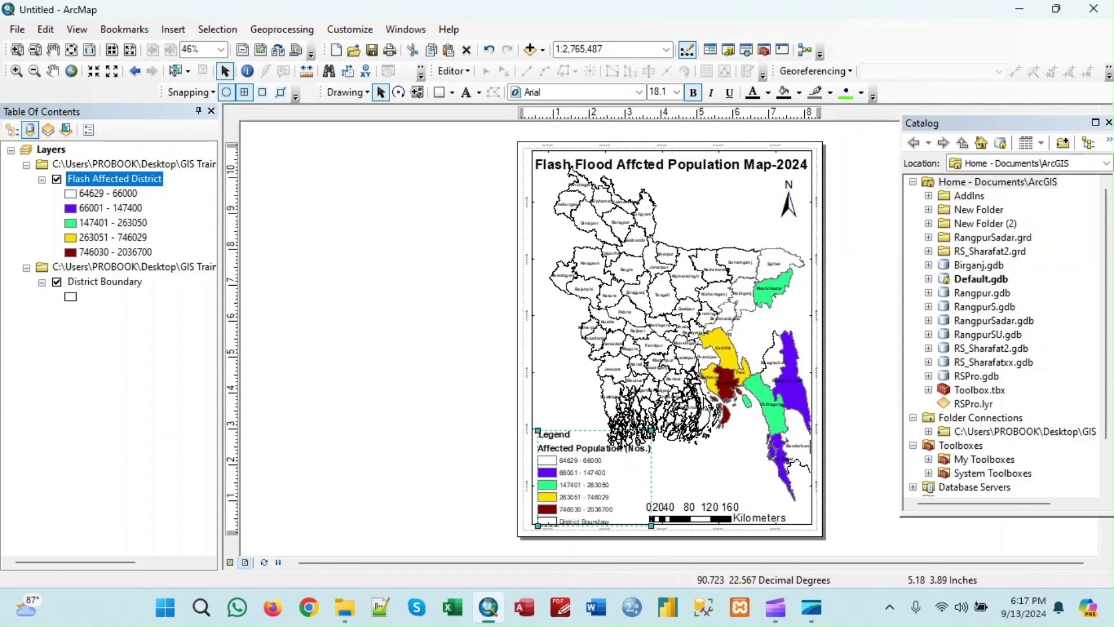
{"action": "left_click", "coordinate": [875, 340]}
{"action": "left_click_drag", "start_coordinate": [573, 476], "coordinate": [574, 471]}
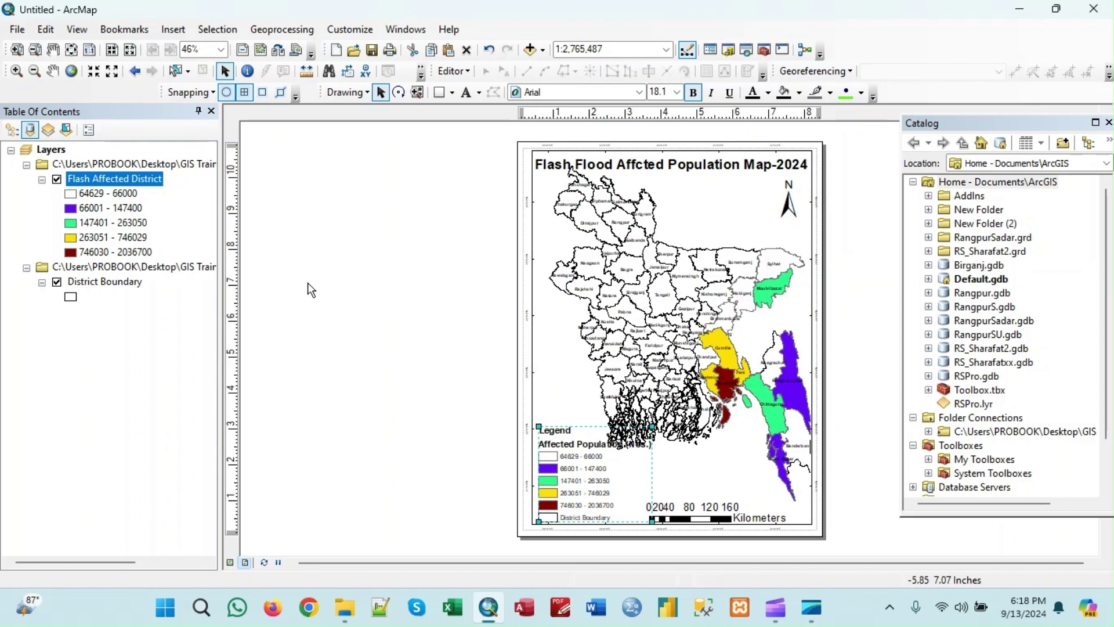
{"action": "left_click", "coordinate": [532, 296]}
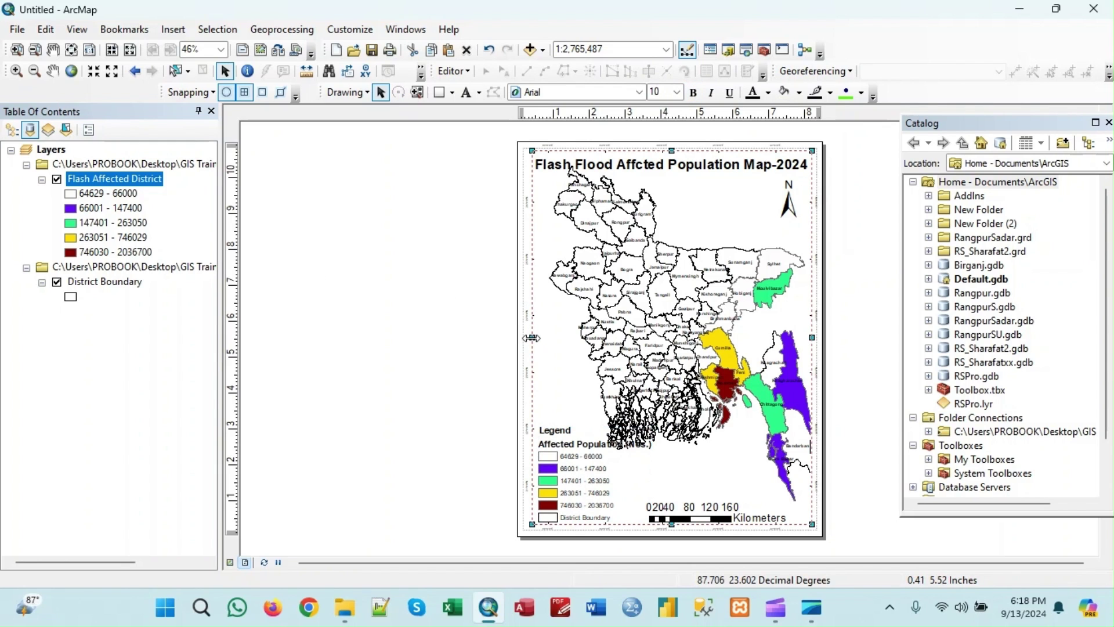
{"action": "left_click_drag", "start_coordinate": [532, 338], "coordinate": [529, 338]}
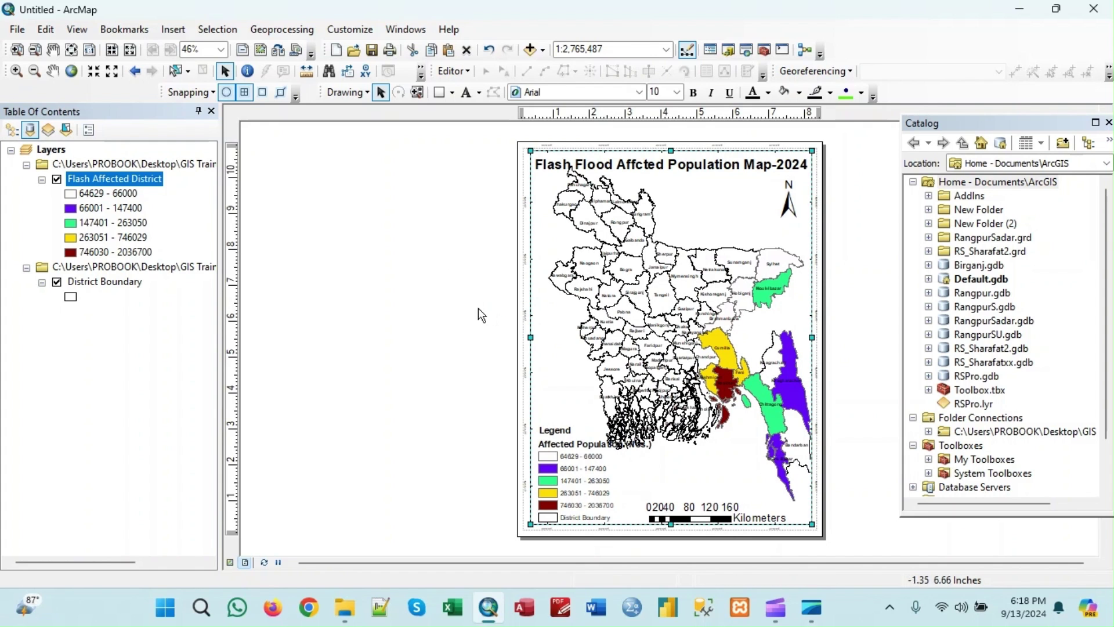
Nudge the scale bar up so it sits inside the lower border of the data frame.
{"action": "left_click", "coordinate": [726, 506]}
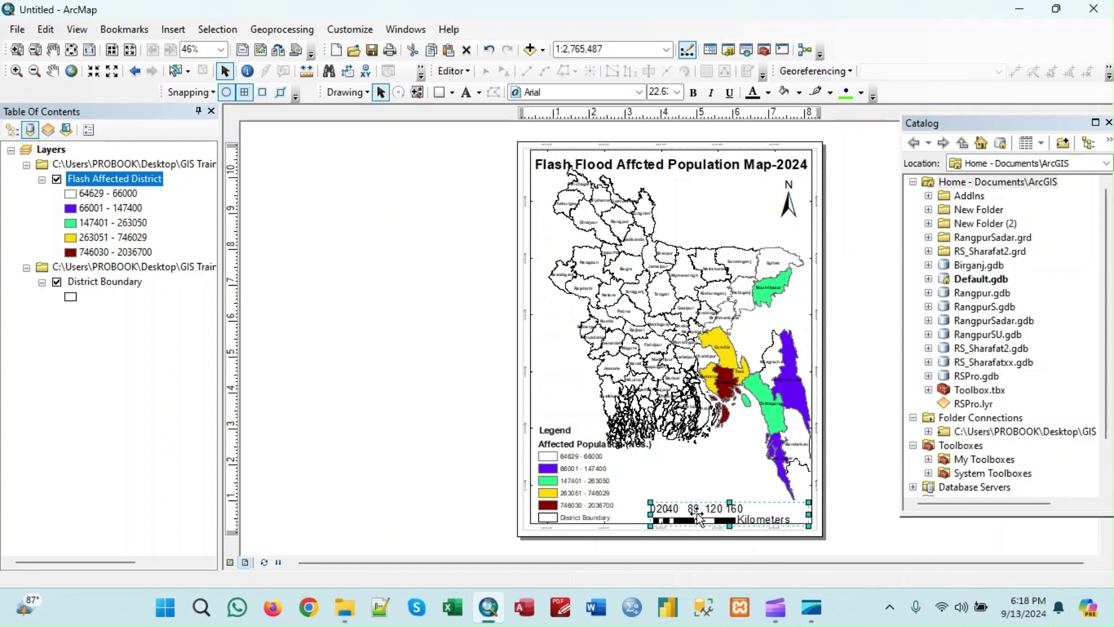
{"action": "left_click_drag", "start_coordinate": [698, 516], "coordinate": [697, 511]}
{"action": "left_click", "coordinate": [375, 386]}
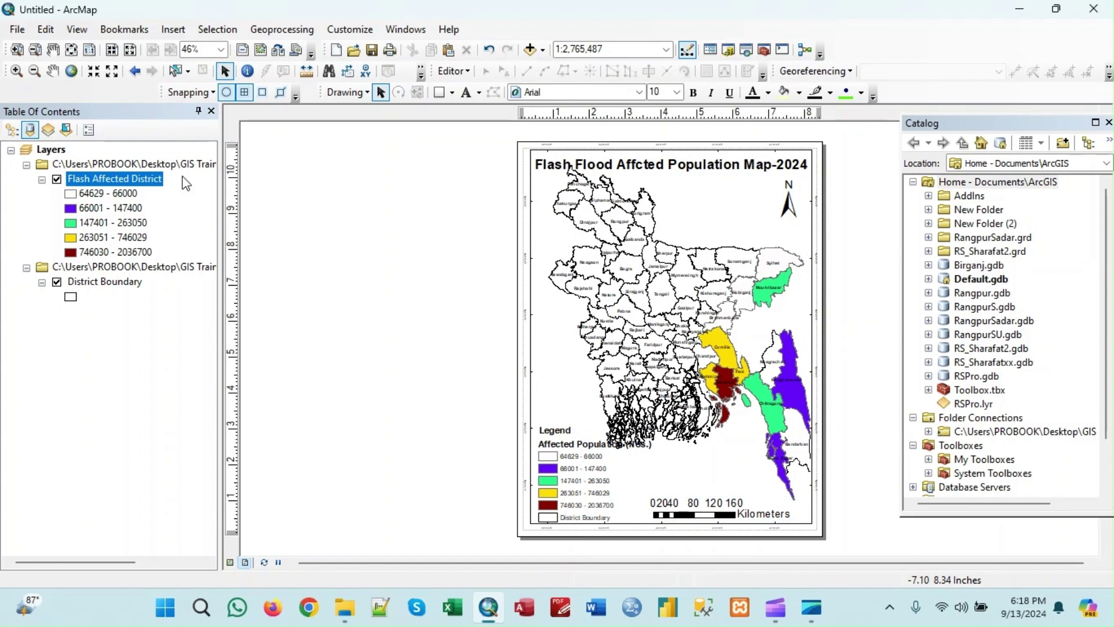
Start exporting the map as a JPEG and choose the Special folder as its destination.
{"action": "left_click", "coordinate": [17, 29]}
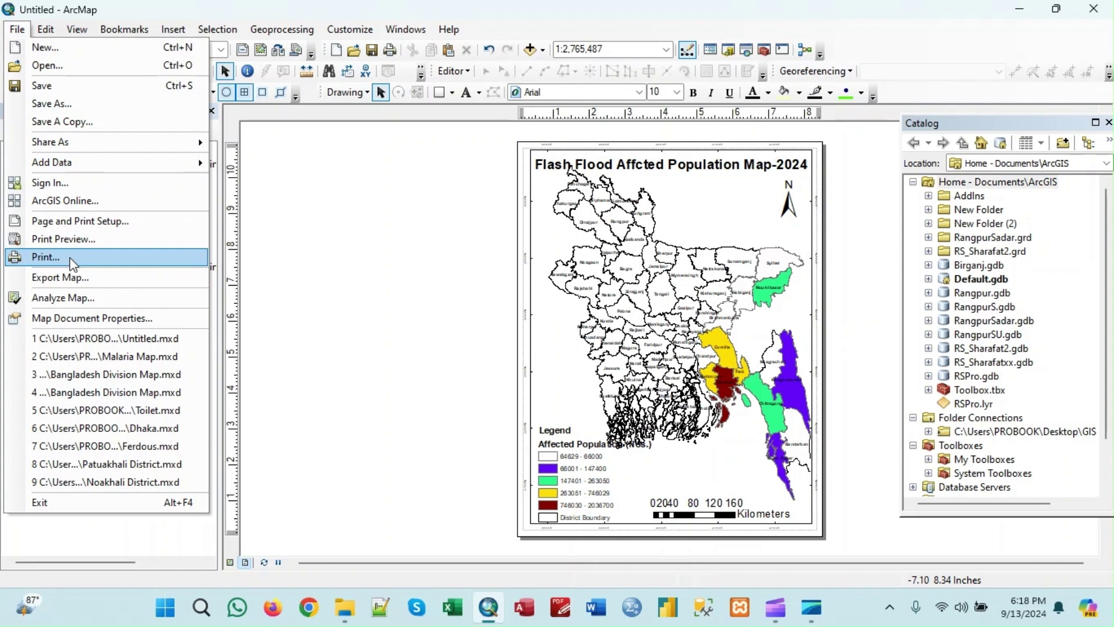
{"action": "left_click", "coordinate": [65, 279]}
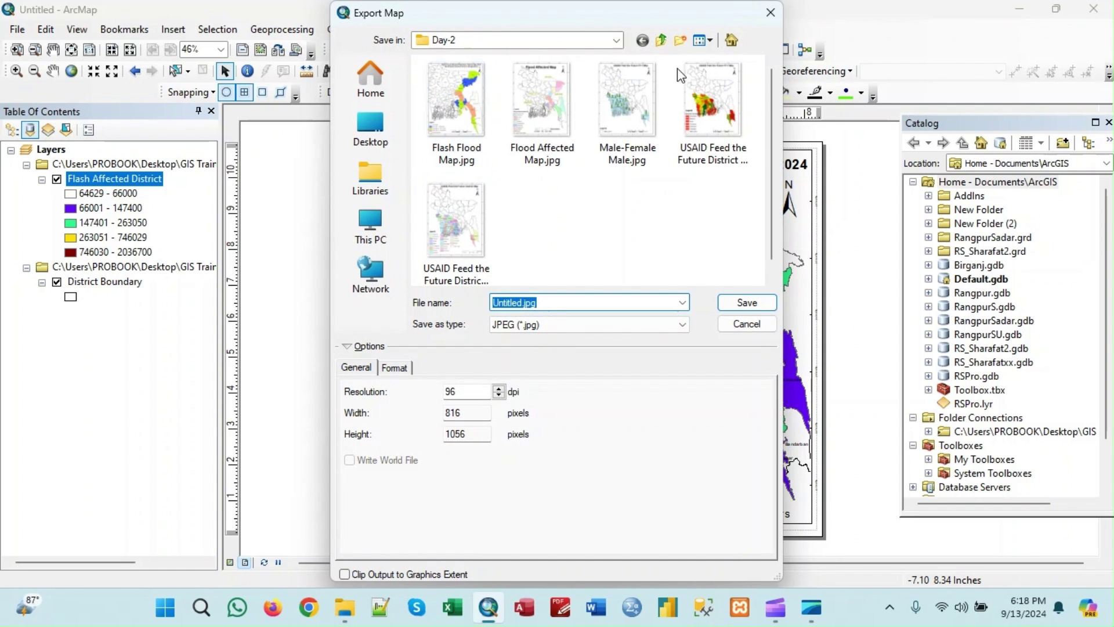
{"action": "left_click", "coordinate": [661, 40]}
{"action": "double_click", "coordinate": [445, 191]}
Name the export Flash Flood Affected Population District Map.jpg and save it.
{"action": "double_click", "coordinate": [521, 303]}
{"action": "left_click", "coordinate": [520, 304]}
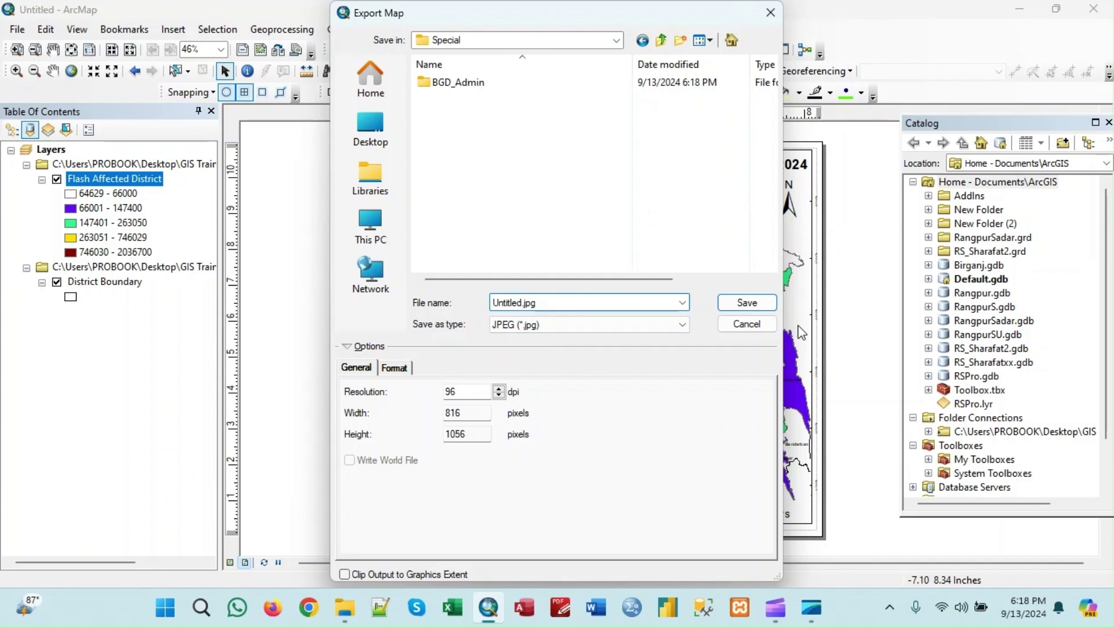
{"action": "key", "text": "BackSpace"}
{"action": "key", "text": "BackSpace"}
{"action": "key", "text": "BackSpace"}
{"action": "key", "text": "BackSpace"}
{"action": "key", "text": "BackSpace"}
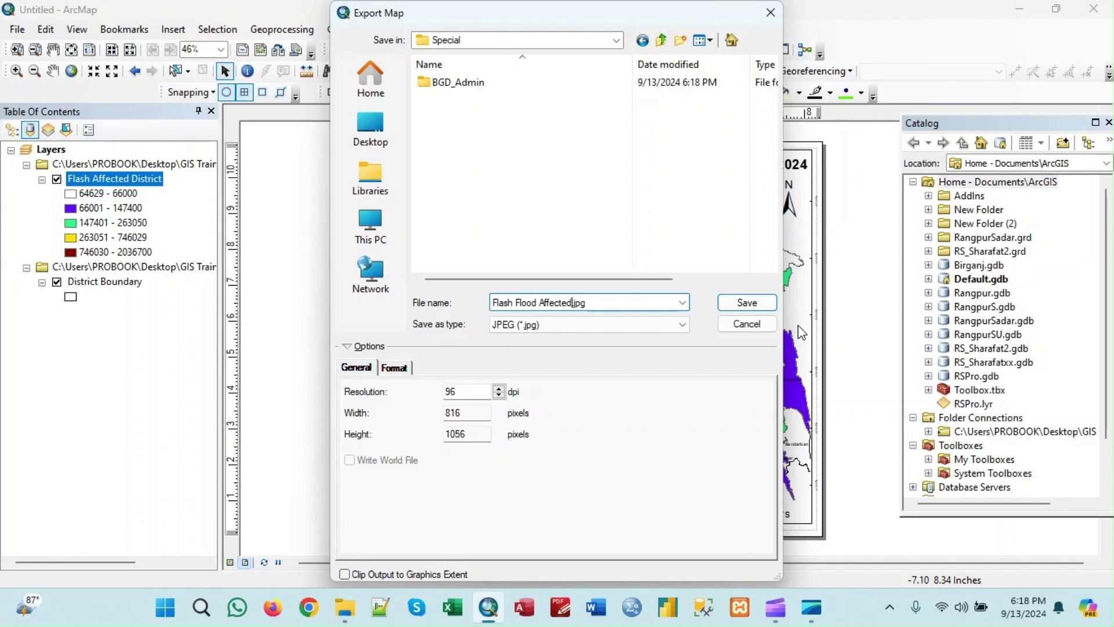
{"action": "type", "text": "Poo"}
{"action": "type", "text": "ulation D"}
{"action": "type", "text": "istrict Ma"}
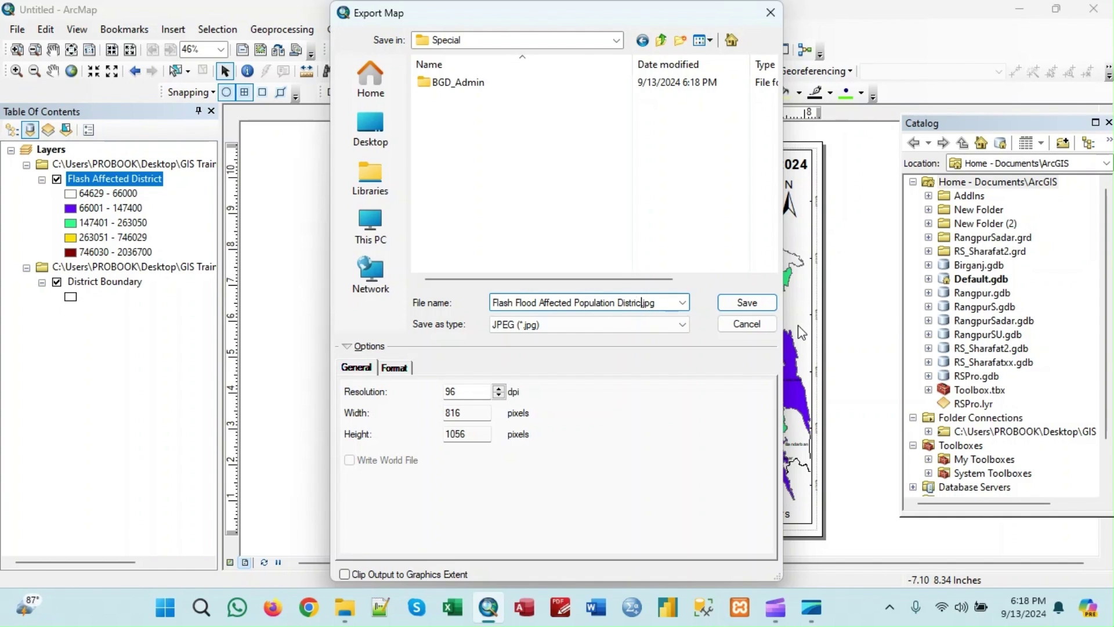
{"action": "type", "text": "p"}
{"action": "left_click", "coordinate": [746, 301]}
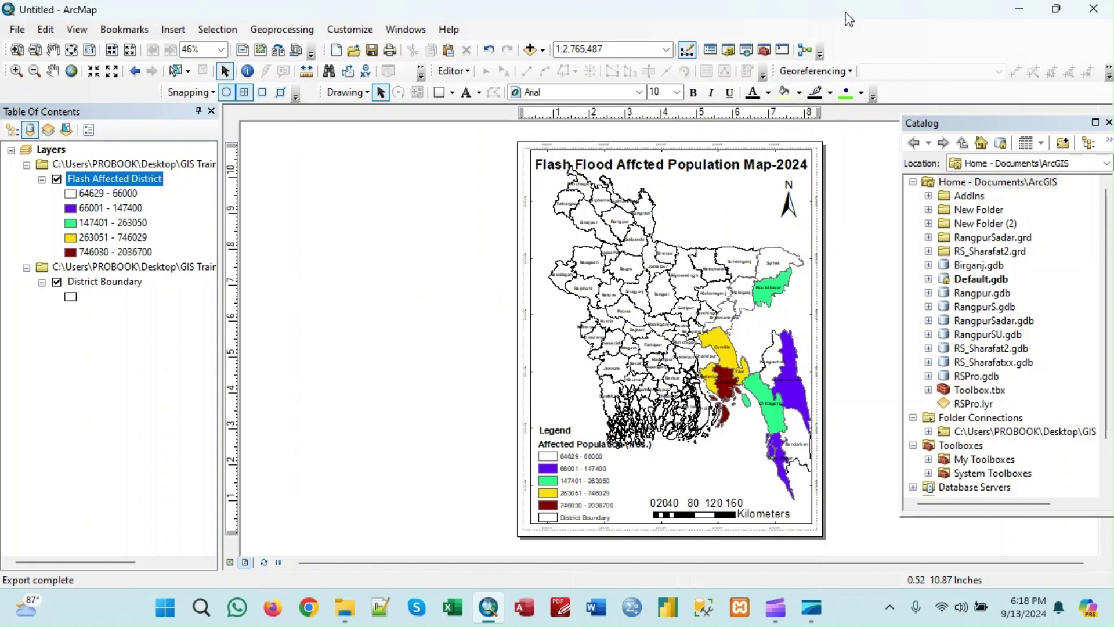
Switch to File Explorer and open the exported Flash Flood Affected Population District Map image from the Special folder.
{"action": "left_click", "coordinate": [1024, 14]}
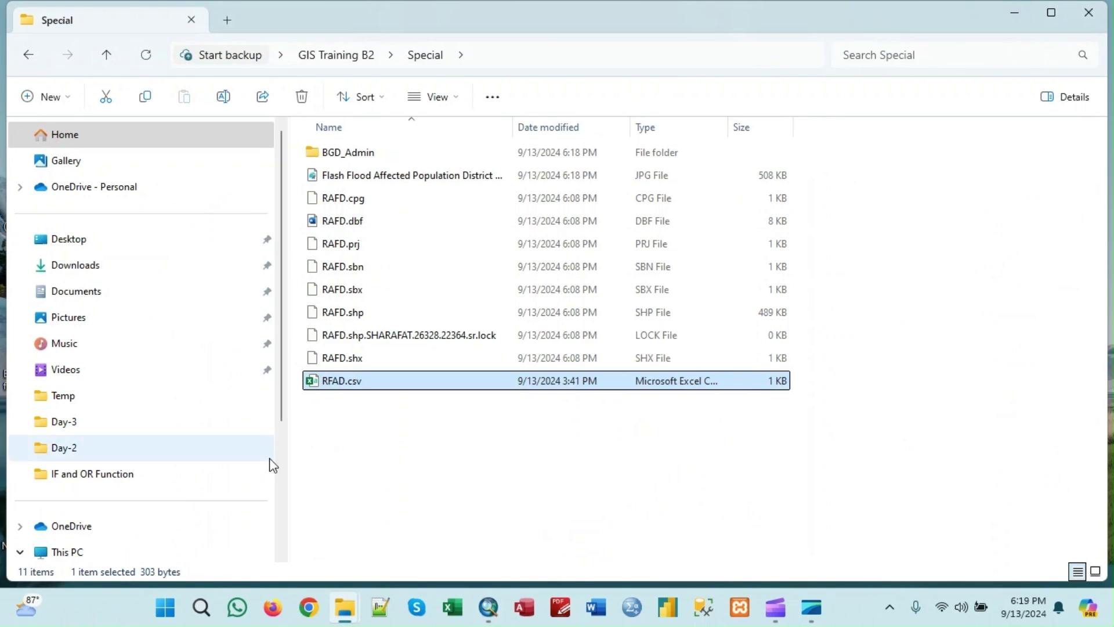
{"action": "left_click", "coordinate": [364, 175]}
{"action": "double_click", "coordinate": [364, 174]}
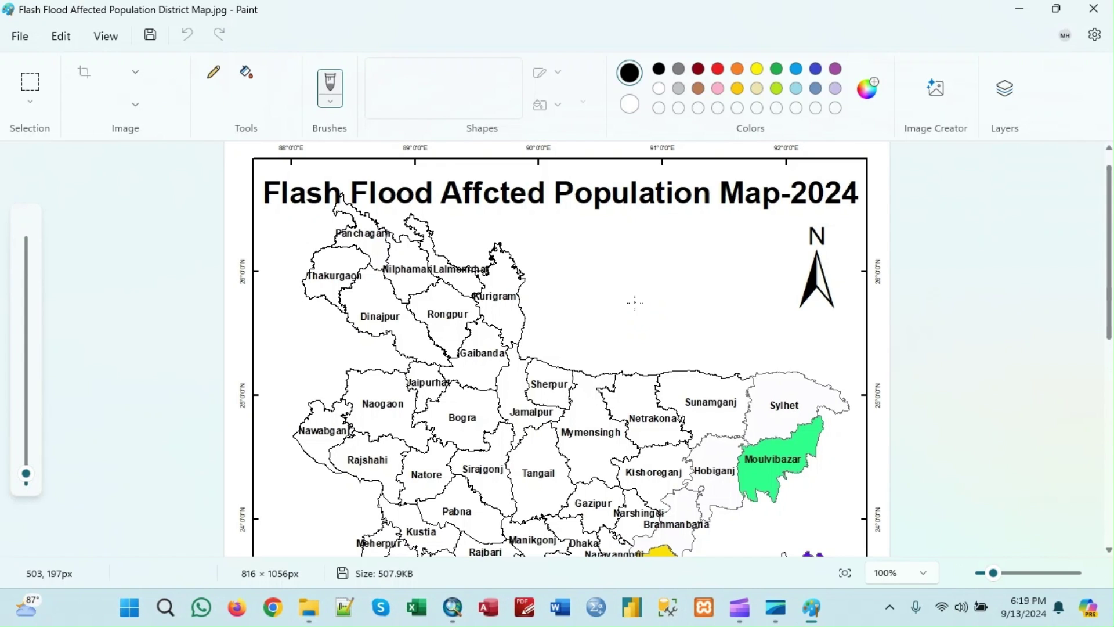
Examine the exported map image from top to bottom, checking the district labels, colors, legend, scale bar and grid labels.
{"action": "scroll", "coordinate": [562, 306], "scroll_direction": "down", "scroll_amount": 4, "text": "ctrl"}
{"action": "scroll", "coordinate": [538, 426], "scroll_direction": "down", "scroll_amount": 3}
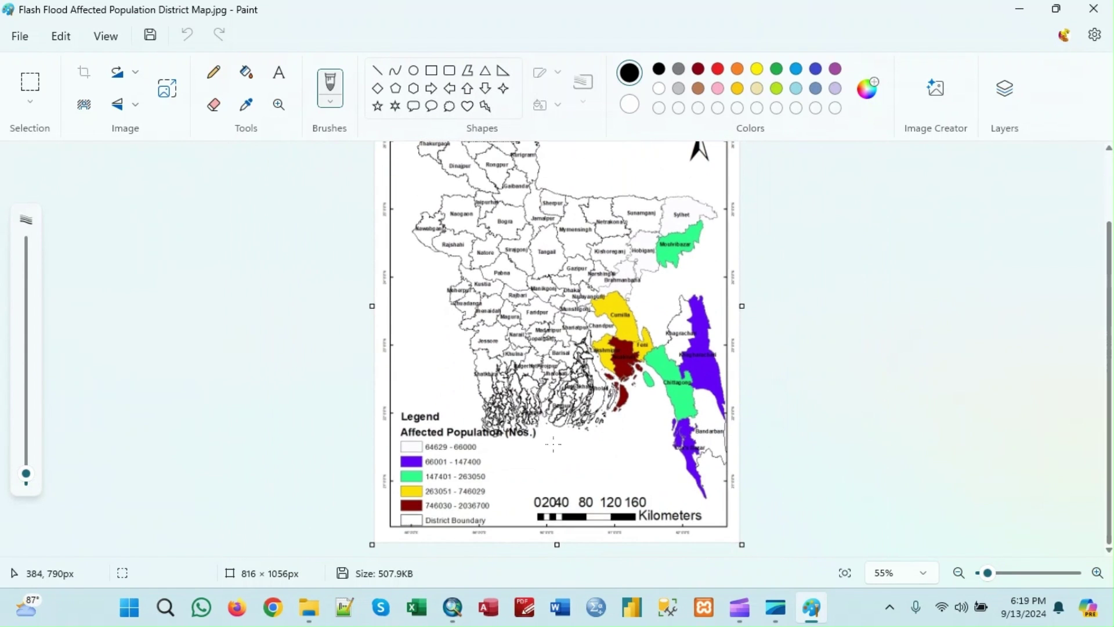
{"action": "scroll", "coordinate": [594, 400], "scroll_direction": "up", "scroll_amount": 3}
{"action": "scroll", "coordinate": [595, 395], "scroll_direction": "down", "scroll_amount": 3}
{"action": "scroll", "coordinate": [653, 396], "scroll_direction": "up", "scroll_amount": 3}
{"action": "scroll", "coordinate": [703, 399], "scroll_direction": "down", "scroll_amount": 3}
{"action": "scroll", "coordinate": [703, 399], "scroll_direction": "up", "scroll_amount": 3}
{"action": "scroll", "coordinate": [704, 400], "scroll_direction": "up", "scroll_amount": 2}
{"action": "scroll", "coordinate": [704, 401], "scroll_direction": "up", "scroll_amount": 1}
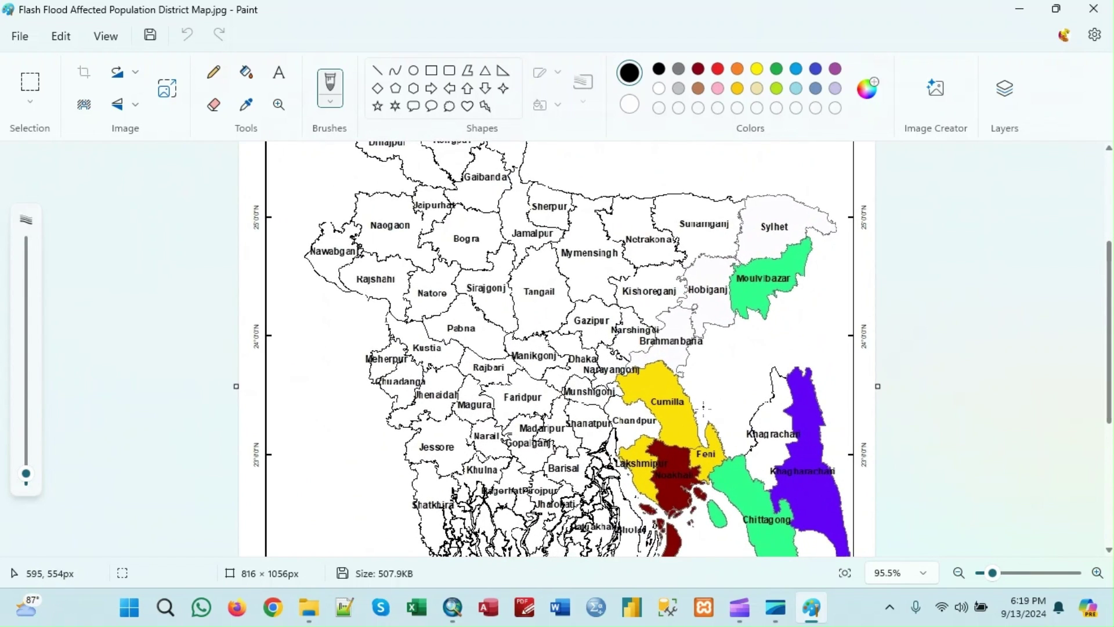
{"action": "scroll", "coordinate": [650, 388], "scroll_direction": "down", "scroll_amount": 5}
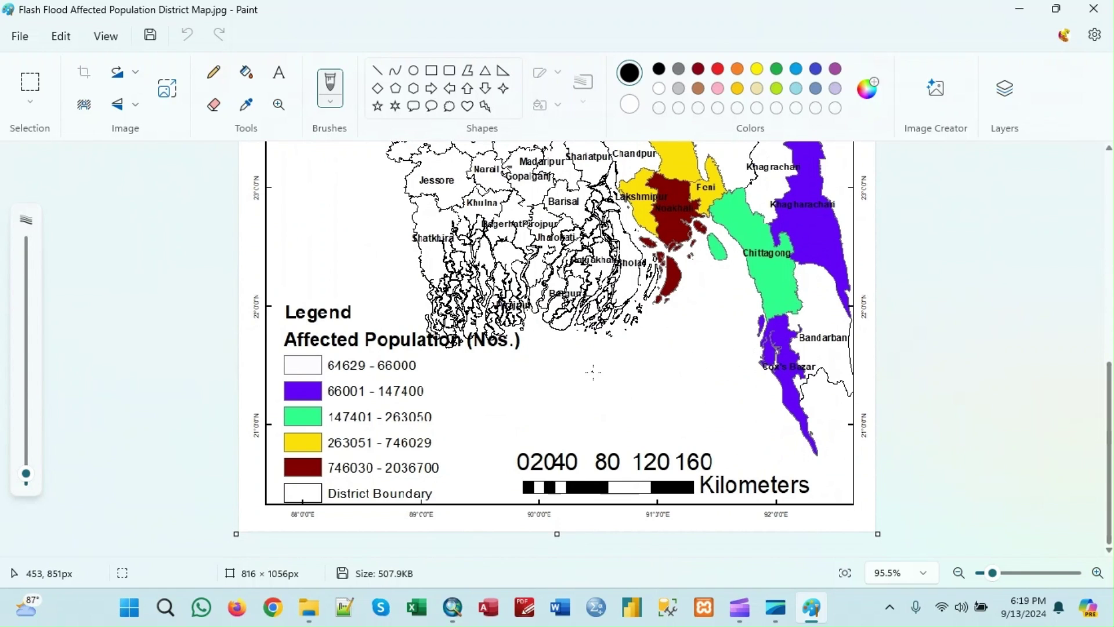
{"action": "scroll", "coordinate": [594, 373], "scroll_direction": "up", "scroll_amount": 5}
{"action": "scroll", "coordinate": [694, 411], "scroll_direction": "down", "scroll_amount": 4}
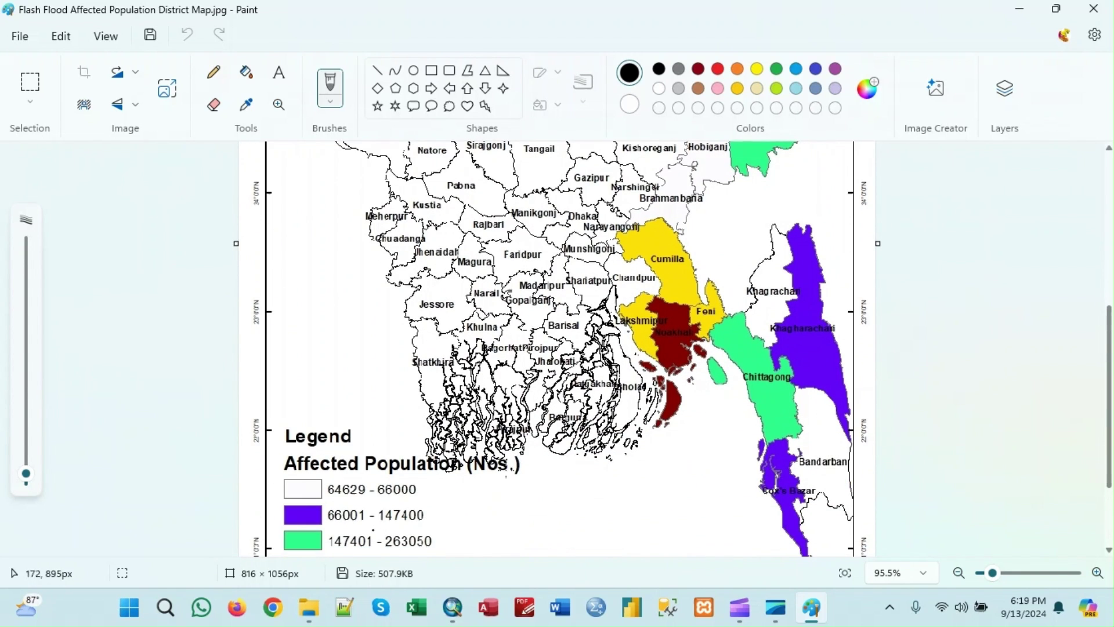
Finish checking the exported map image, close it and the Special folder window, and switch back to ArcMap.
{"action": "scroll", "coordinate": [693, 411], "scroll_direction": "down", "scroll_amount": 1}
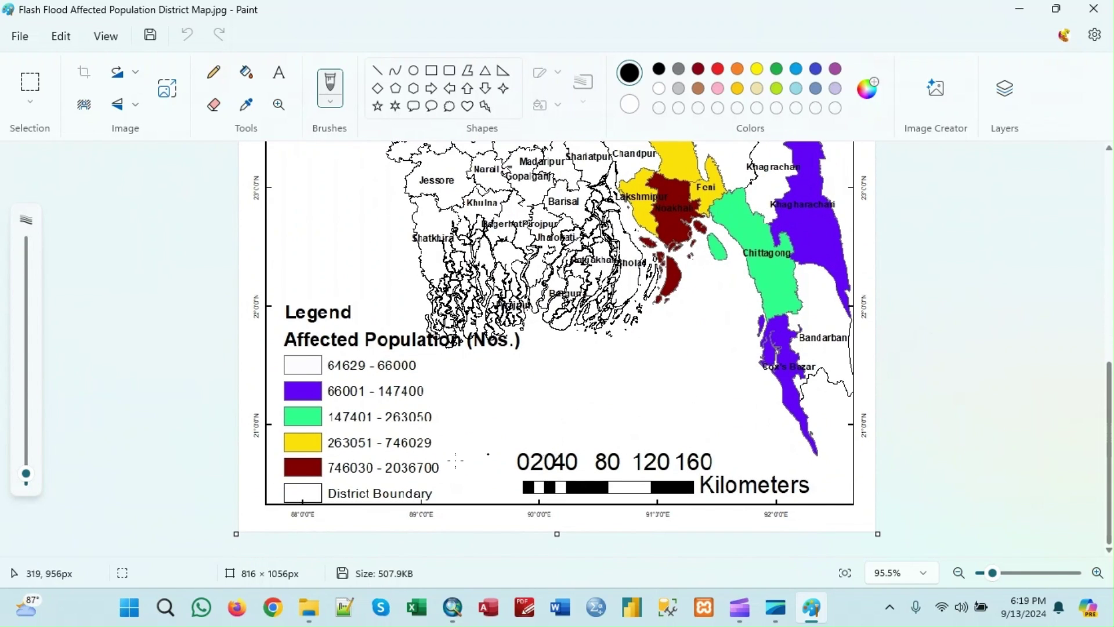
{"action": "scroll", "coordinate": [763, 398], "scroll_direction": "up", "scroll_amount": 8}
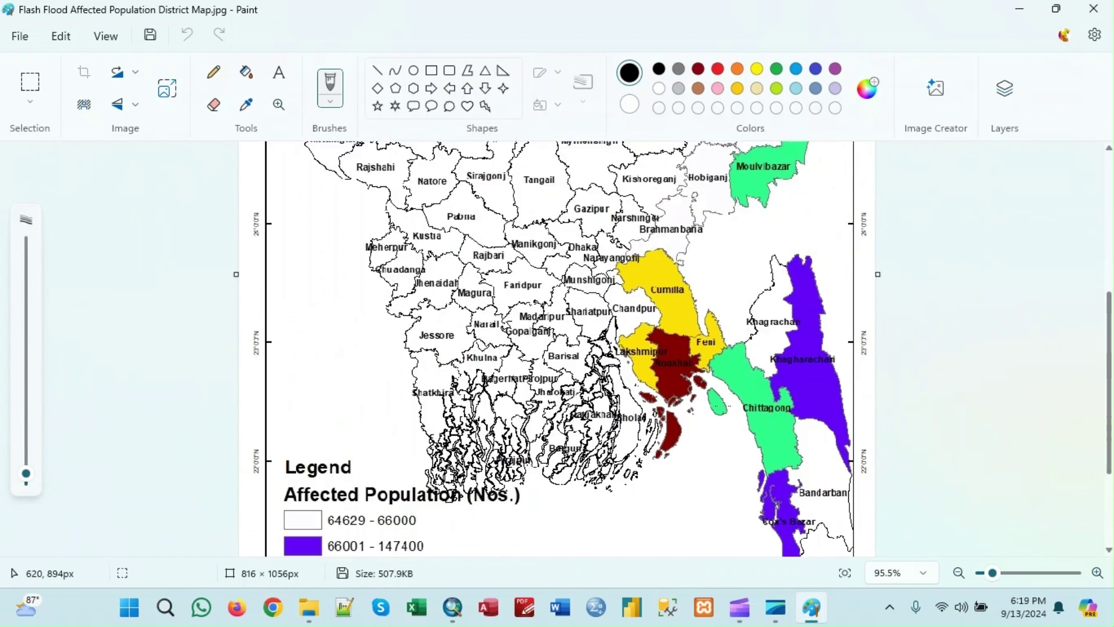
{"action": "left_click", "coordinate": [1093, 8]}
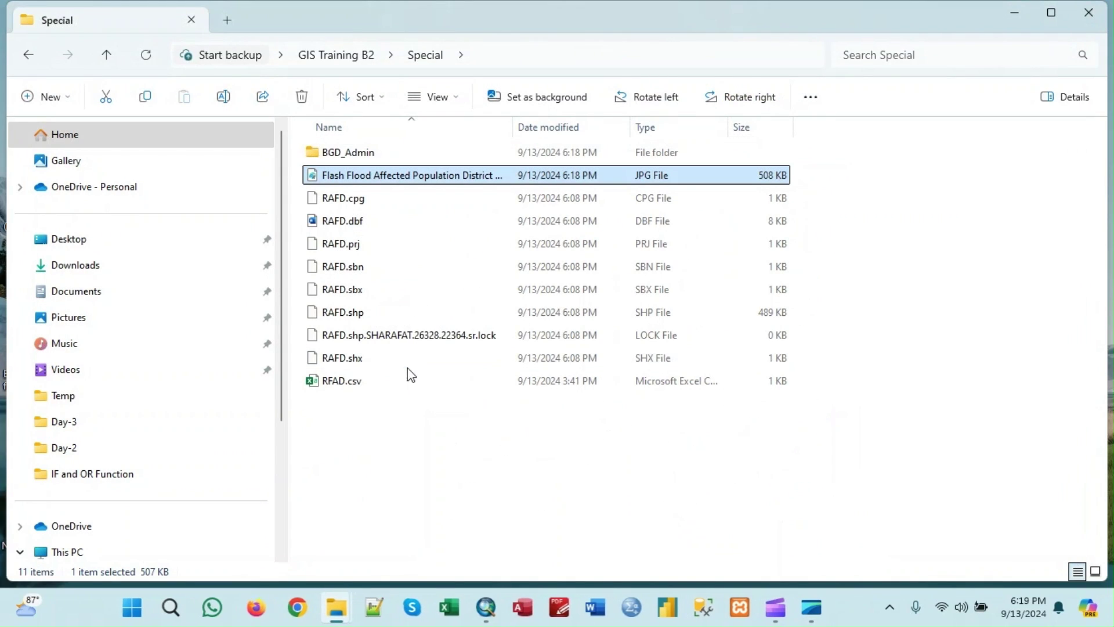
{"action": "left_click", "coordinate": [1091, 10]}
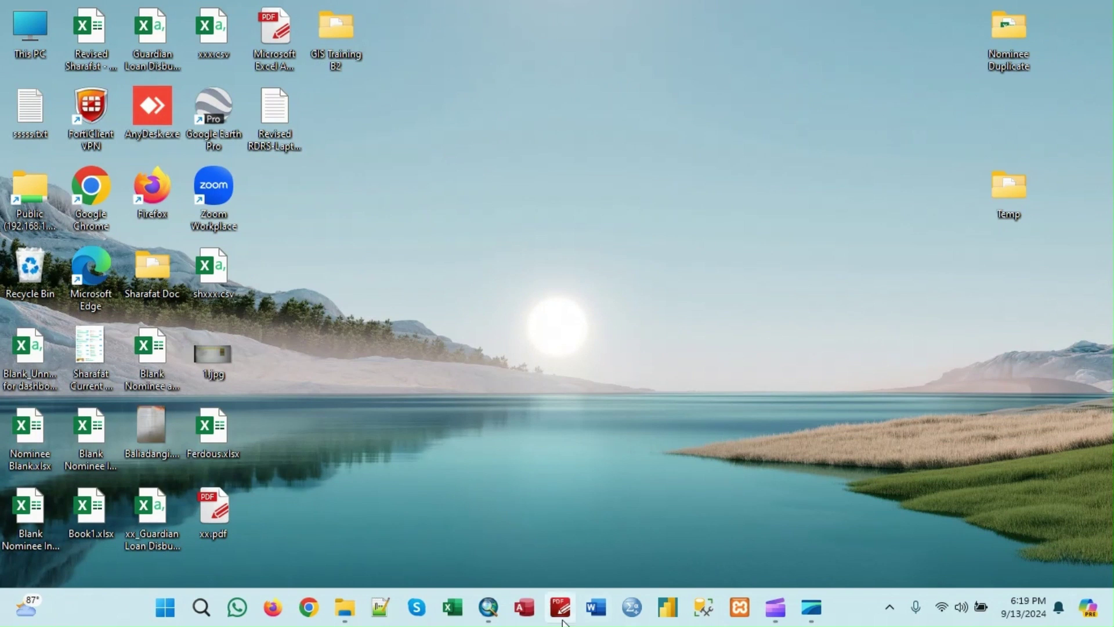
{"action": "mouse_move", "coordinate": [488, 606]}
{"action": "left_click", "coordinate": [455, 483]}
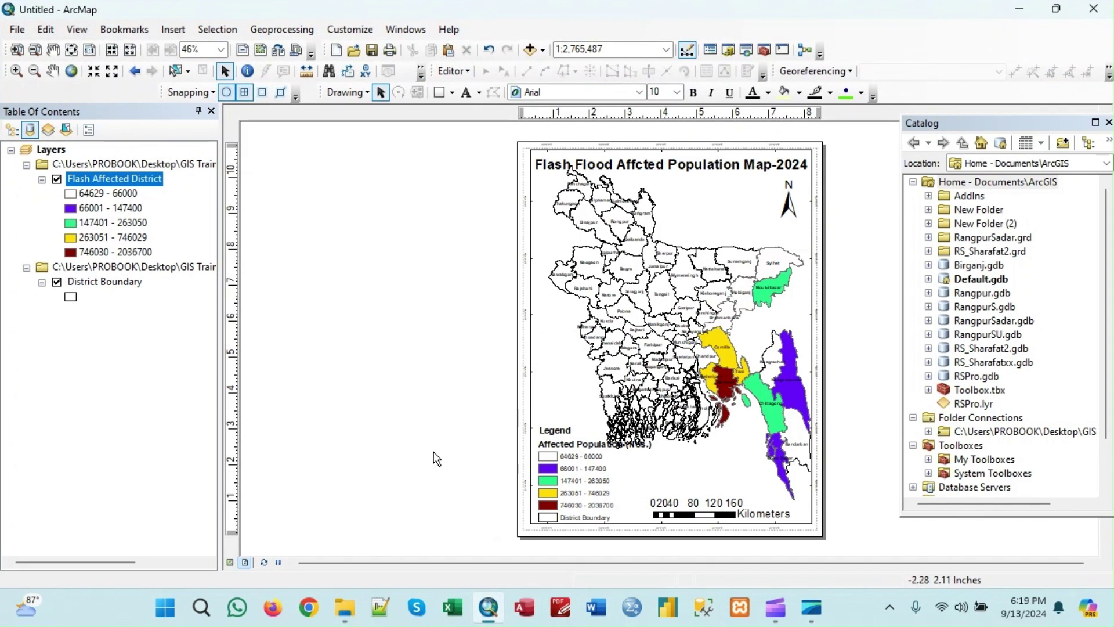
Start saving a named copy of the map document and choose the Special folder inside GIS Training B2 as its destination.
{"action": "left_click", "coordinate": [17, 30]}
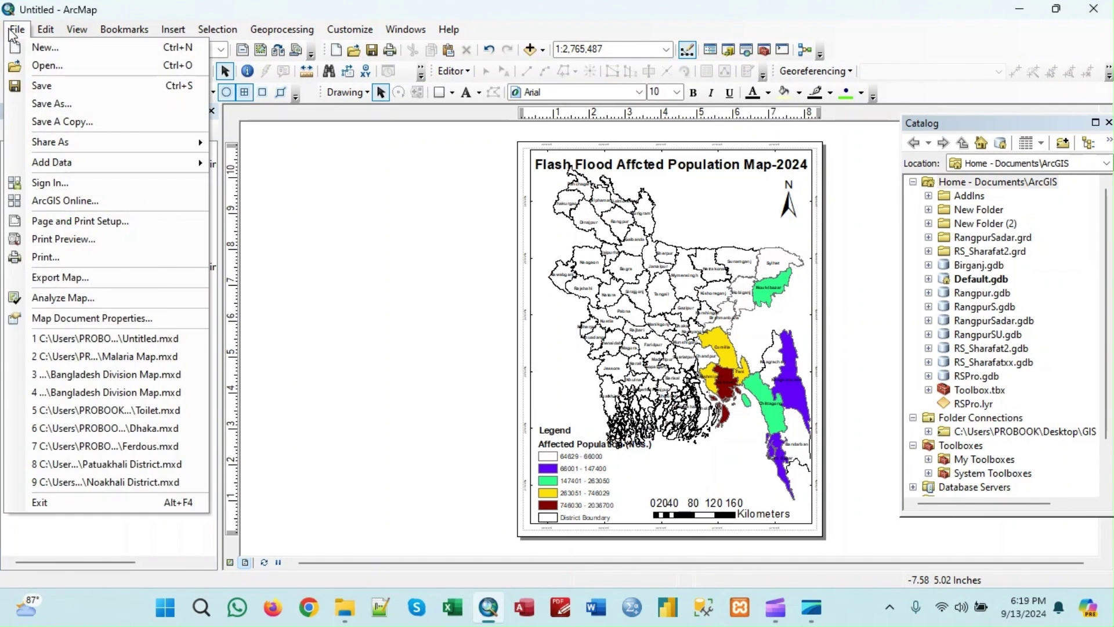
{"action": "left_click", "coordinate": [51, 110]}
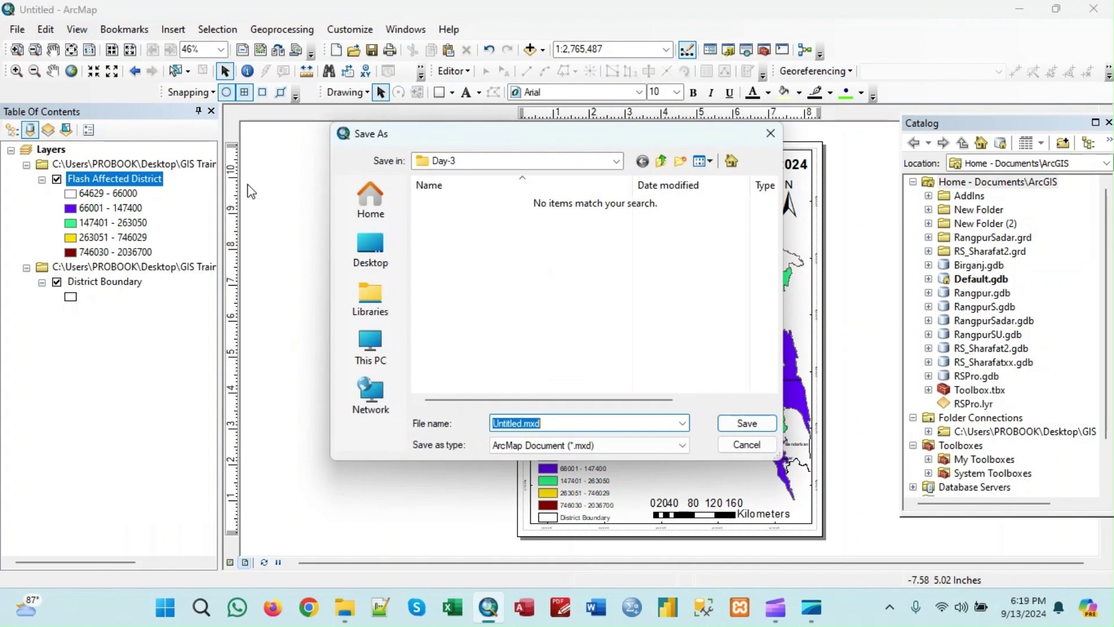
{"action": "left_click", "coordinate": [662, 162]}
{"action": "left_click", "coordinate": [449, 315]}
{"action": "double_click", "coordinate": [448, 316]}
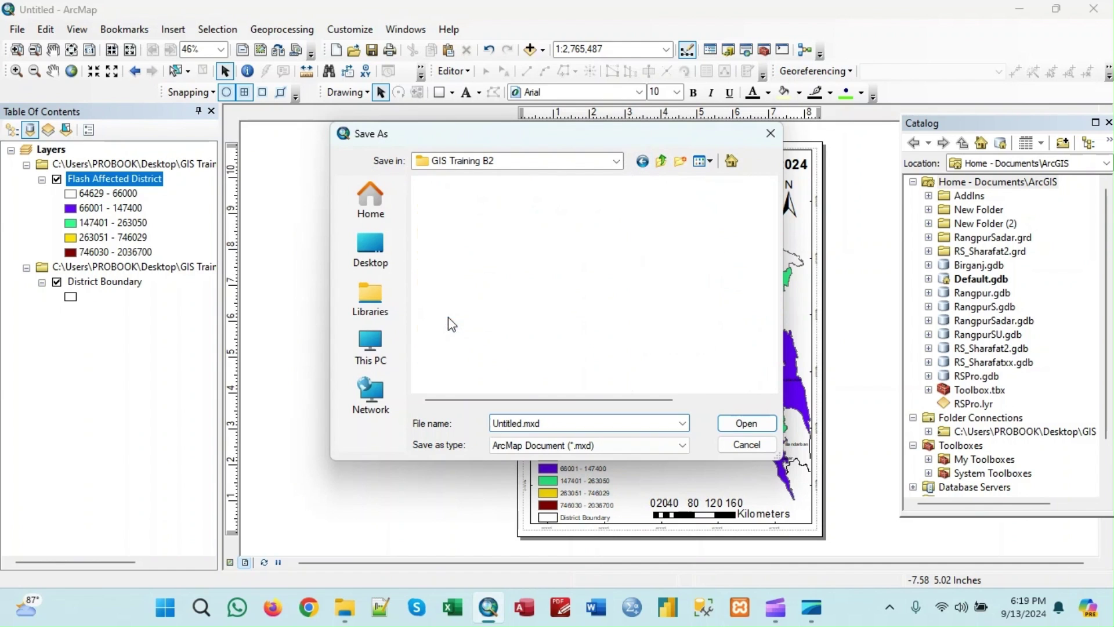
Name the map document RFAM.mxd and save it.
{"action": "double_click", "coordinate": [520, 427]}
{"action": "left_click", "coordinate": [523, 425]}
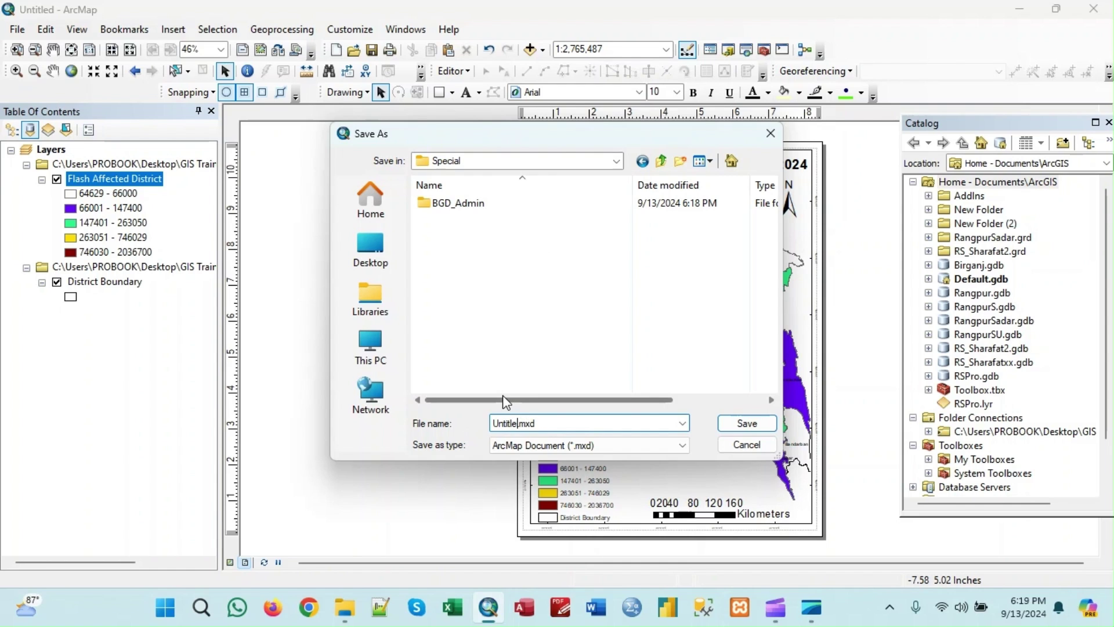
{"action": "key", "text": "BackSpace"}
{"action": "key", "text": "BackSpace"}
{"action": "key", "text": "BackSpace"}
{"action": "key", "text": "BackSpace"}
{"action": "type", "text": "R"}
{"action": "left_click", "coordinate": [747, 423]}
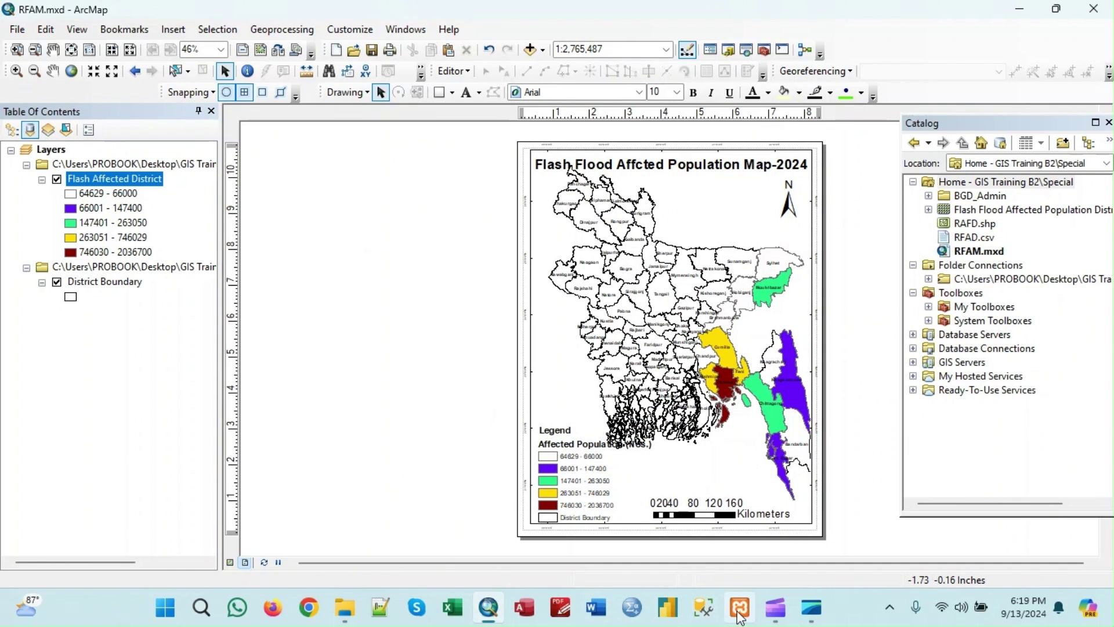
{"action": "left_click", "coordinate": [811, 614]}
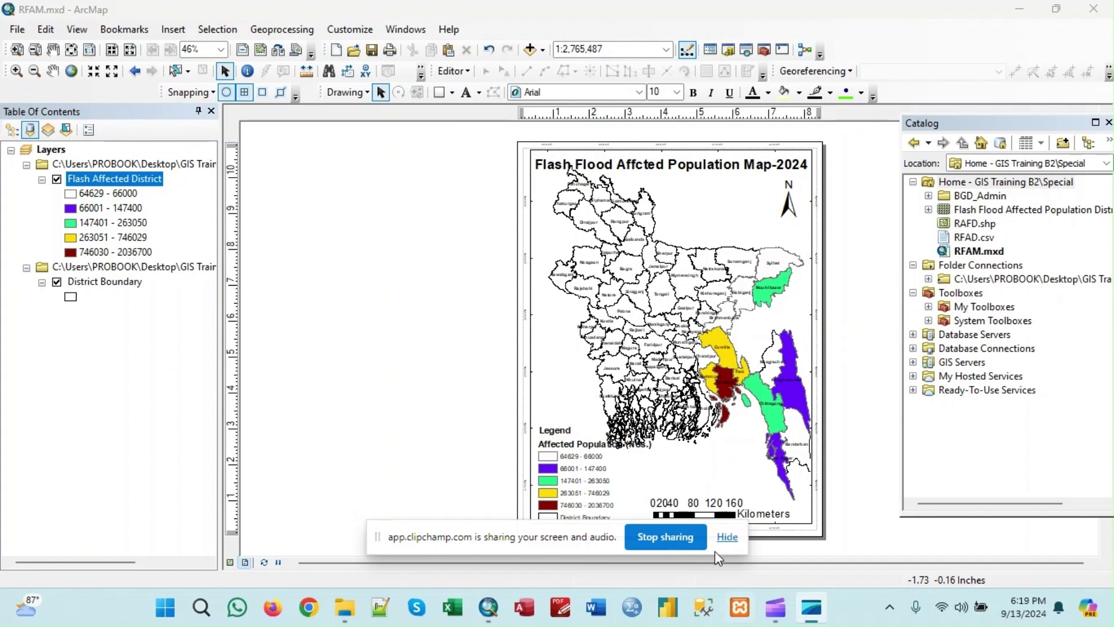